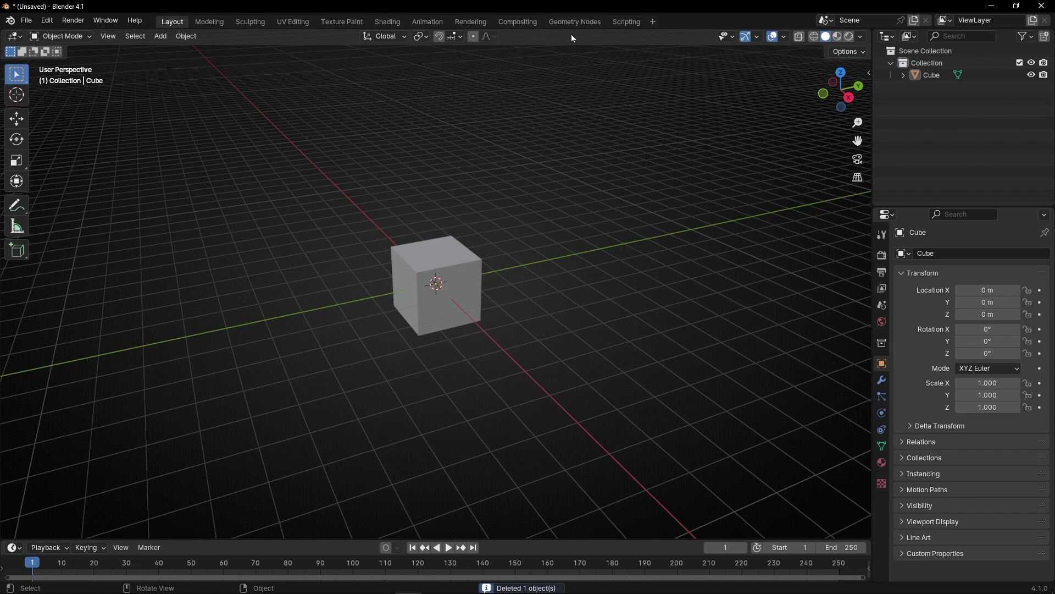
# Switch to the Geometry Nodes workspace, narrow the outliner and properties column, and close the spreadsheet area
pyautogui.click(574, 22)
pyautogui.moveTo(874, 173); pyautogui.dragTo(1037, 173)
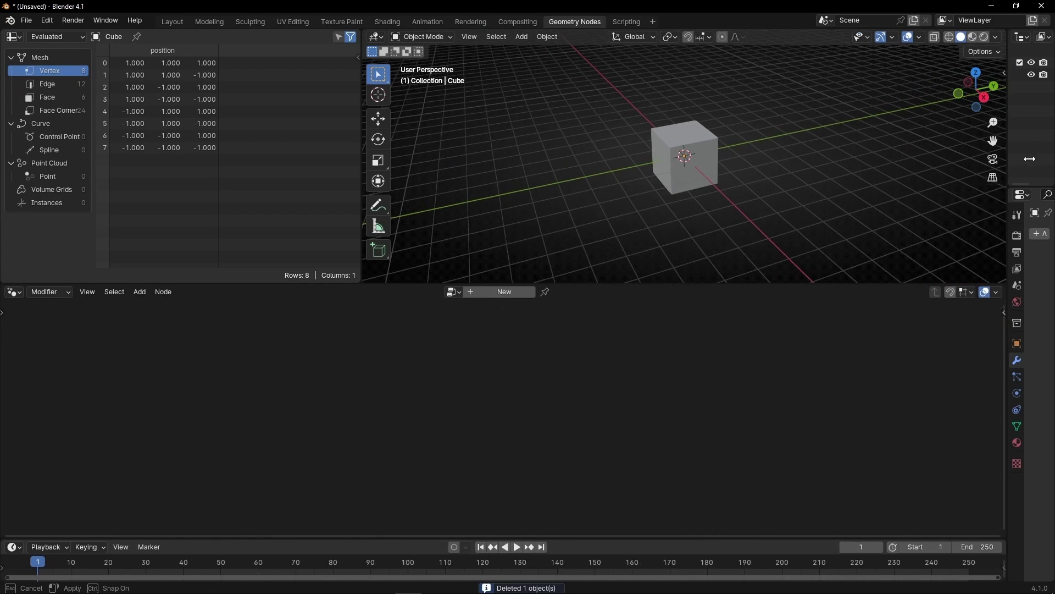
pyautogui.rightClick(302, 43)
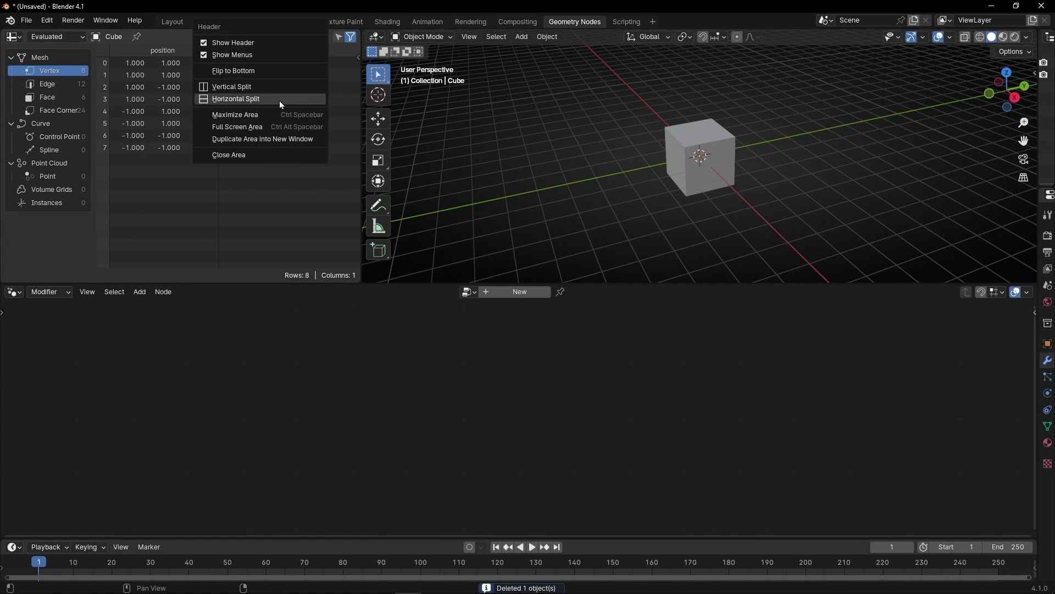
pyautogui.click(276, 159)
# Create a new geometry node tree on the cube and delete its Group Input node
pyautogui.click(516, 300)
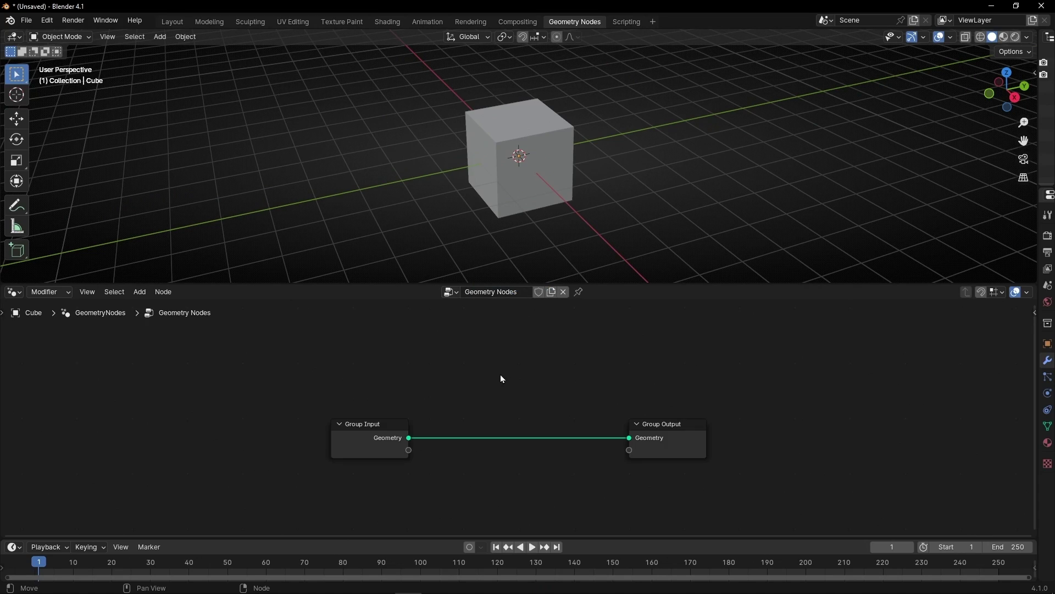
pyautogui.click(373, 431)
pyautogui.press('Delete')
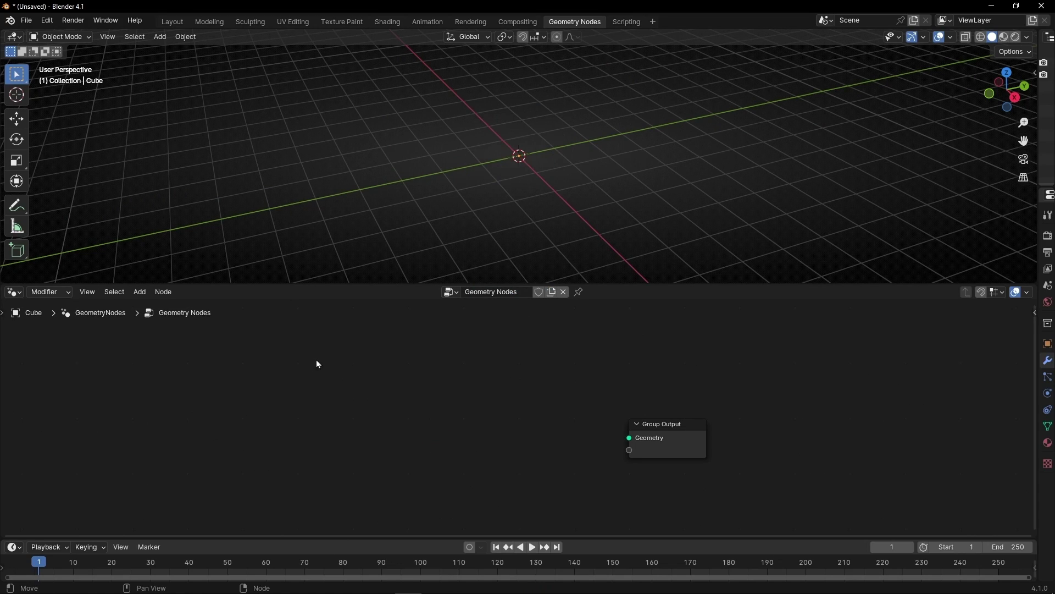
# Add a Cylinder mesh primitive node and connect its Mesh output to the Group Output geometry
pyautogui.hotkey('shift', 'a')
pyautogui.write('cy')
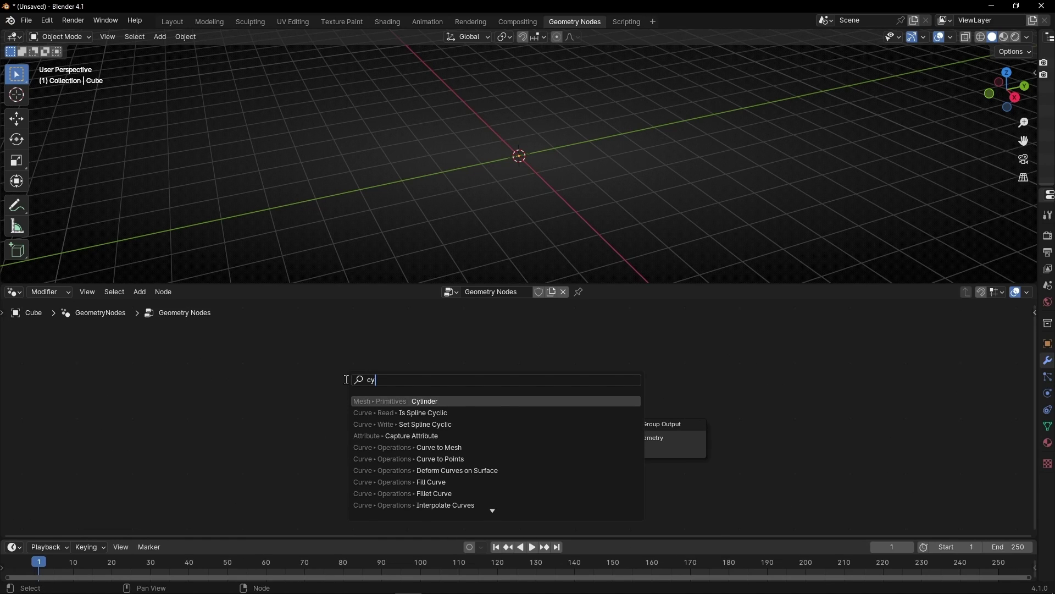
pyautogui.press('Return')
pyautogui.click(303, 380)
pyautogui.moveTo(381, 397); pyautogui.dragTo(630, 437)
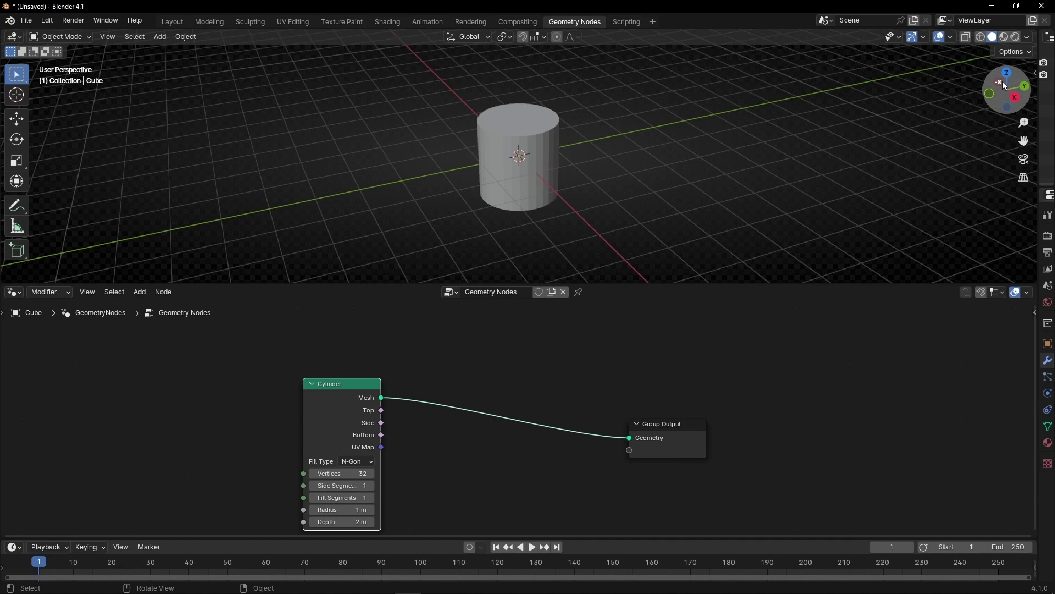
# Set the Cylinder node's radius to 0.2 m and its depth to 3.3 m, using the right orthographic view
pyautogui.click(1013, 99)
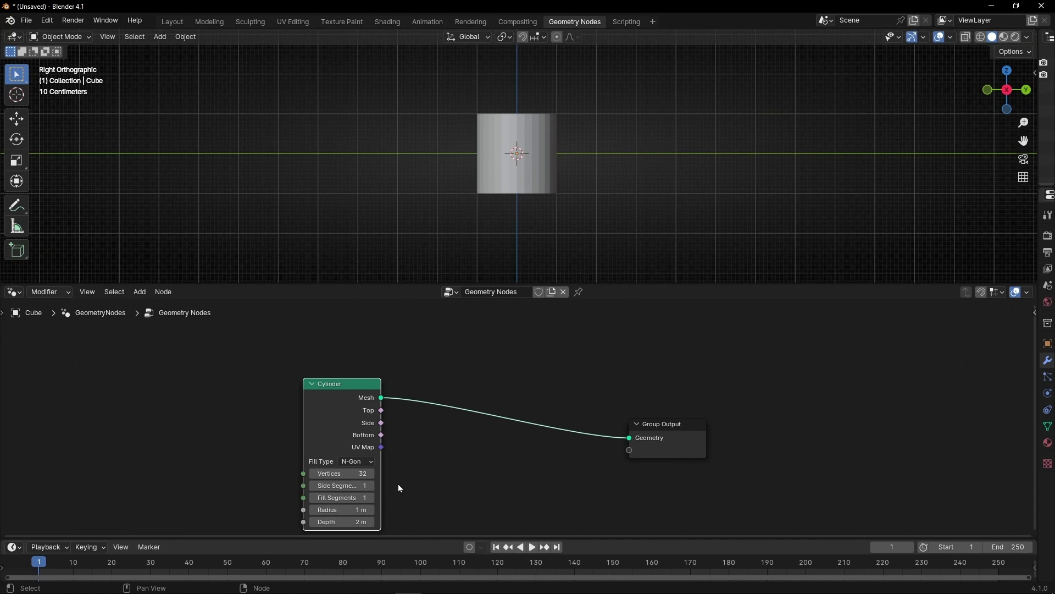
pyautogui.moveTo(476, 426); pyautogui.dragTo(503, 407, button='middle')
pyautogui.click(333, 479)
pyautogui.click(332, 479)
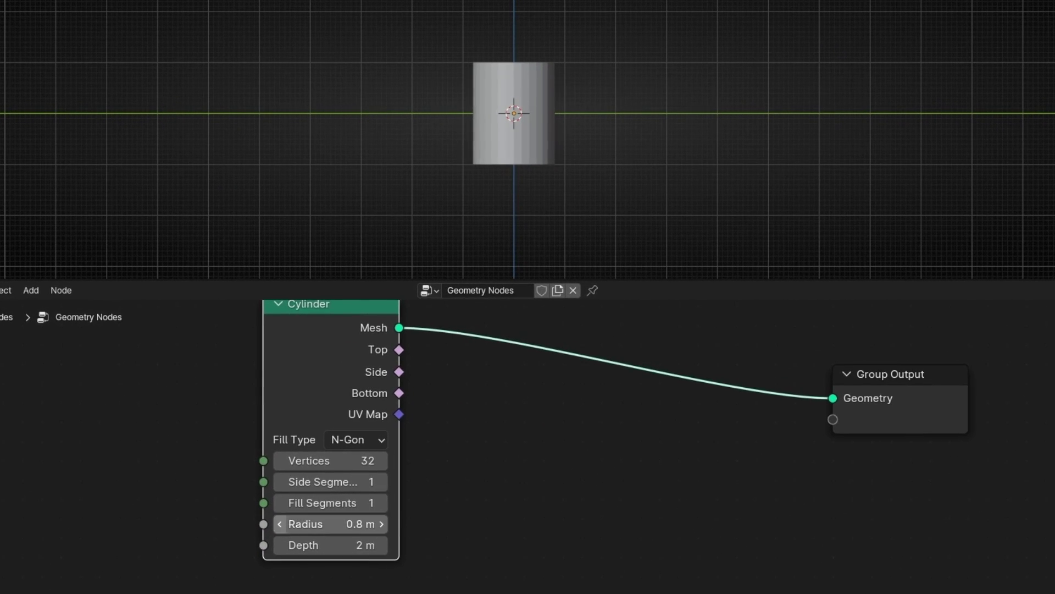
pyautogui.click(332, 479)
pyautogui.click(332, 479)
pyautogui.click(333, 479)
pyautogui.click(332, 479)
pyautogui.click(283, 525)
pyautogui.click(283, 524)
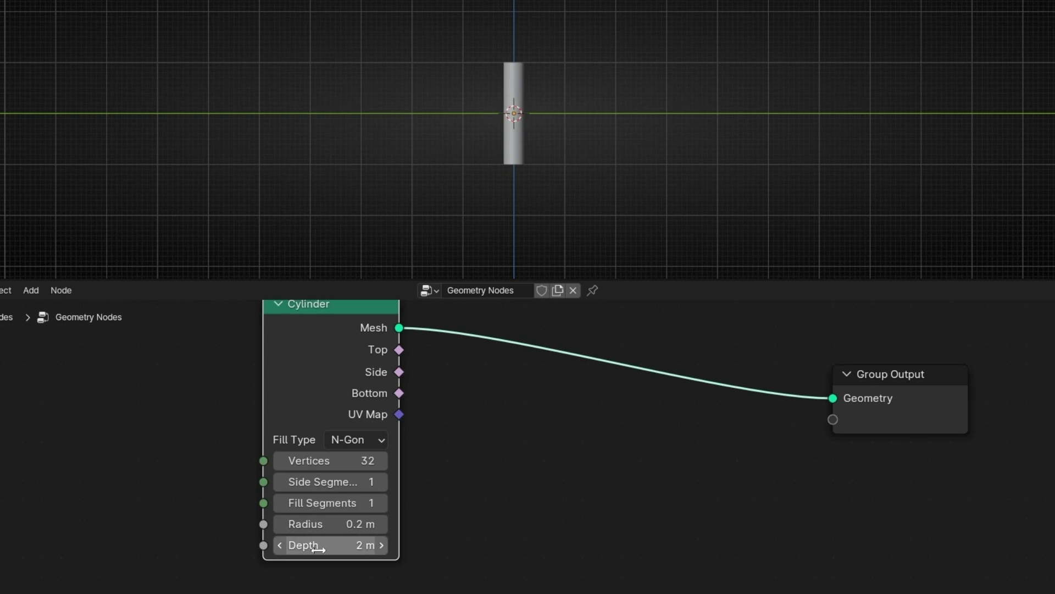
pyautogui.moveTo(329, 548); pyautogui.dragTo(379, 547)
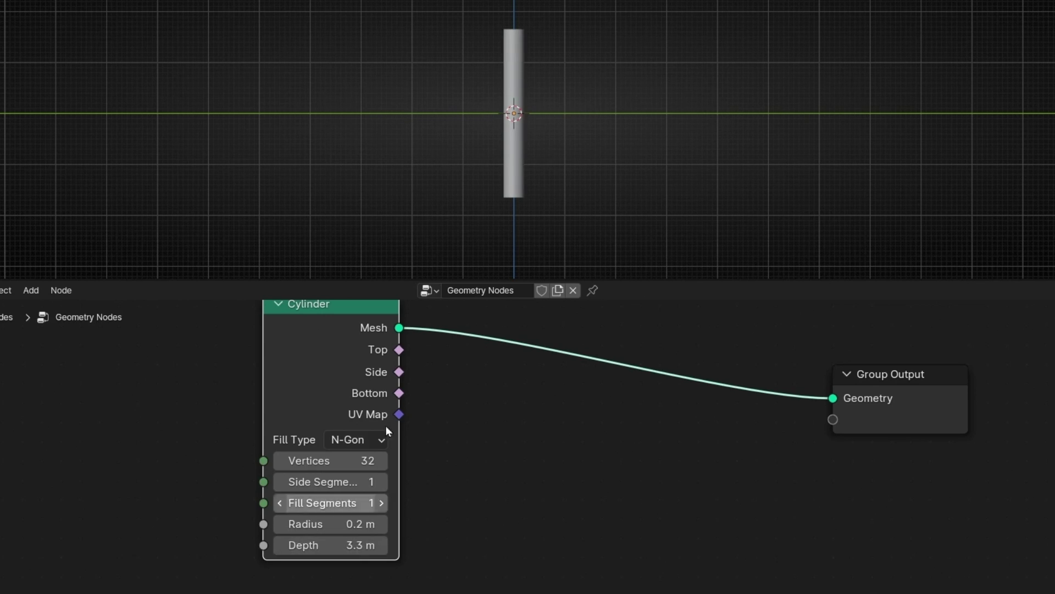
# Add a Cone mesh primitive node, feed its mesh to the Group Output, and arrange it above the Cylinder node
pyautogui.moveTo(447, 405); pyautogui.dragTo(324, 521, button='middle')
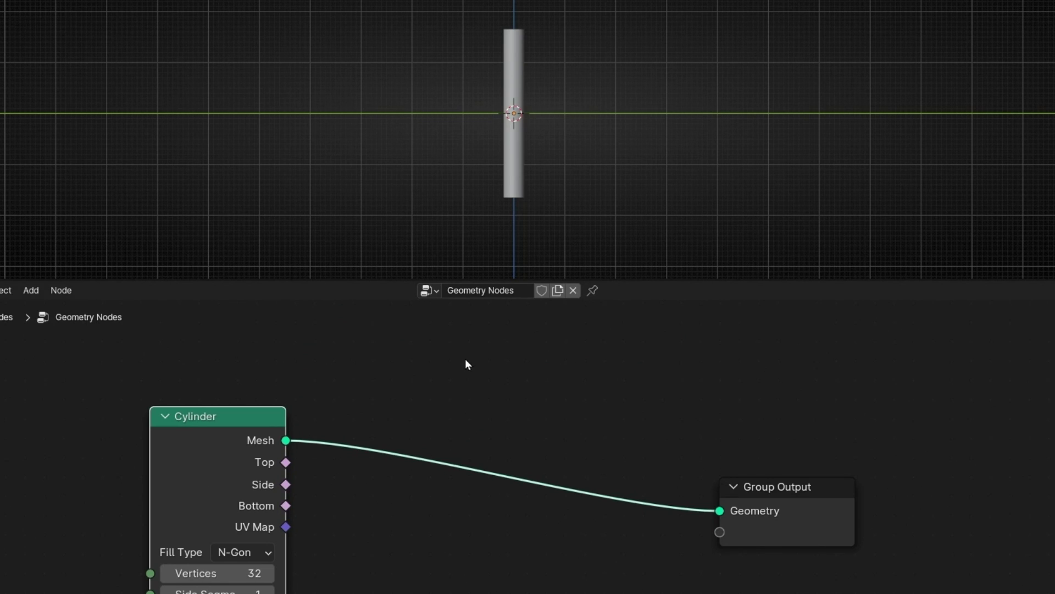
pyautogui.hotkey('shift', 'a')
pyautogui.write('con')
pyautogui.press('Return')
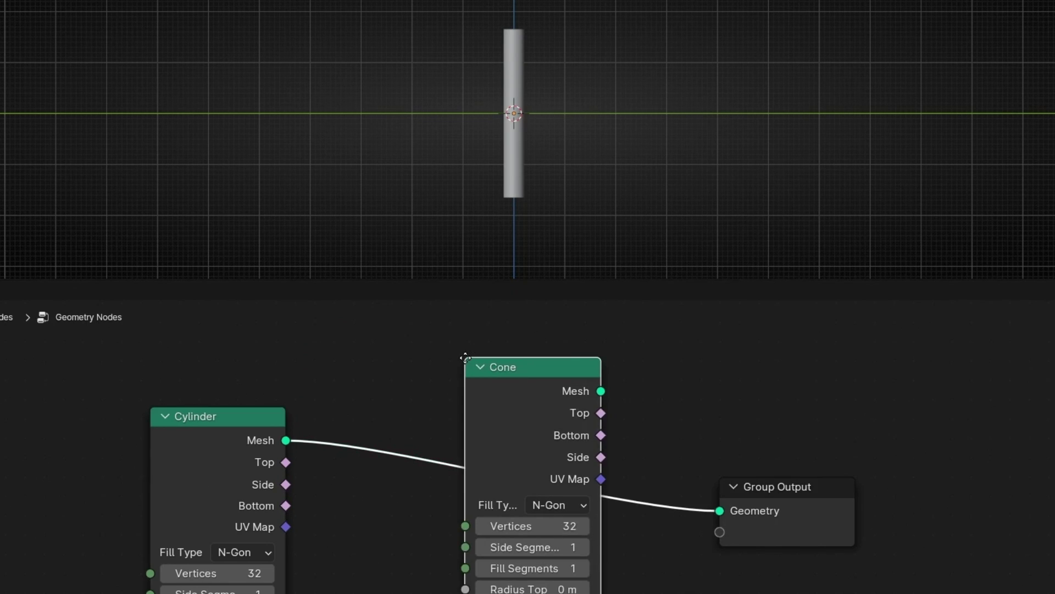
pyautogui.click(387, 357)
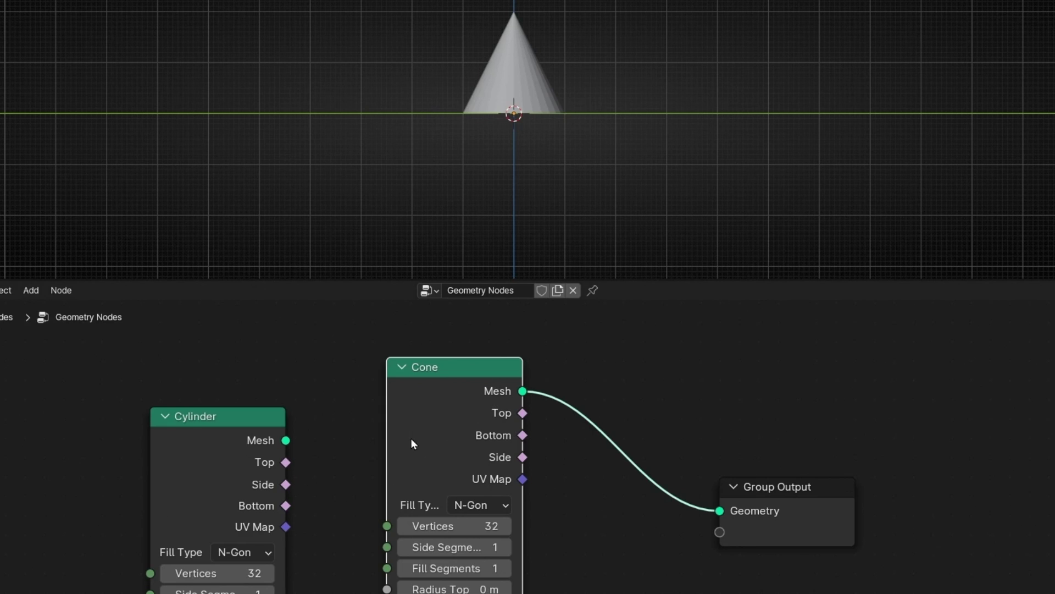
pyautogui.hotkey('ctrl', 'alt', 'space')
pyautogui.moveTo(239, 297); pyautogui.dragTo(285, 357)
pyautogui.moveTo(445, 269); pyautogui.dragTo(245, 66)
# Insert a Join Geometry node before the Group Output and connect both the Cone and Cylinder meshes to it
pyautogui.hotkey('shift', 'a')
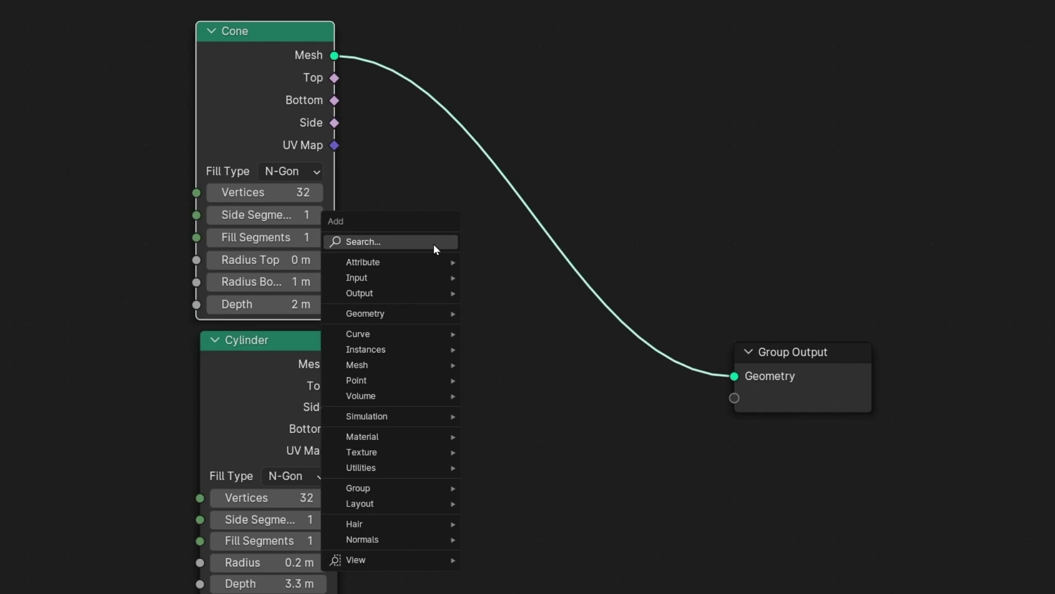
pyautogui.write('jo geo')
pyautogui.press('Return')
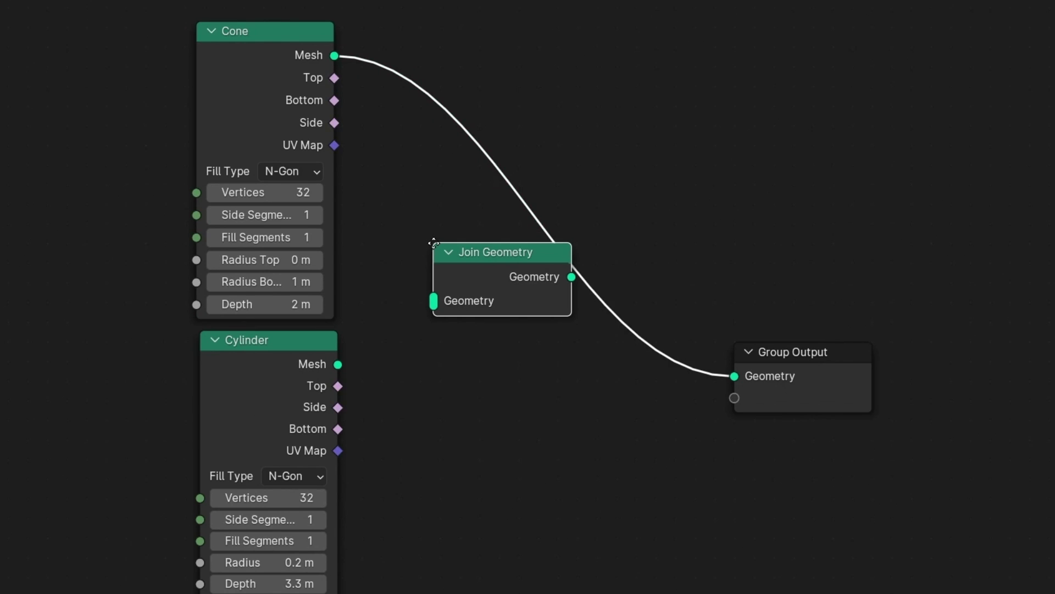
pyautogui.click(518, 313)
pyautogui.moveTo(334, 365); pyautogui.dragTo(519, 377)
pyautogui.hotkey('ctrl', 'space')
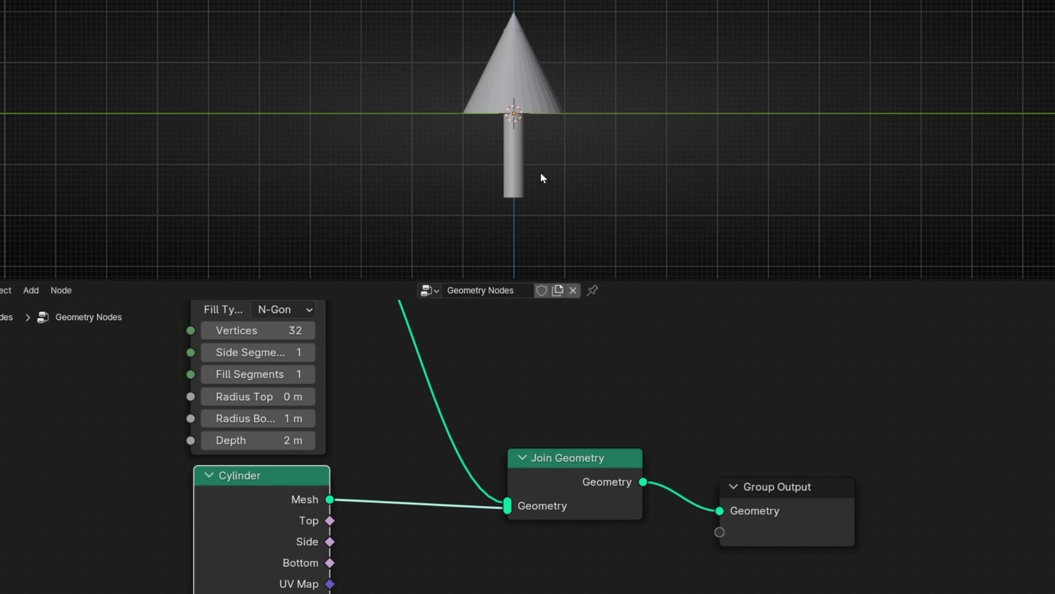
# Insert a Transform Geometry node between the Cylinder and Join Geometry nodes
pyautogui.moveTo(541, 173); pyautogui.dragTo(574, 105, button='middle')
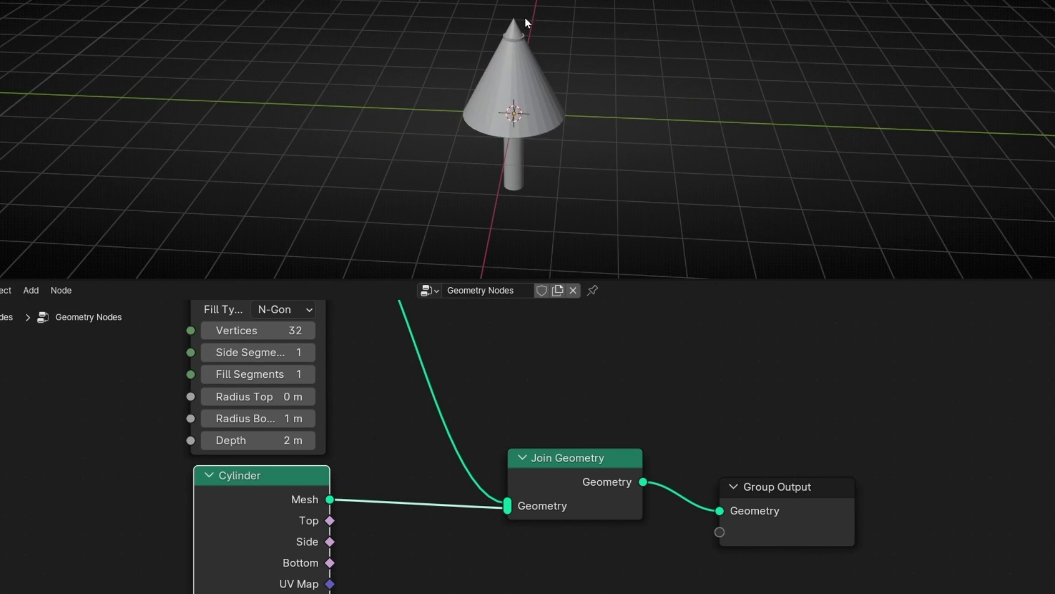
pyautogui.scroll(4, 528, 28)
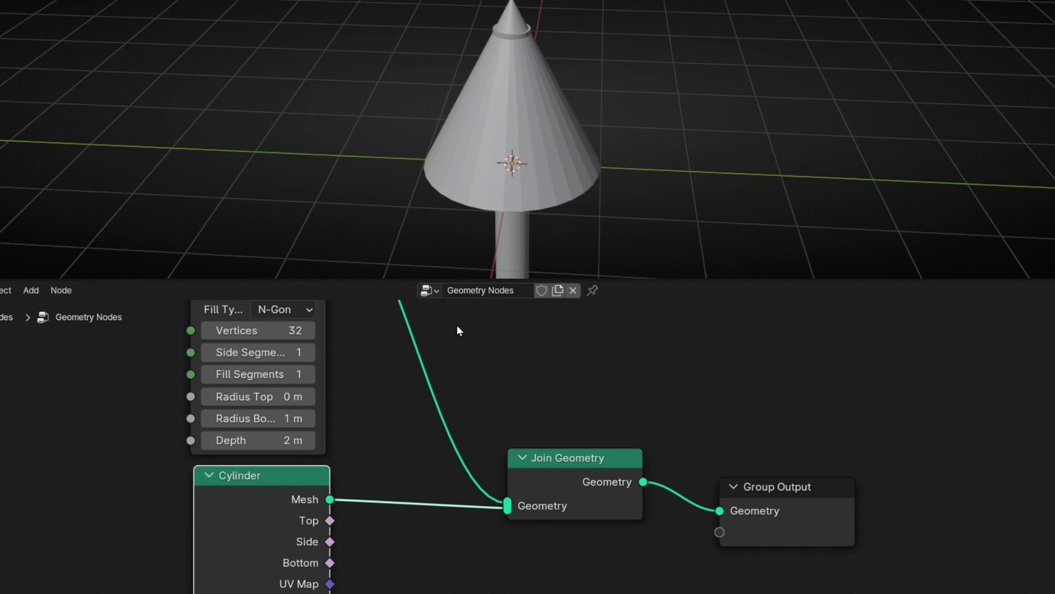
pyautogui.scroll(-3, 380, 469)
pyautogui.moveTo(370, 465); pyautogui.dragTo(497, 394, button='middle')
pyautogui.moveTo(395, 437); pyautogui.dragTo(352, 456)
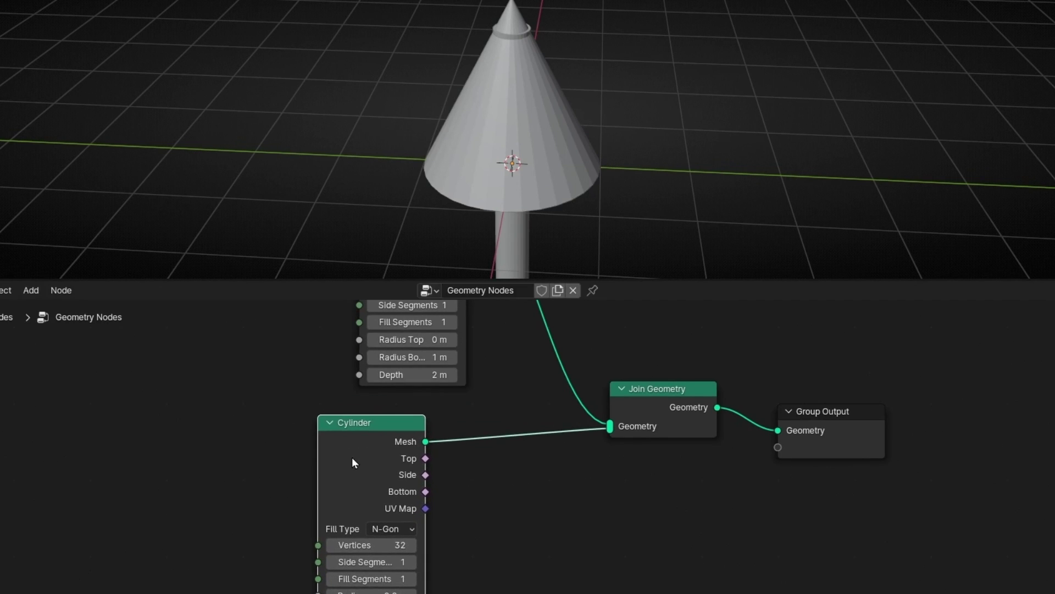
pyautogui.hotkey('shift', 'a')
pyautogui.write('tra')
pyautogui.click(484, 479)
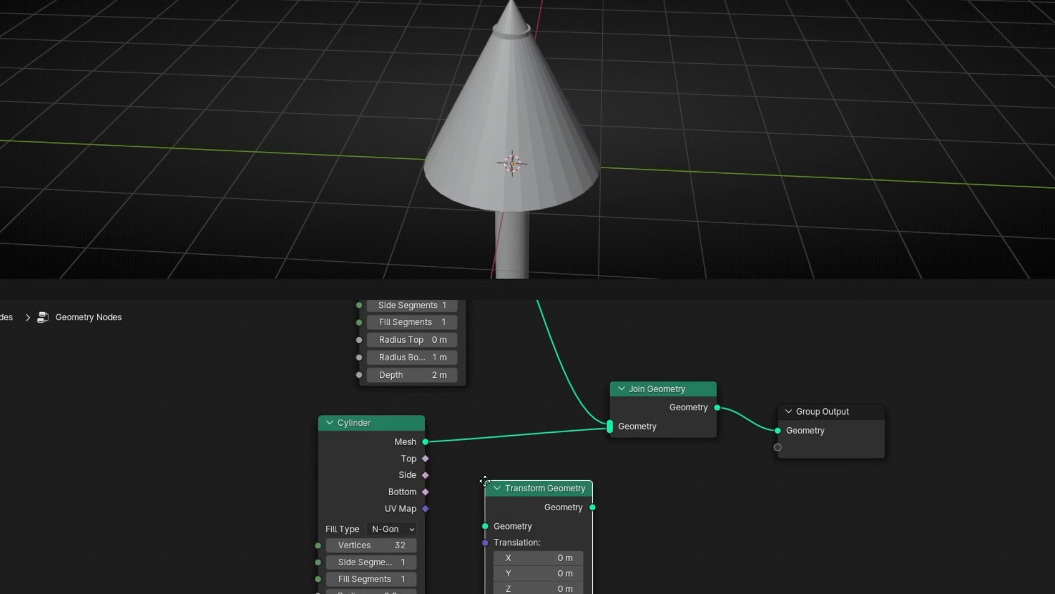
pyautogui.click(480, 403)
# Set the cylinder's Transform Geometry Z translation to -0.5 m and show the arrow in the right orthographic view
pyautogui.moveTo(643, 533); pyautogui.dragTo(619, 503, button='middle')
pyautogui.doubleClick(514, 481)
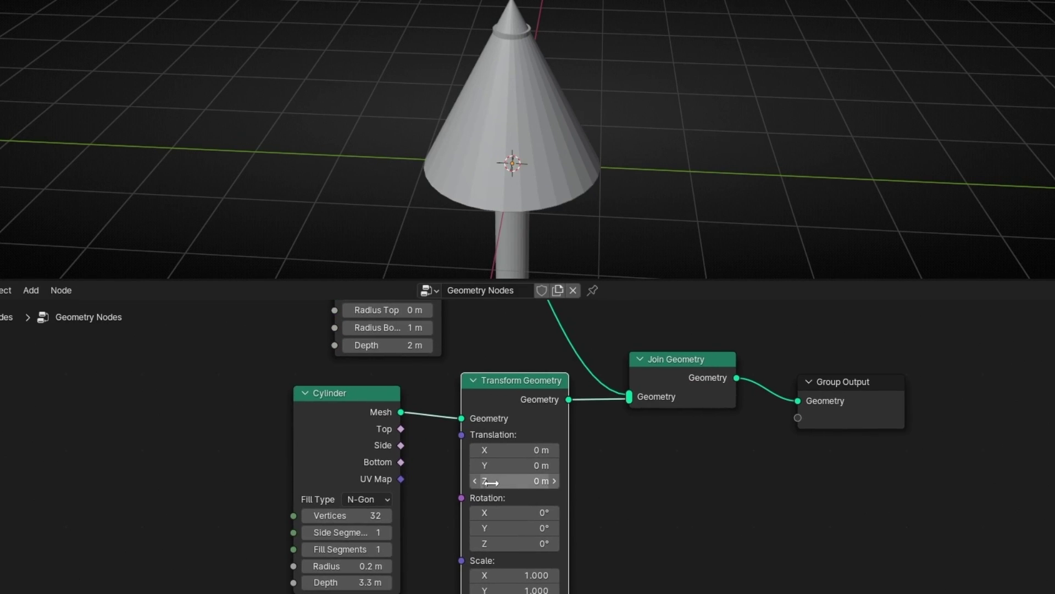
pyautogui.write('-0.5')
pyautogui.press('Return')
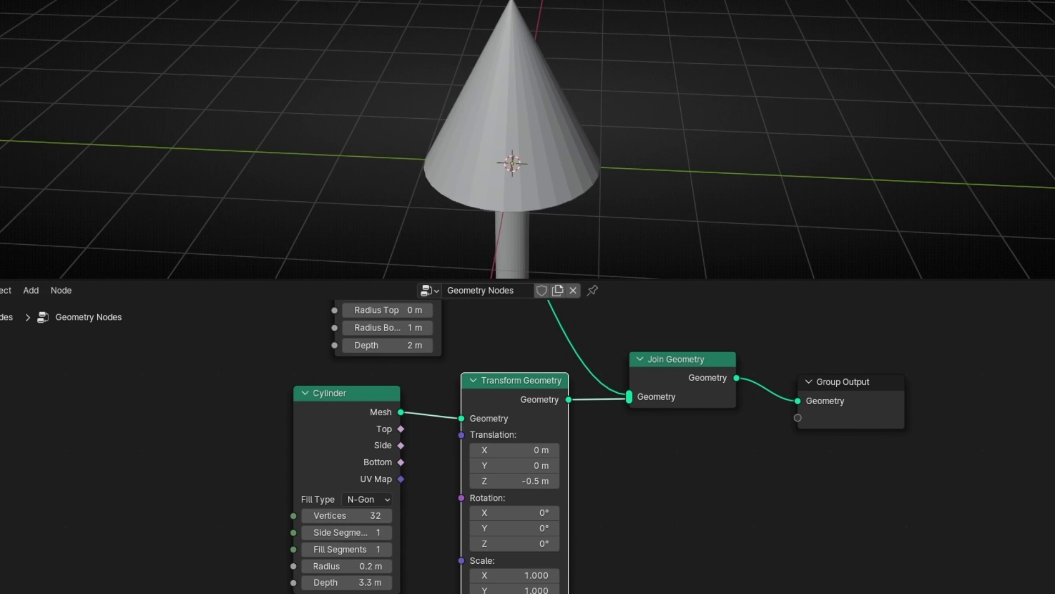
pyautogui.press('KP_3')
pyautogui.scroll(-3, 483, 167)
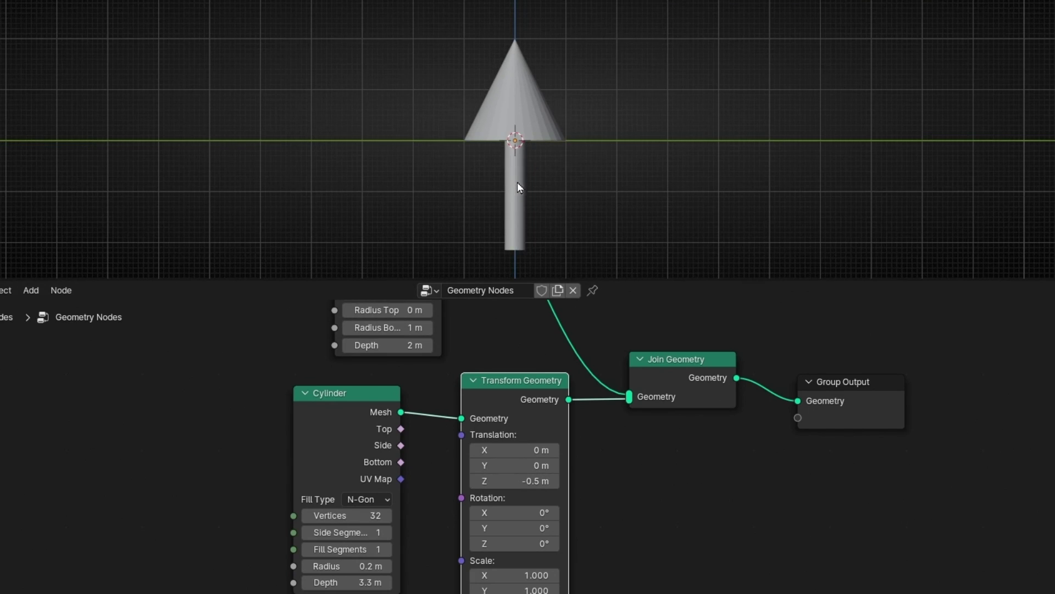
# Set the Cone node's vertices to 111 to smooth the arrowhead
pyautogui.moveTo(474, 330); pyautogui.dragTo(471, 433, button='middle')
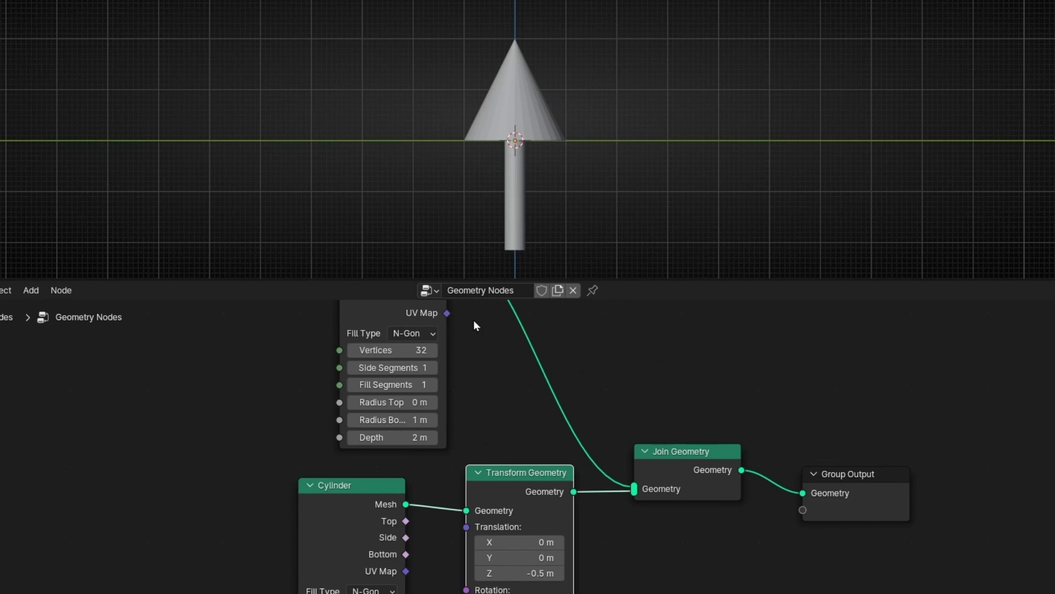
pyautogui.scroll(3, 476, 326)
pyautogui.moveTo(407, 413); pyautogui.dragTo(525, 413)
pyautogui.moveTo(495, 219); pyautogui.dragTo(503, 65, button='middle')
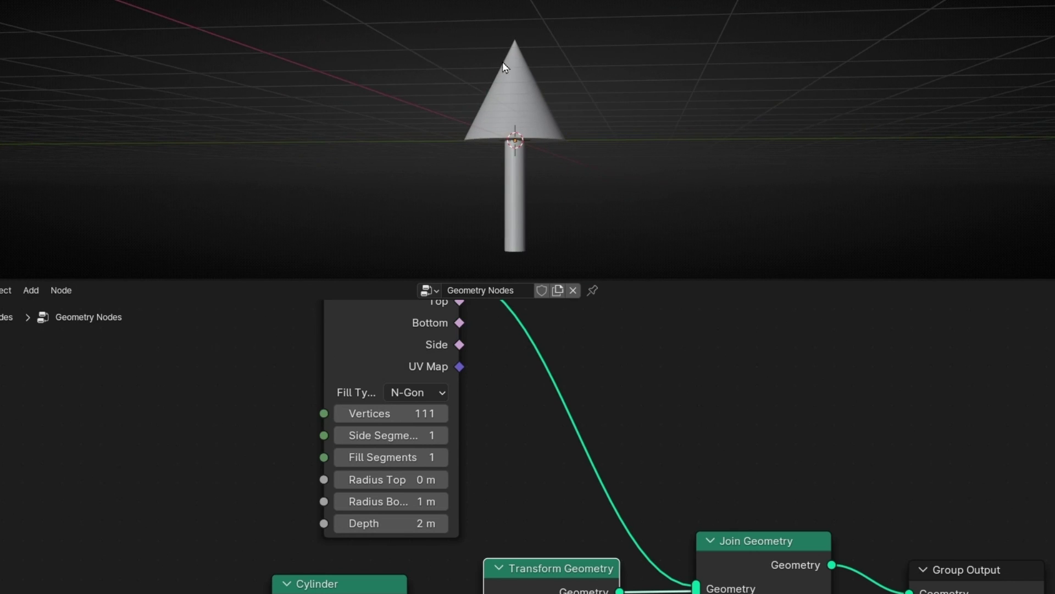
# Set the Cone node's depth to 2.2 m, keeping its bottom radius at 1 m
pyautogui.click(445, 503)
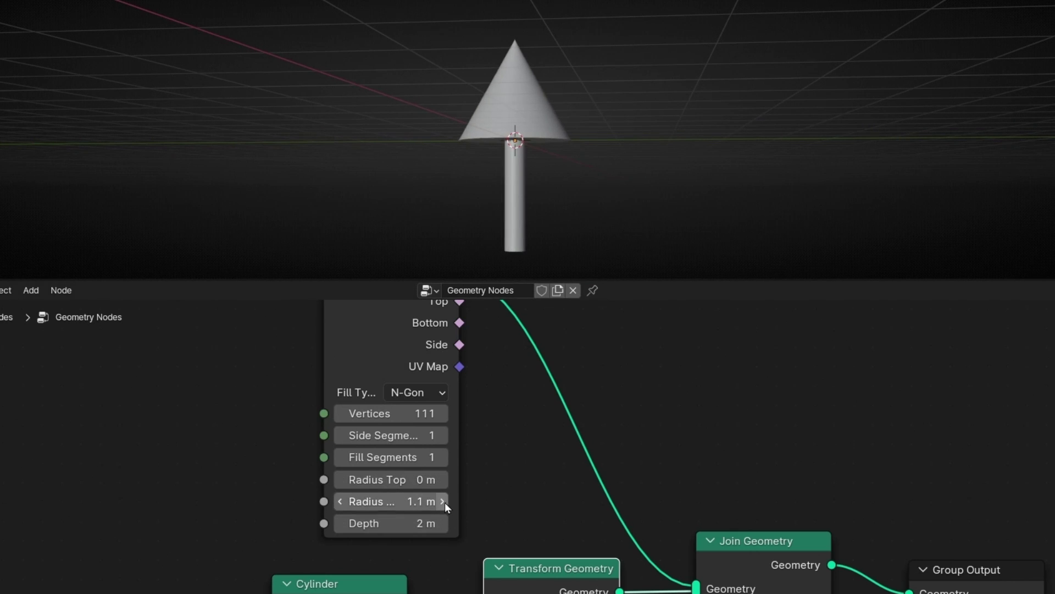
pyautogui.click(340, 501)
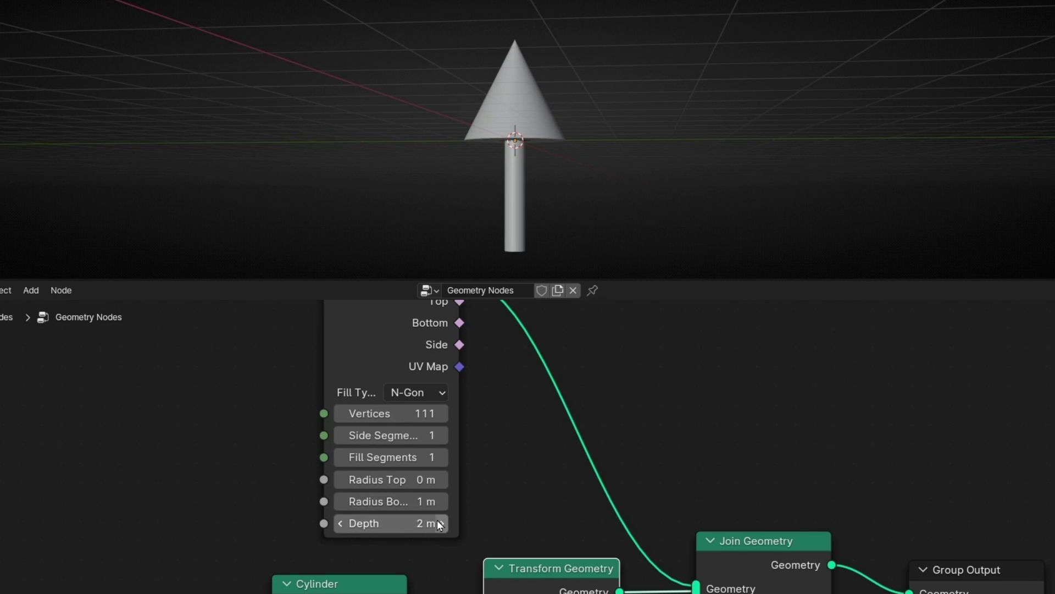
pyautogui.click(443, 523)
pyautogui.click(442, 523)
pyautogui.click(443, 524)
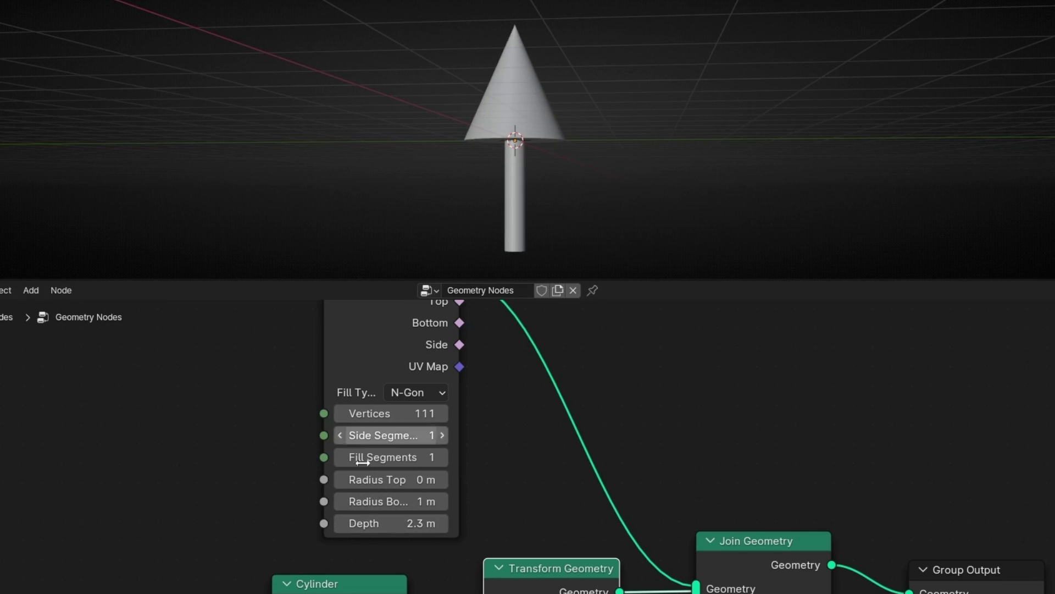
pyautogui.click(338, 525)
# Group the Cone, Cylinder, Transform Geometry and Join Geometry nodes in a frame labelled Arrow, away from the Group Output
pyautogui.hotkey('ctrl', 'alt', 'space')
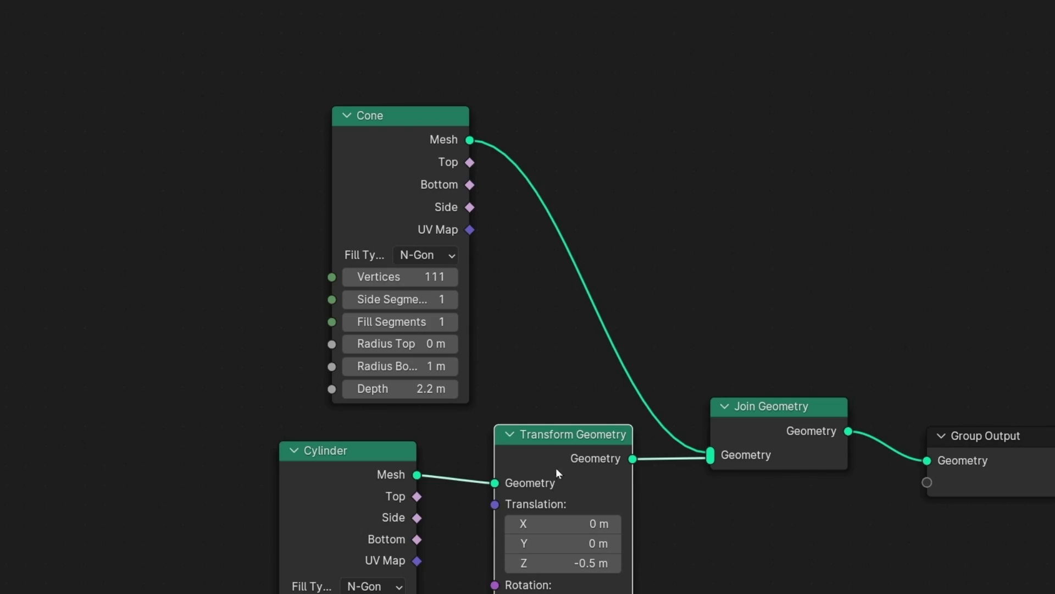
pyautogui.scroll(-2, 242, 89)
pyautogui.moveTo(243, 89); pyautogui.dragTo(764, 591)
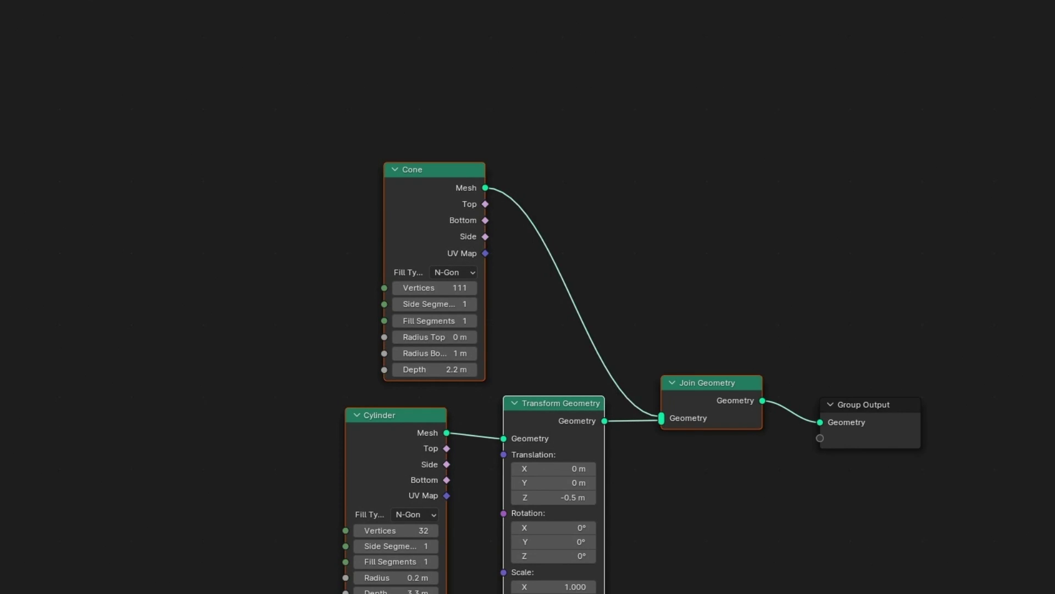
pyautogui.hotkey('ctrl', 'j')
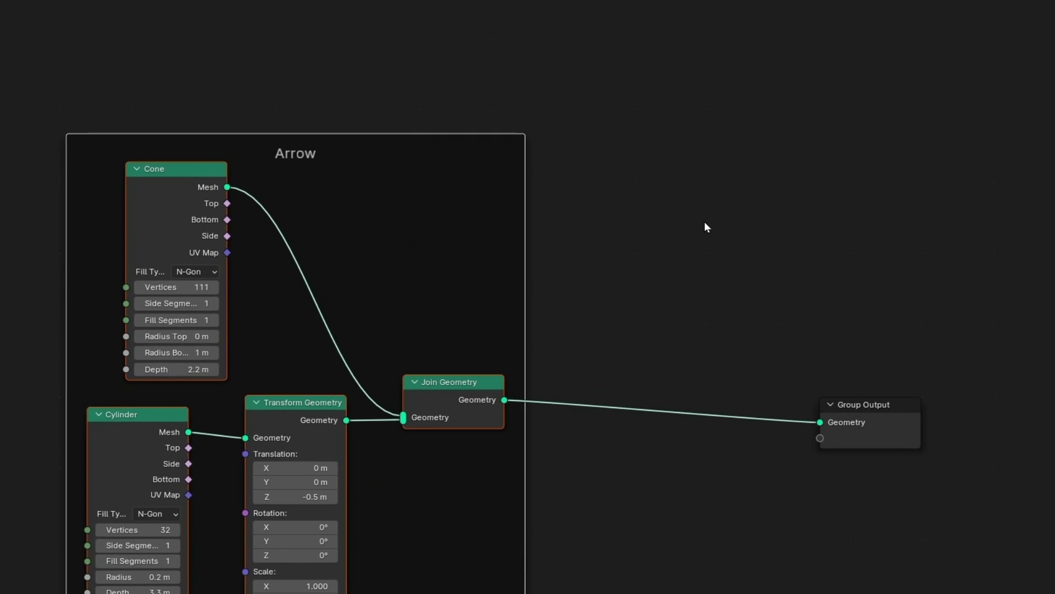
pyautogui.hotkey('ctrl', 'alt', 'space')
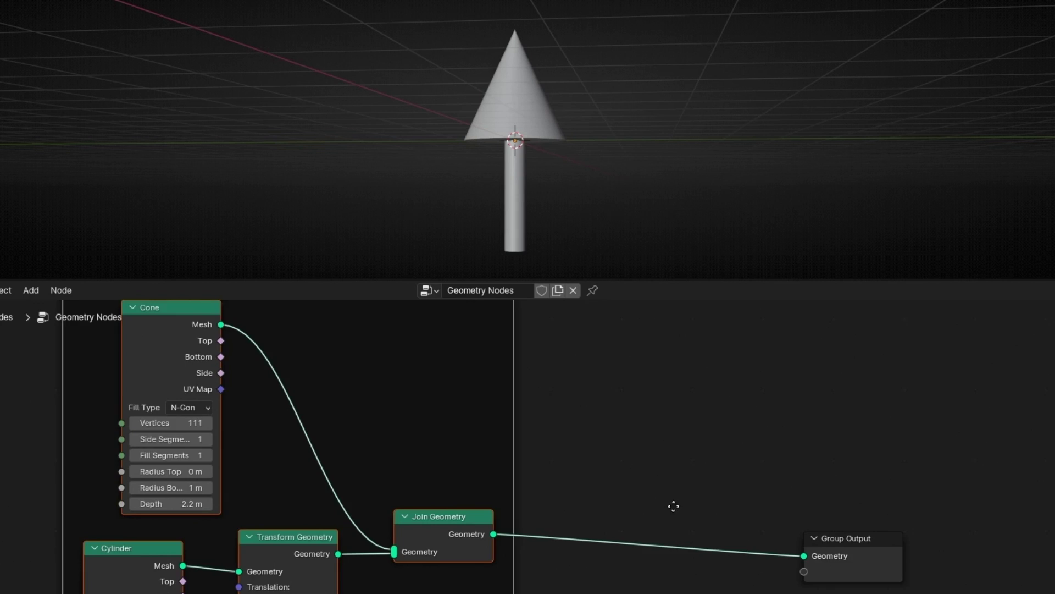
# Cut the link between the Join Geometry and Group Output nodes and move the Group Output farther from the frame
pyautogui.moveTo(673, 506); pyautogui.dragTo(487, 419, button='middle')
pyautogui.keyDown('ctrl'); pyautogui.moveTo(487, 419); pyautogui.dragTo(502, 498, button='right'); pyautogui.keyUp('ctrl')
pyautogui.moveTo(661, 456); pyautogui.dragTo(730, 449)
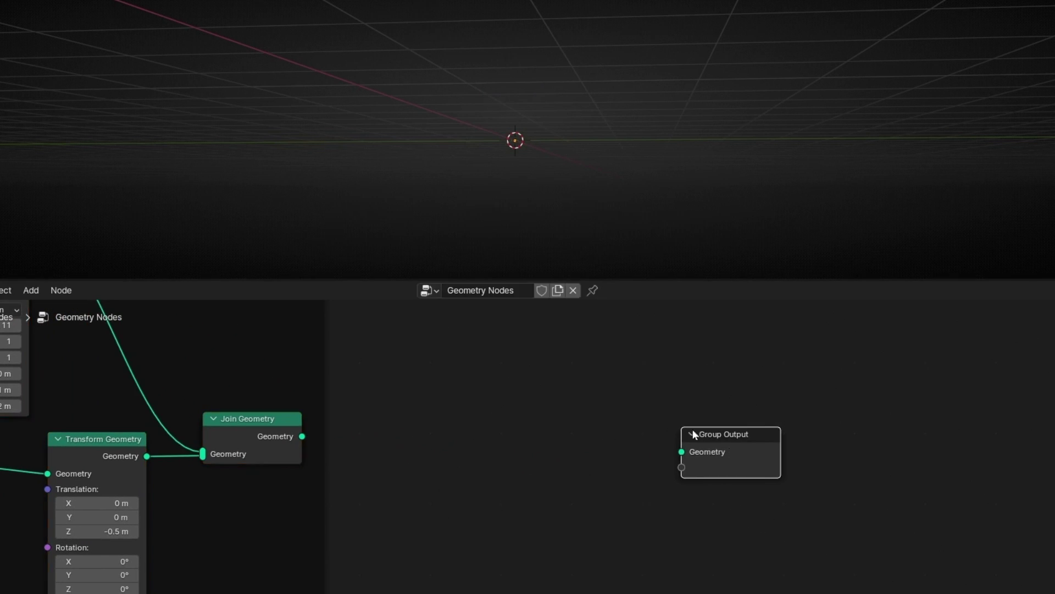
pyautogui.moveTo(542, 146); pyautogui.dragTo(551, 247, button='middle')
# Add a Curve Circle node before the Group Output and connect its curve to the output geometry
pyautogui.hotkey('shift', 'a')
pyautogui.moveTo(566, 464)
pyautogui.write('c')
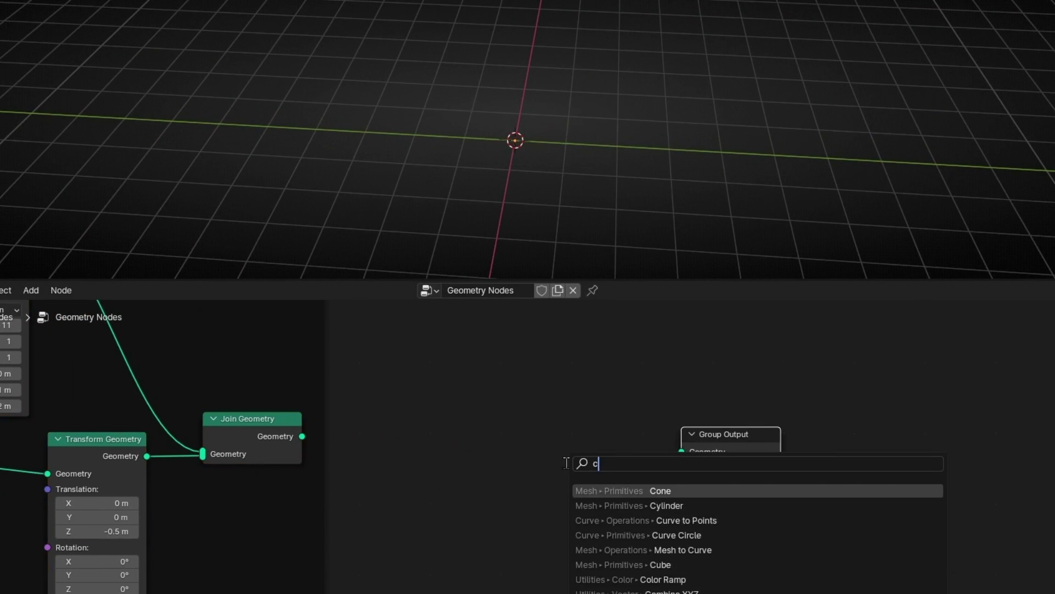
pyautogui.write('urvecir')
pyautogui.press('Return')
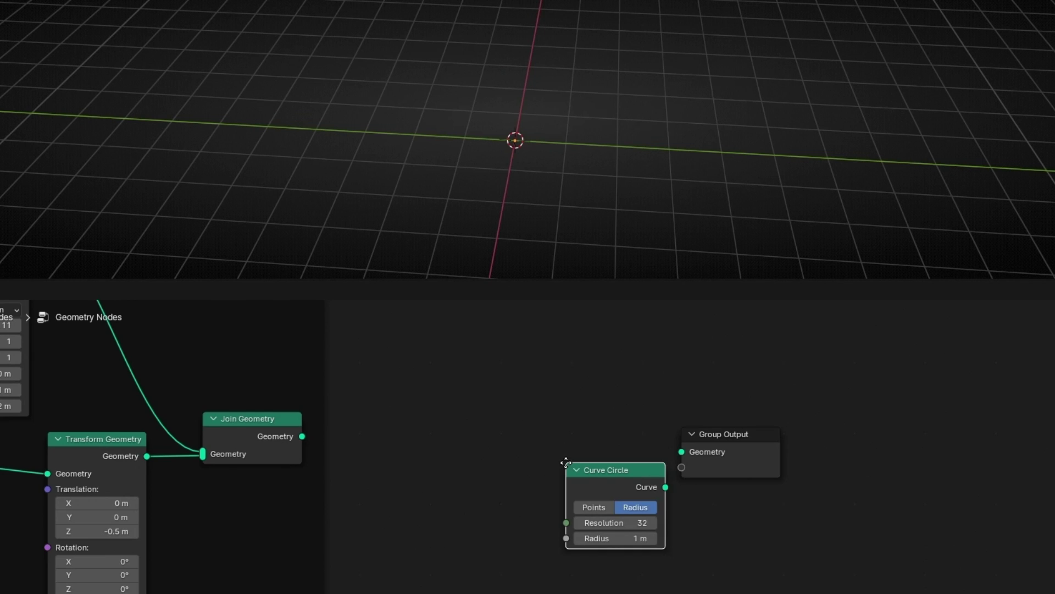
pyautogui.click(464, 399)
pyautogui.keyDown('alt'); pyautogui.moveTo(561, 429); pyautogui.dragTo(665, 437, button='right'); pyautogui.keyUp('alt')
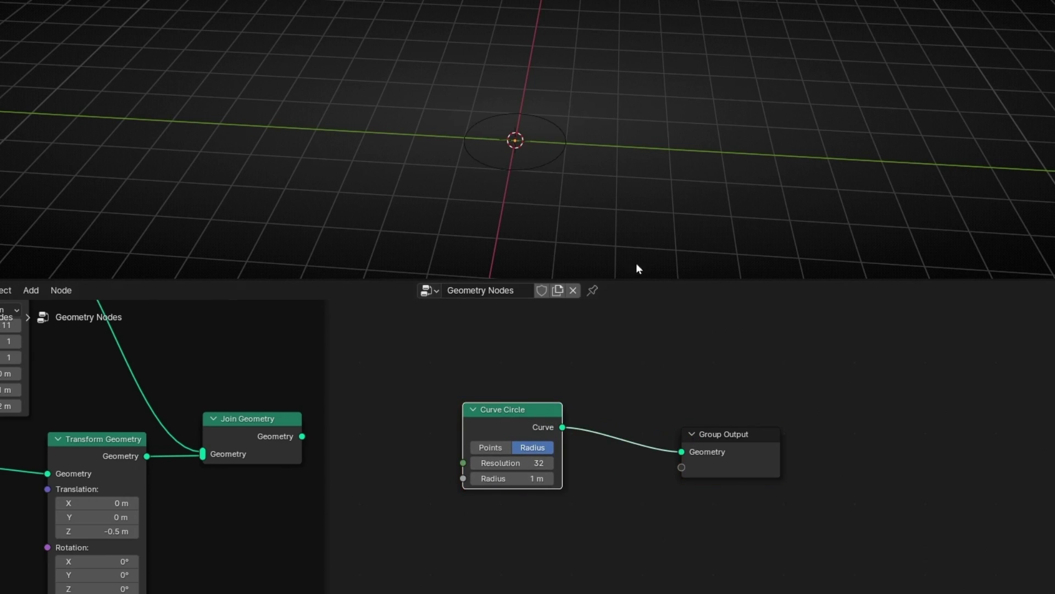
# Select the circle object and set the Curve Circle node's radius to 2.6 m
pyautogui.click(550, 153)
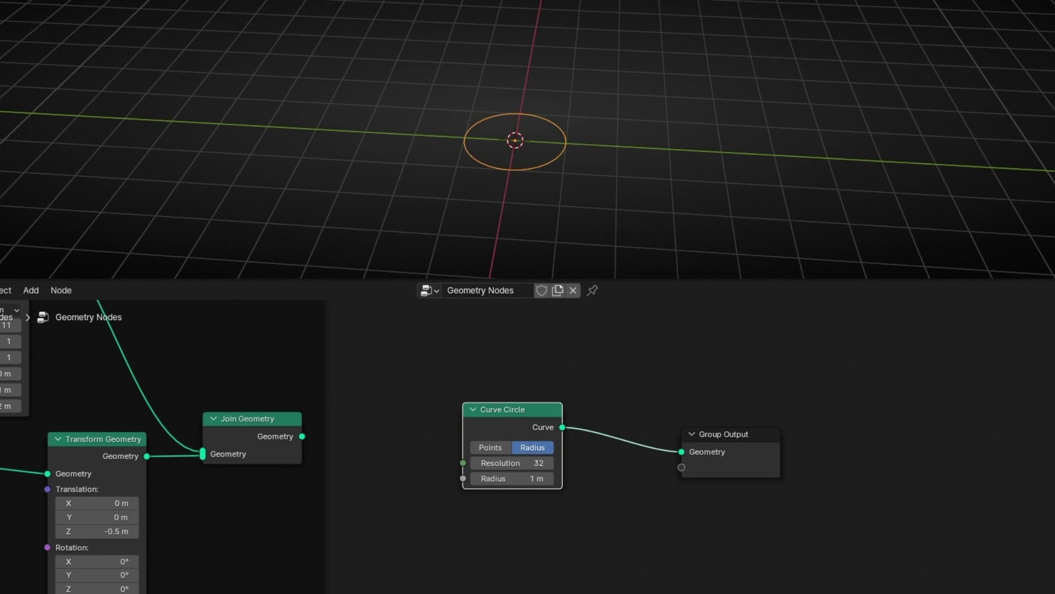
pyautogui.press('KP_7')
pyautogui.moveTo(517, 478)
pyautogui.mouseDown()
pyautogui.moveTo(654, 478)
pyautogui.moveTo(530, 478)
pyautogui.mouseUp()
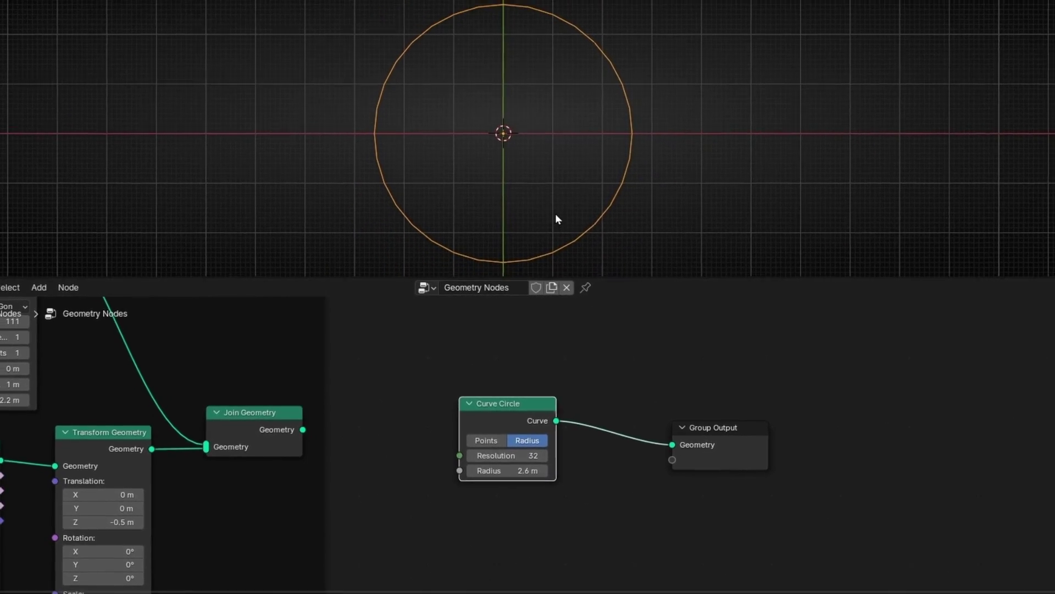
# Spread the Curve Circle and Group Output nodes apart and insert an Instance on Points node into the link between them
pyautogui.moveTo(517, 397); pyautogui.dragTo(464, 405)
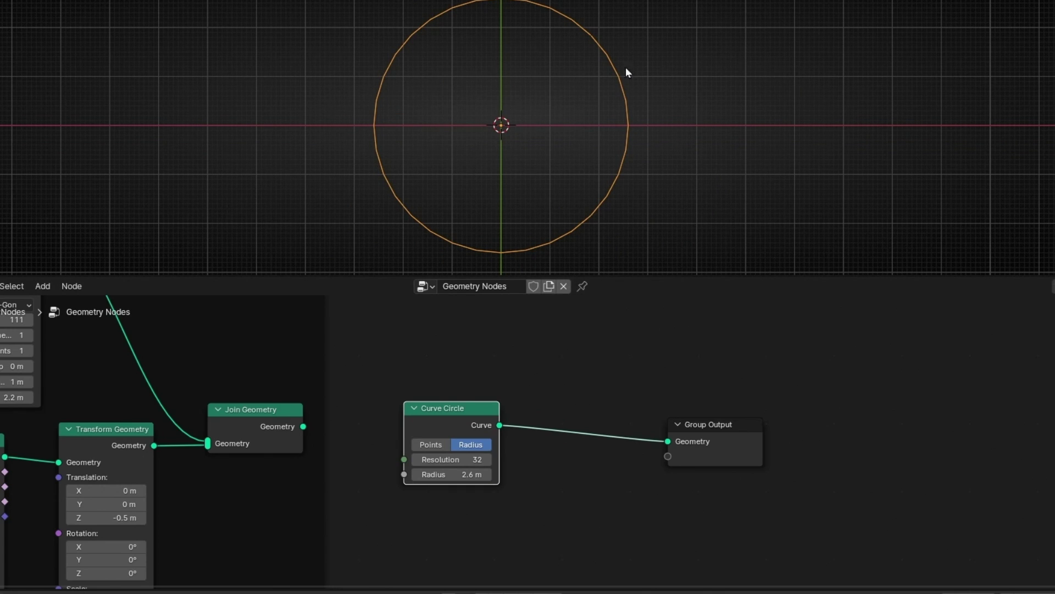
pyautogui.moveTo(715, 447); pyautogui.dragTo(816, 434)
pyautogui.scroll(3, 632, 408)
pyautogui.moveTo(632, 408); pyautogui.dragTo(572, 406, button='middle')
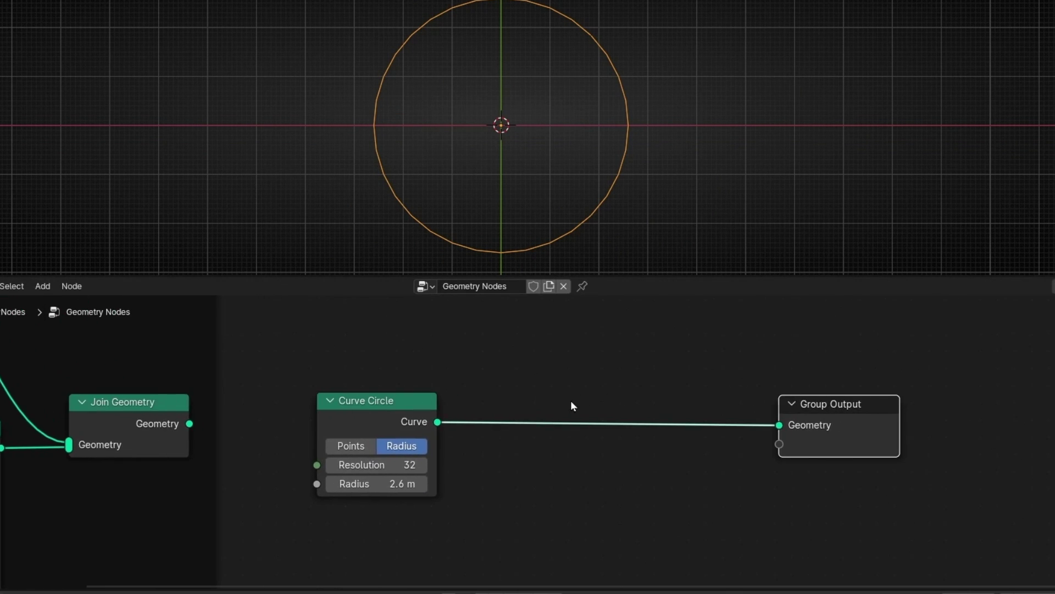
pyautogui.hotkey('shift', 'a')
pyautogui.write('instance on')
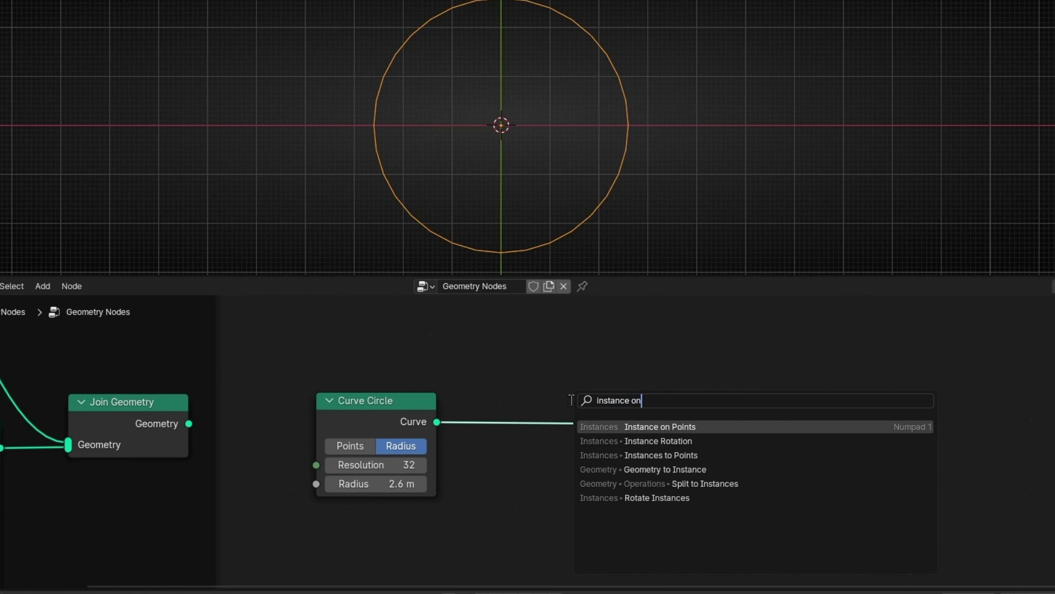
pyautogui.press('Return')
pyautogui.click(571, 383)
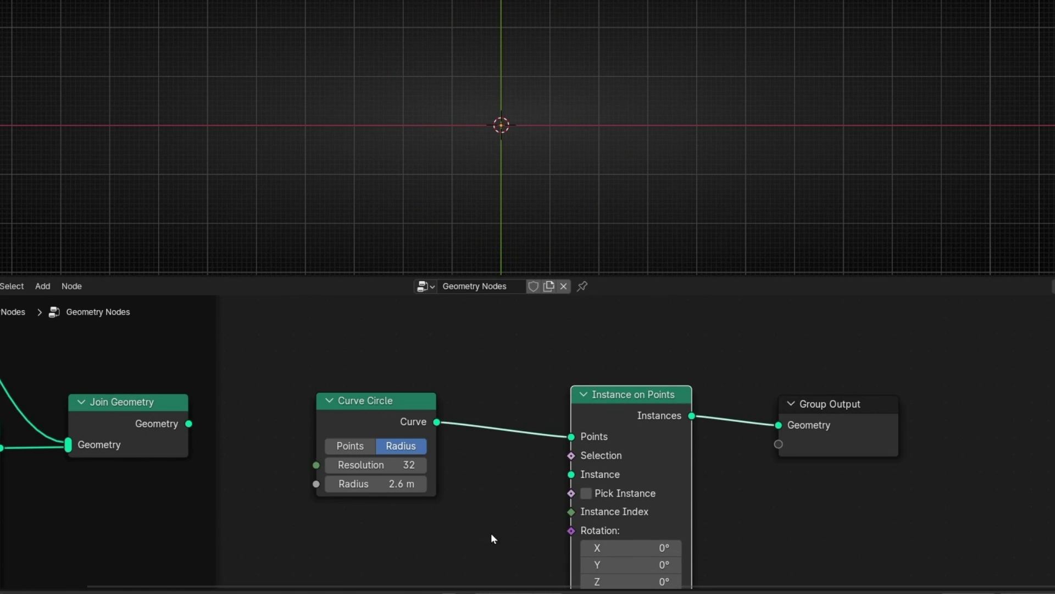
# Connect the arrow's Join Geometry output to the Instance input of Instance on Points and move the Curve Circle node above the link
pyautogui.moveTo(188, 424); pyautogui.dragTo(563, 476)
pyautogui.moveTo(393, 410); pyautogui.dragTo(402, 349)
pyautogui.scroll(-2, 400, 344)
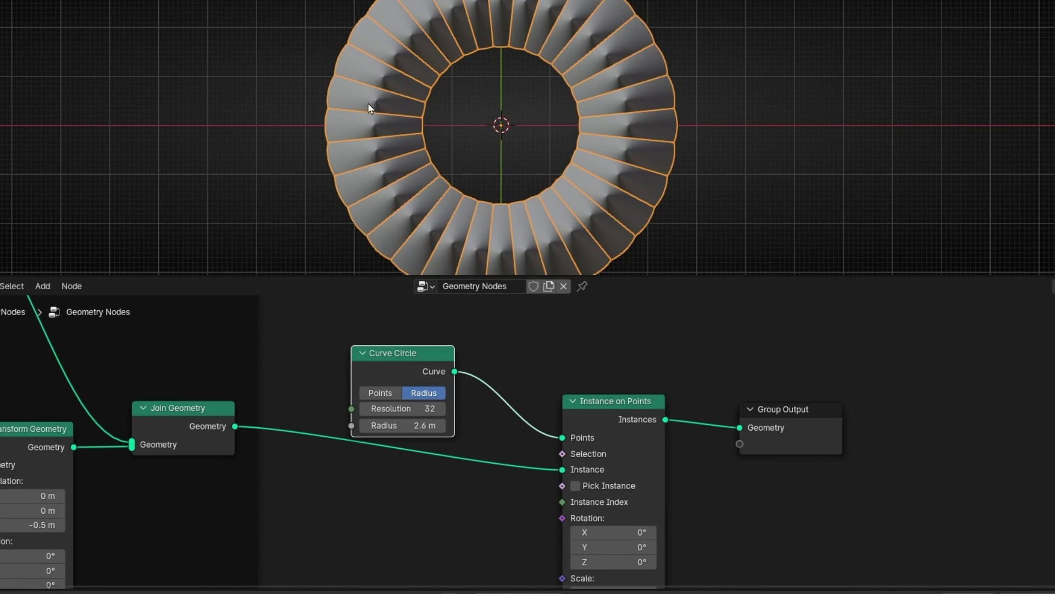
# Drive the Scale of Instance on Points with a new Value node set to 0.400
pyautogui.moveTo(701, 528); pyautogui.dragTo(681, 390, button='middle')
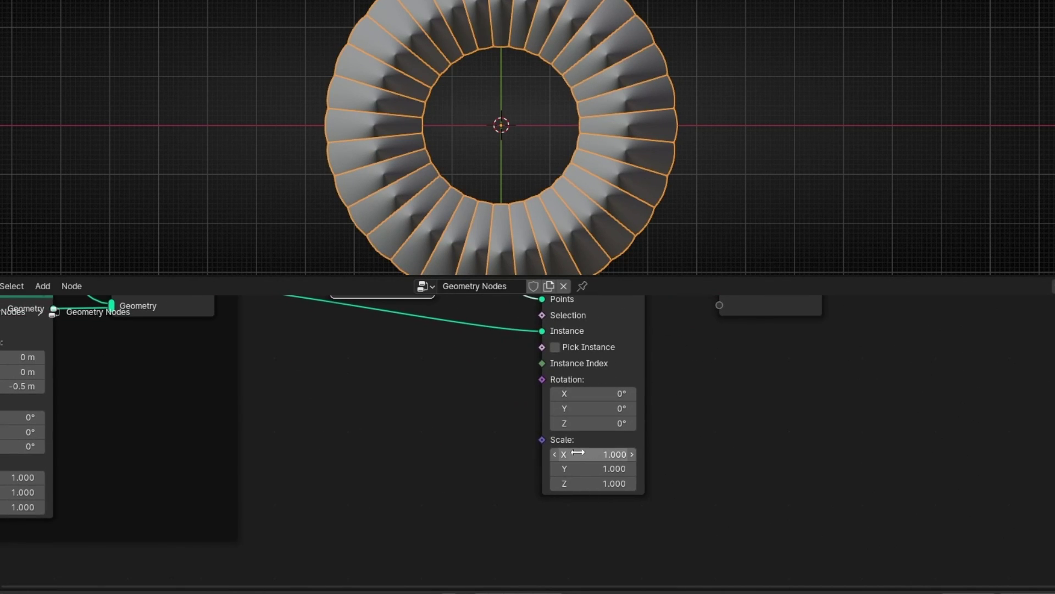
pyautogui.moveTo(542, 441); pyautogui.dragTo(447, 459)
pyautogui.write('value')
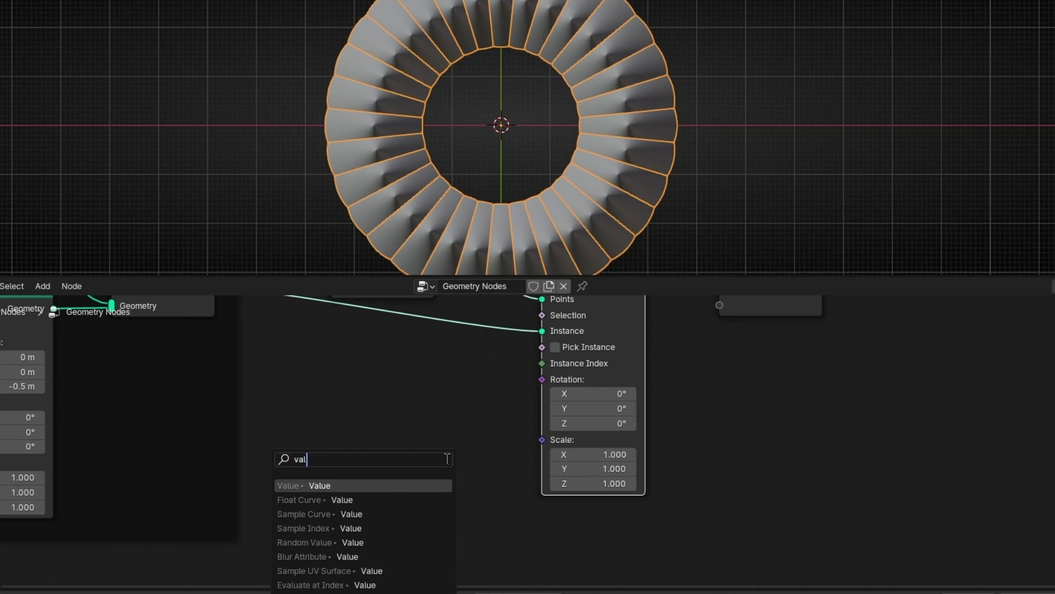
pyautogui.press('Return')
pyautogui.click(489, 446)
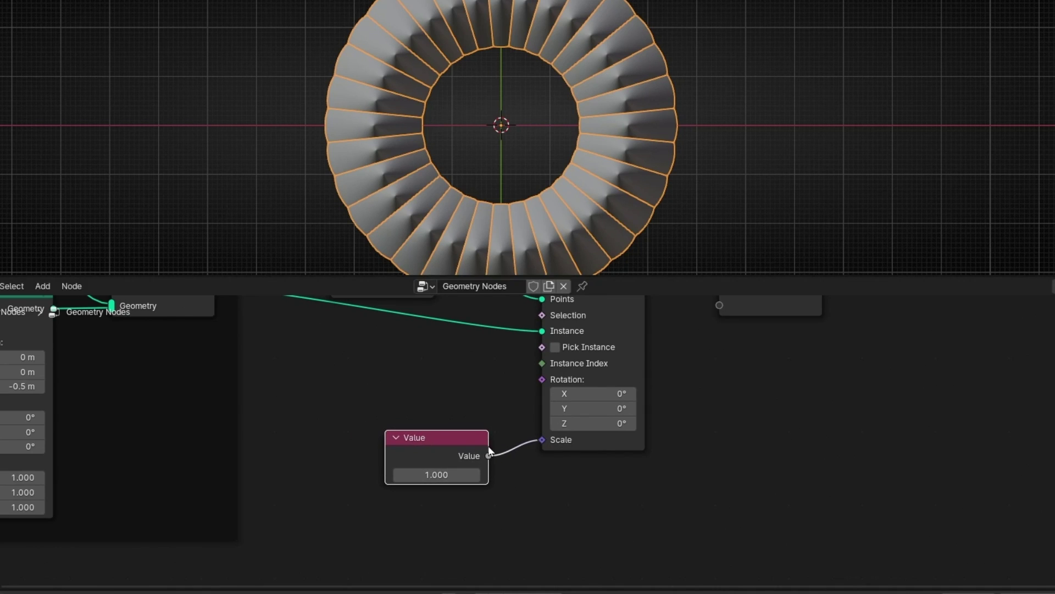
pyautogui.moveTo(409, 473); pyautogui.dragTo(371, 473)
pyautogui.moveTo(469, 196); pyautogui.dragTo(468, 81, button='middle')
# Move the Curve Circle node higher, away from the arrow geometry link
pyautogui.moveTo(425, 330); pyautogui.dragTo(472, 535, button='middle')
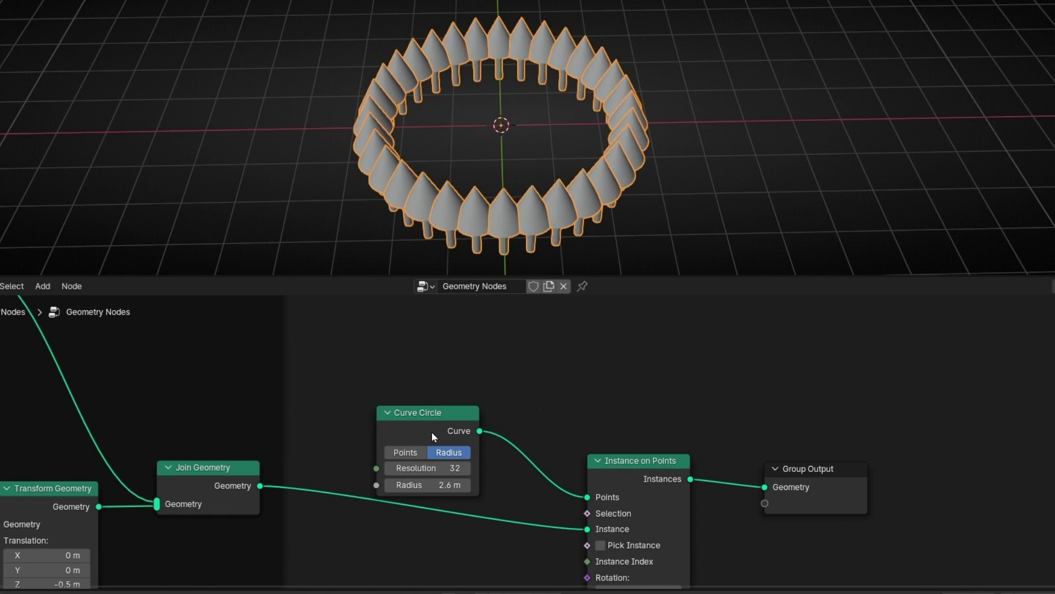
pyautogui.moveTo(431, 431); pyautogui.dragTo(450, 383)
pyautogui.scroll(3, 425, 439)
pyautogui.scroll(1, 424, 439)
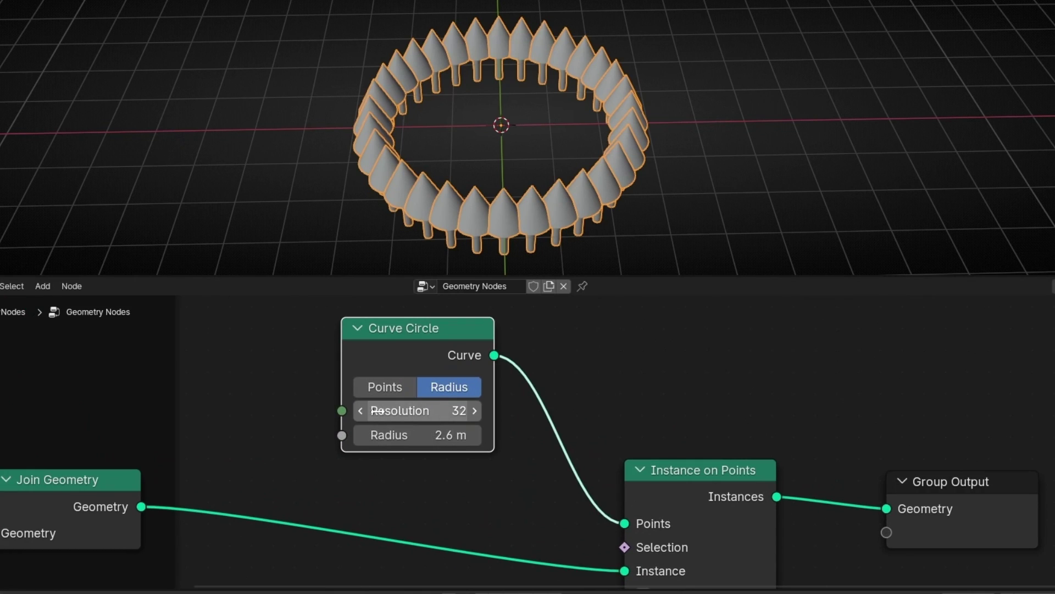
# Reduce the Curve Circle node's resolution to 12
pyautogui.moveTo(377, 411); pyautogui.dragTo(354, 413)
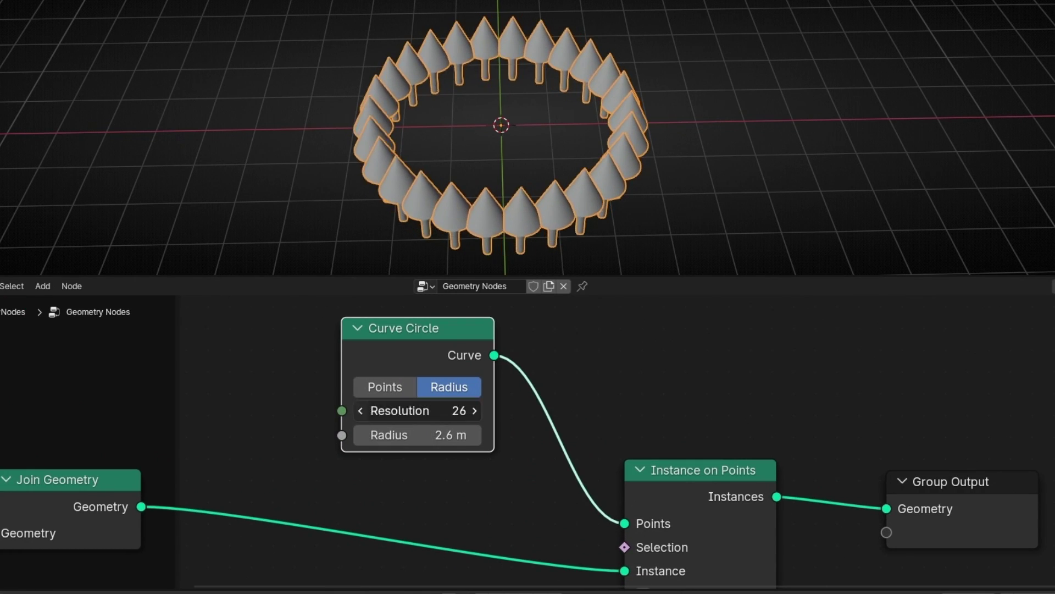
pyautogui.click(364, 413)
pyautogui.click(364, 414)
pyautogui.click(364, 413)
pyautogui.click(364, 413)
pyautogui.click(364, 413)
pyautogui.click(364, 413)
pyautogui.click(364, 413)
pyautogui.click(364, 414)
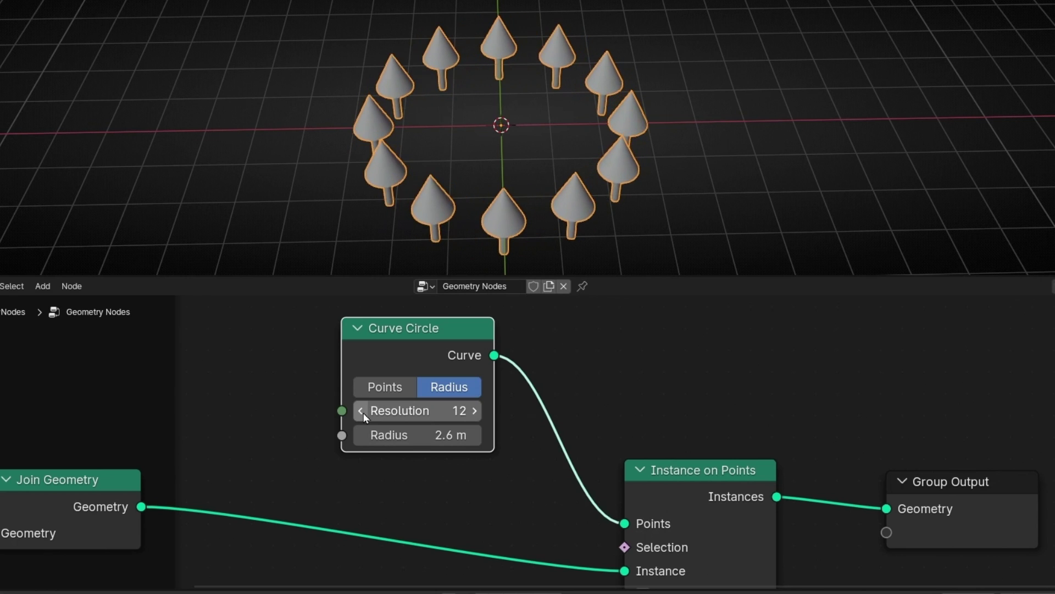
# Set the Curve Circle node's resolution to 8
pyautogui.moveTo(487, 196); pyautogui.dragTo(419, 395, button='middle')
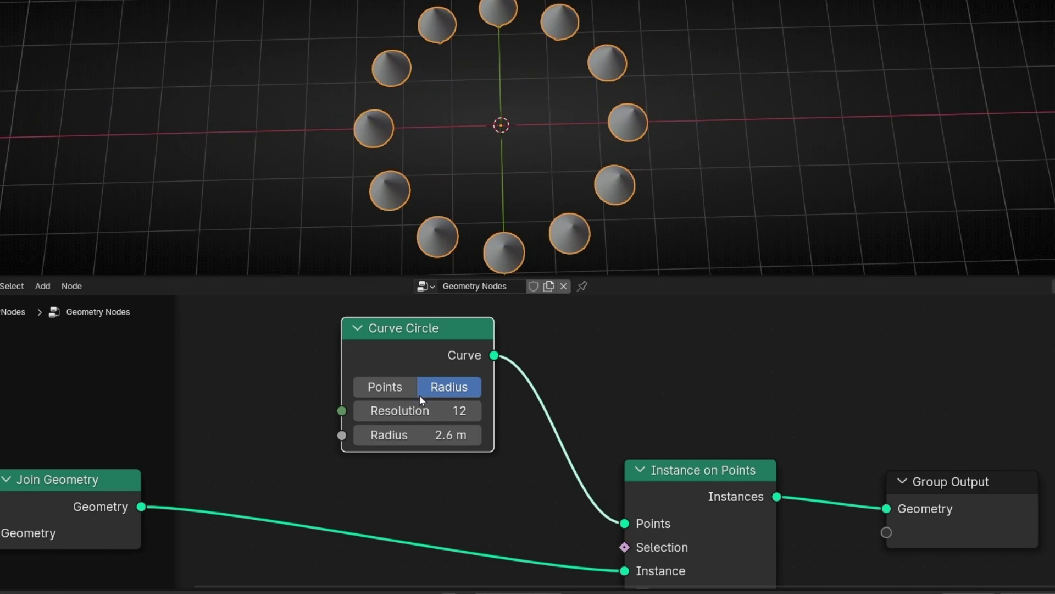
pyautogui.click(417, 413)
pyautogui.write('8')
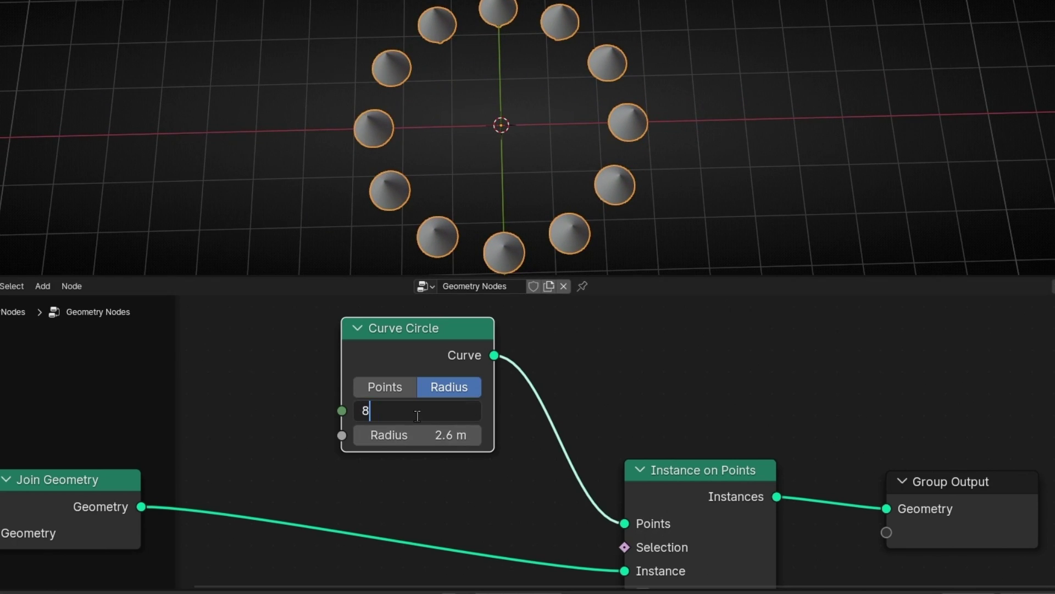
pyautogui.press('Return')
pyautogui.scroll(-1, 500, 429)
pyautogui.scroll(-1, 500, 430)
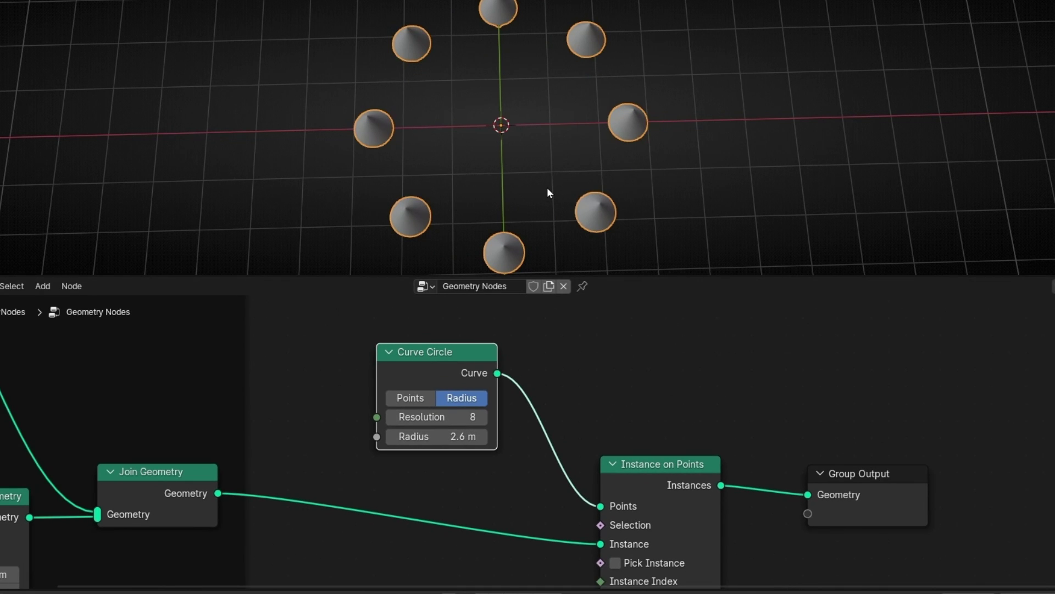
# Sketch annotation strokes over the ring of arrows in the viewport and erase them
pyautogui.moveTo(547, 187)
pyautogui.mouseDown(button='middle')
pyautogui.moveTo(547, 67)
pyautogui.moveTo(549, 183)
pyautogui.mouseUp(button='middle')
pyautogui.moveTo(398, 132); pyautogui.dragTo(491, 131)
pyautogui.moveTo(476, 120); pyautogui.dragTo(472, 139)
pyautogui.moveTo(566, 67); pyautogui.dragTo(516, 109)
pyautogui.moveTo(519, 94); pyautogui.dragTo(539, 120)
pyautogui.moveTo(497, 122); pyautogui.dragTo(530, 91, button='right')
pyautogui.scroll(1, 589, 183)
pyautogui.moveTo(568, 202); pyautogui.dragTo(565, 122, button='middle')
pyautogui.scroll(-1, 554, 163)
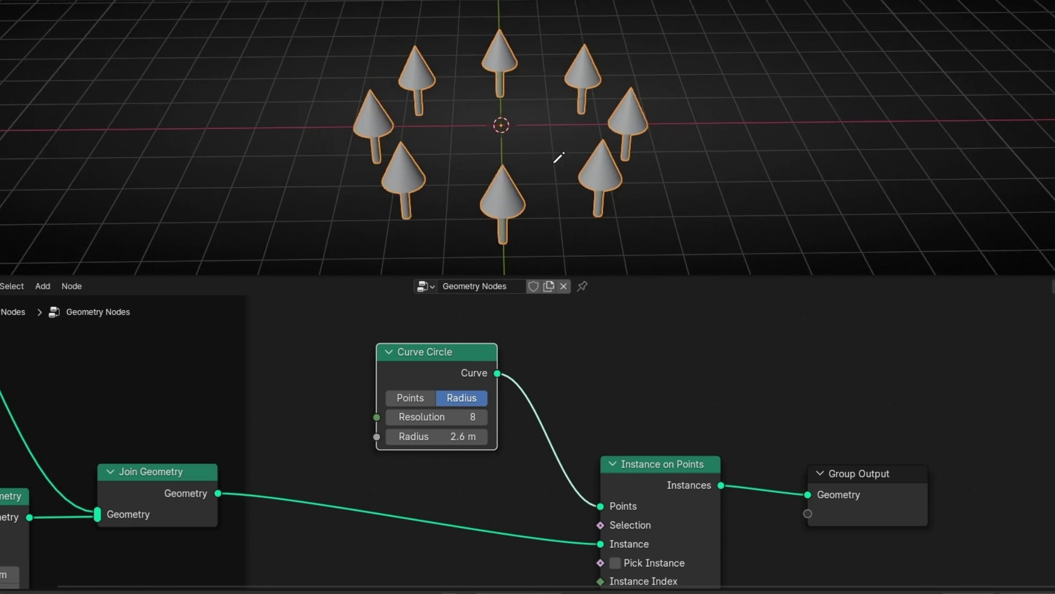
# Place the Value node directly beneath Instance on Points and collapse it
pyautogui.moveTo(599, 395); pyautogui.dragTo(531, 287, button='middle')
pyautogui.scroll(-4, 698, 418)
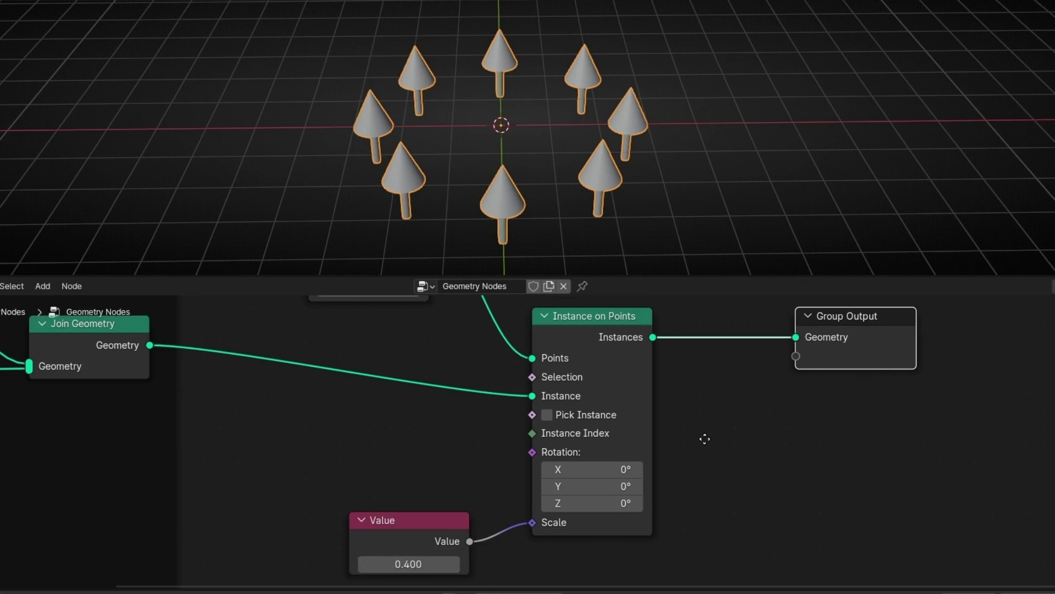
pyautogui.moveTo(407, 455); pyautogui.dragTo(580, 494)
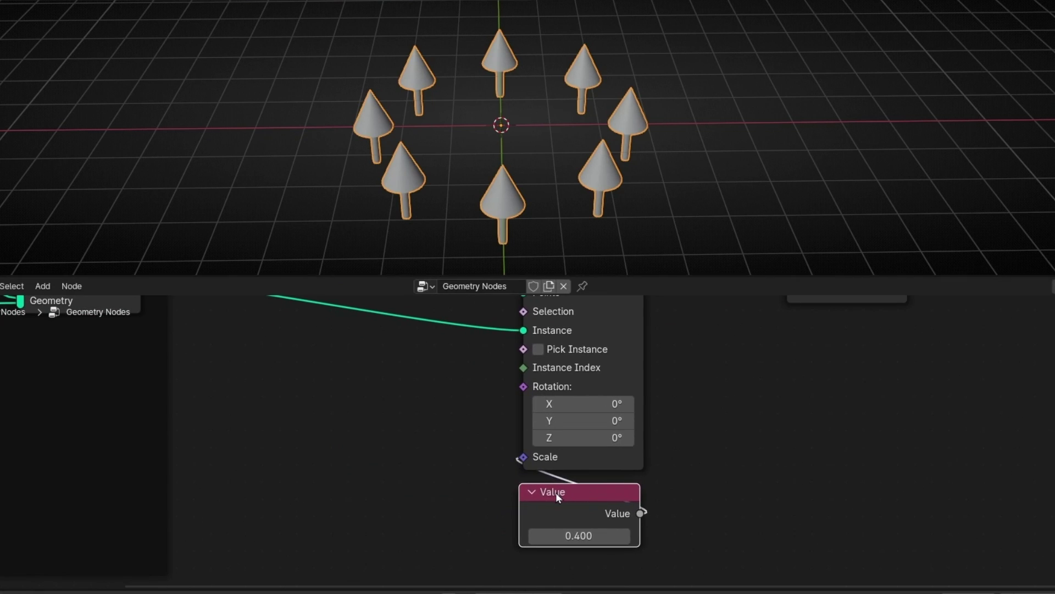
pyautogui.click(536, 491)
# Try tilting the instances with the rotation values of Instance on Points, including Y at -13.5°, and reset them to 0°
pyautogui.moveTo(589, 403); pyautogui.dragTo(573, 421)
pyautogui.press('BackSpace')
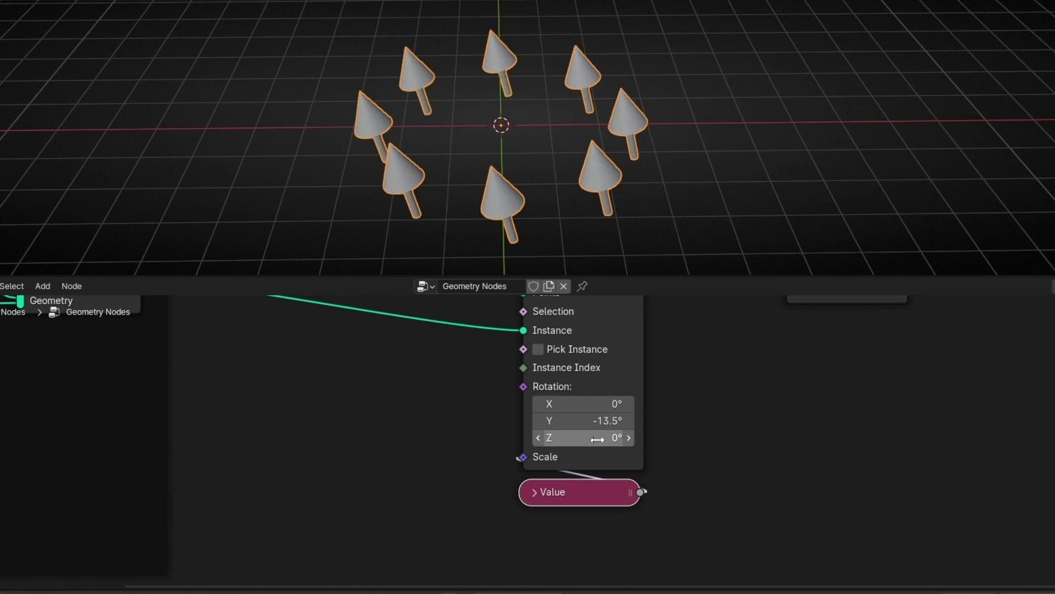
pyautogui.press('BackSpace')
# Add an Align Euler to Vector node feeding the Rotation input of Instance on Points and place it beside that node
pyautogui.moveTo(503, 390); pyautogui.dragTo(614, 392, button='middle')
pyautogui.moveTo(635, 388); pyautogui.dragTo(465, 463)
pyautogui.write('align')
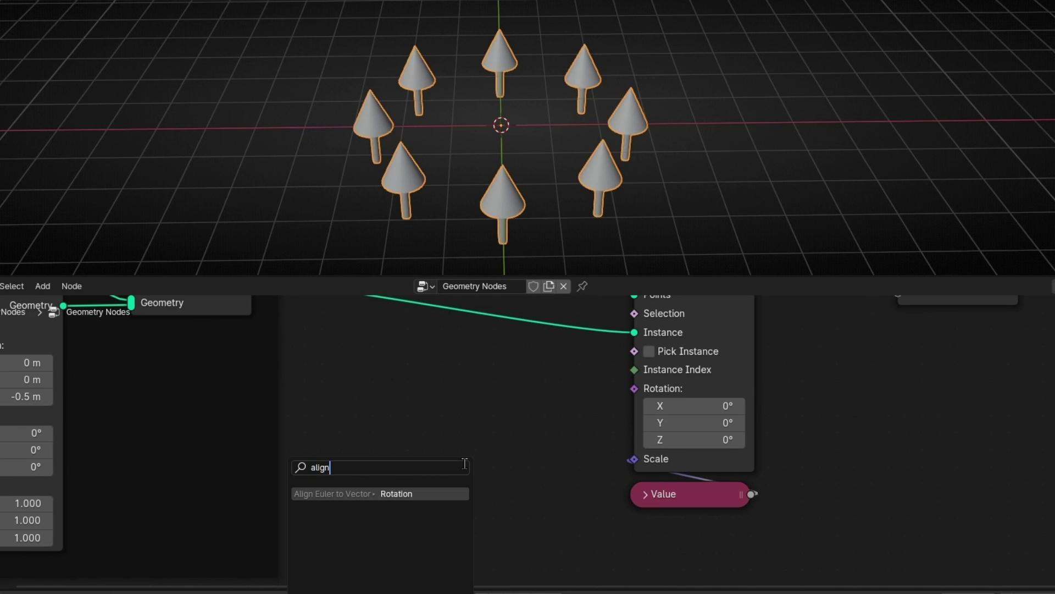
pyautogui.press('Return')
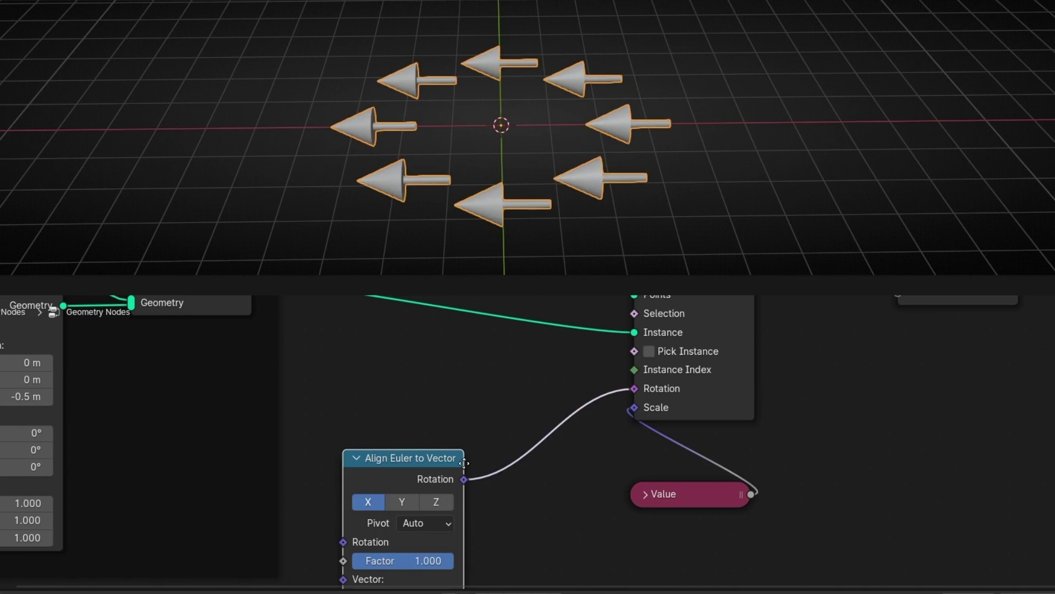
pyautogui.click(570, 383)
# Annotate the circle's path and the outward directions around the arrows in the viewport, and erase the strokes
pyautogui.moveTo(462, 144); pyautogui.dragTo(460, 177, button='middle')
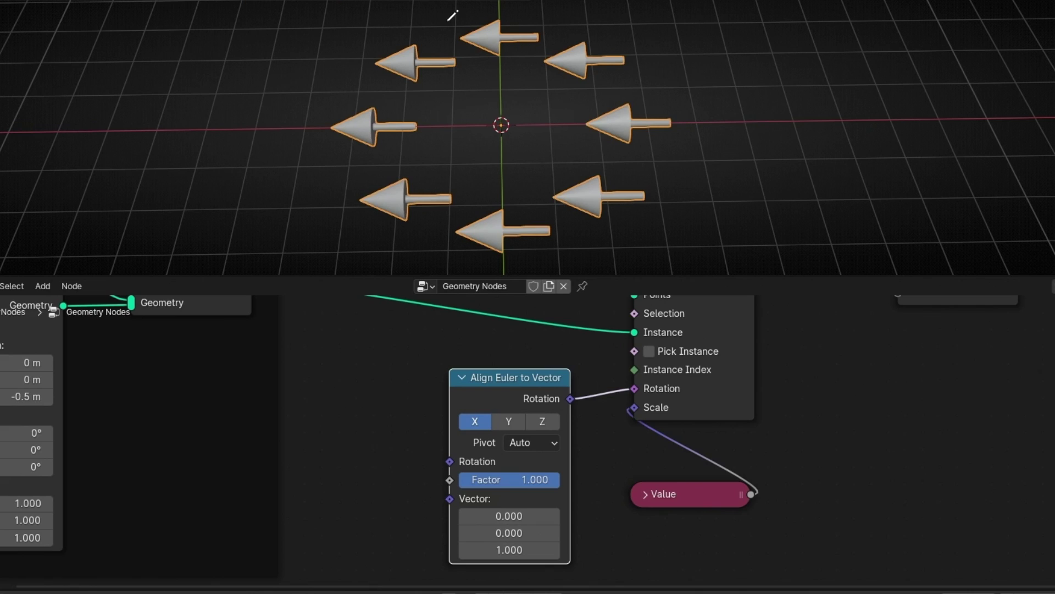
pyautogui.moveTo(419, 54)
pyautogui.mouseDown()
pyautogui.moveTo(385, 168)
pyautogui.moveTo(572, 234)
pyautogui.moveTo(604, 49)
pyautogui.moveTo(518, 29)
pyautogui.mouseUp()
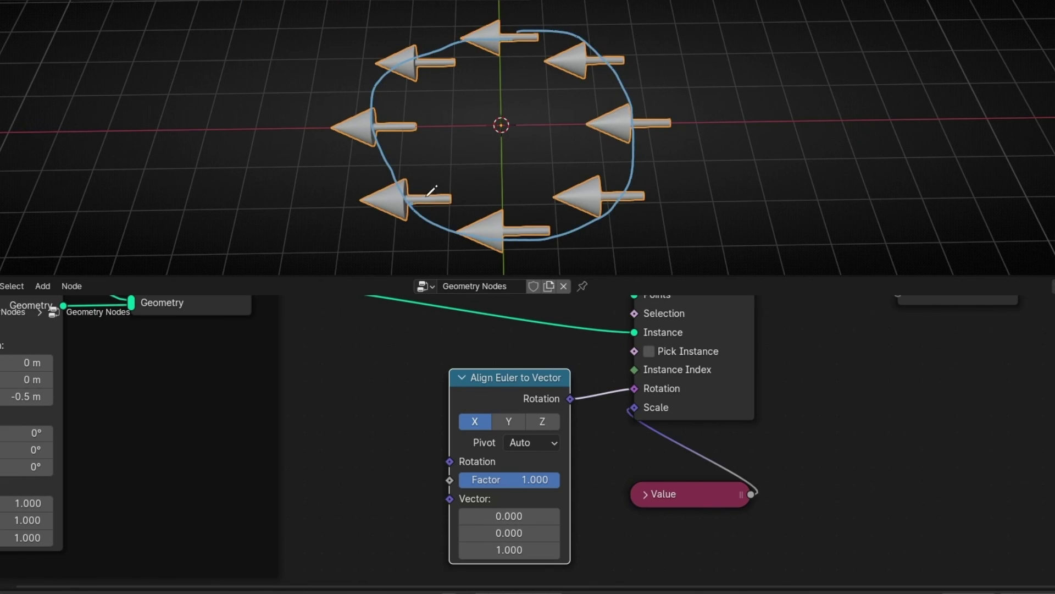
pyautogui.moveTo(398, 177); pyautogui.dragTo(481, 155)
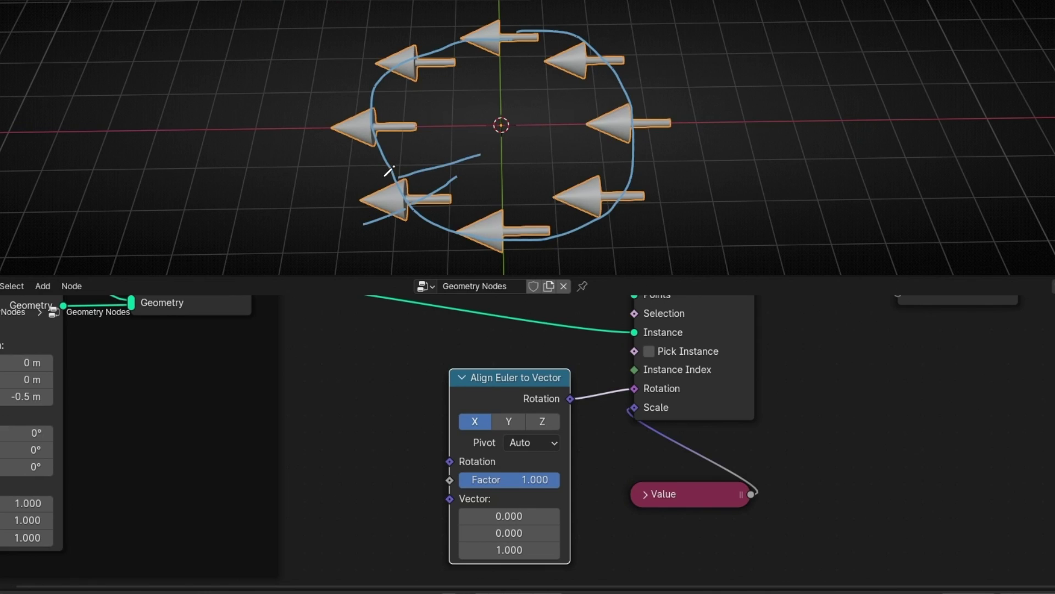
pyautogui.moveTo(364, 116); pyautogui.dragTo(309, 95)
pyautogui.moveTo(367, 92); pyautogui.dragTo(329, 54)
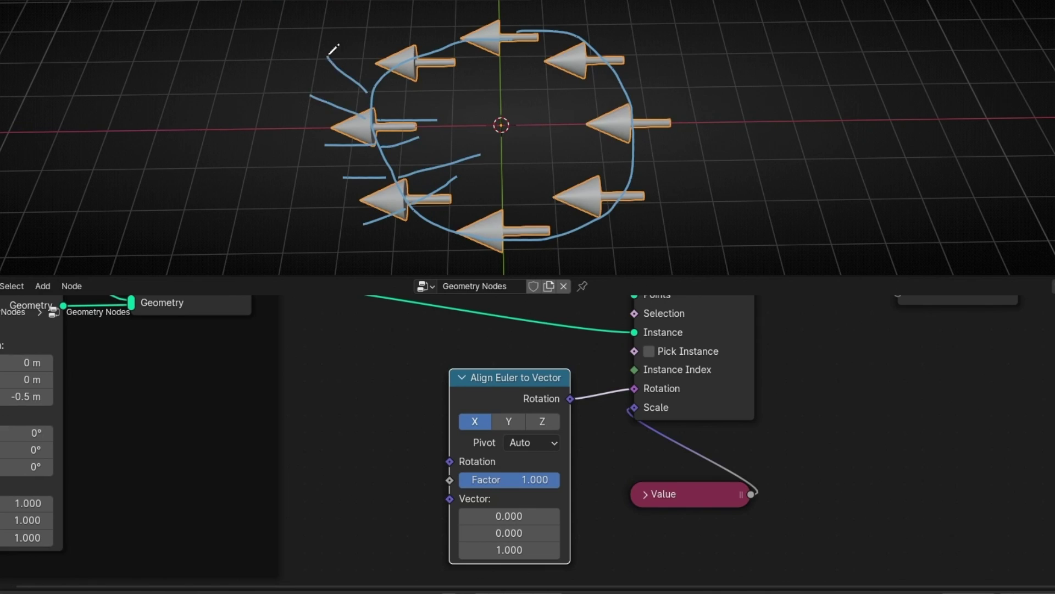
pyautogui.moveTo(446, 85)
pyautogui.mouseDown()
pyautogui.moveTo(424, 188)
pyautogui.moveTo(401, 131)
pyautogui.moveTo(413, 173)
pyautogui.mouseUp()
pyautogui.moveTo(451, 79); pyautogui.dragTo(576, 186, button='right')
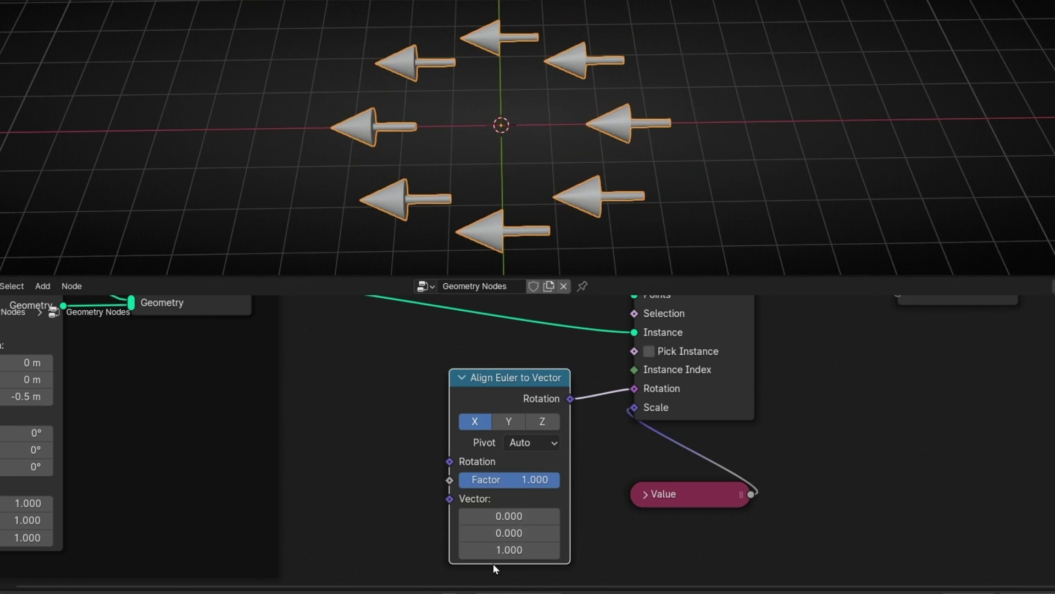
# Add a Normal node connected to the Vector input of Align Euler to Vector
pyautogui.moveTo(493, 563)
pyautogui.mouseDown(button='middle')
pyautogui.moveTo(496, 441)
pyautogui.moveTo(447, 438)
pyautogui.moveTo(431, 467)
pyautogui.mouseUp(button='middle')
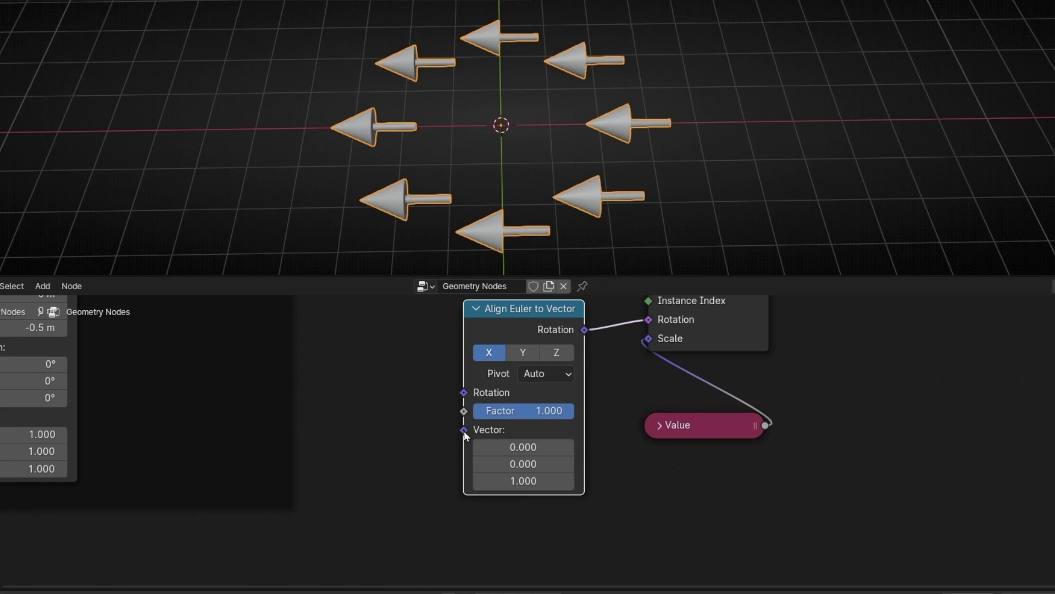
pyautogui.moveTo(464, 431)
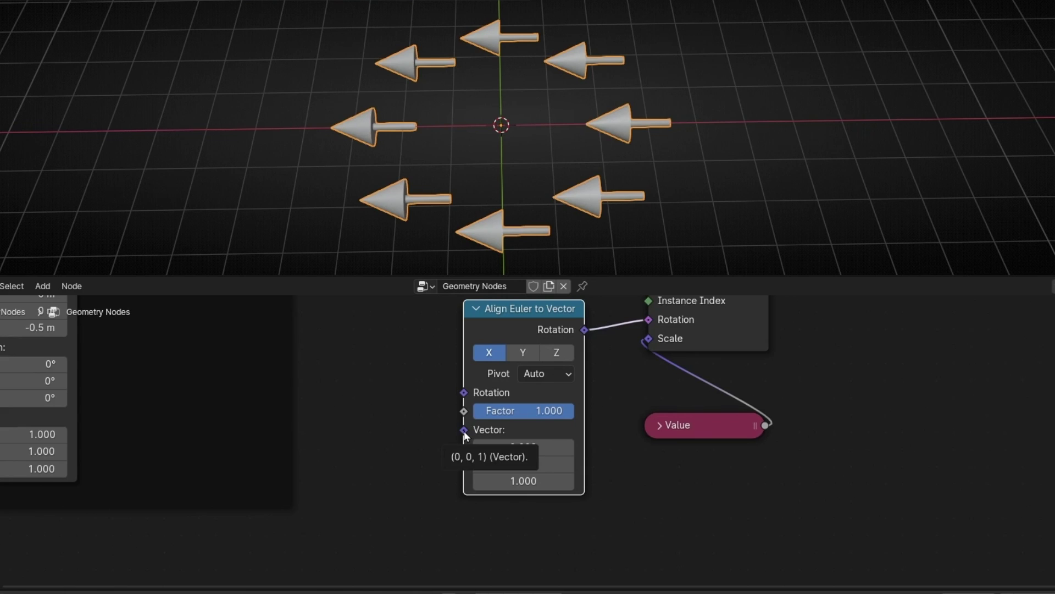
pyautogui.moveTo(465, 431); pyautogui.dragTo(406, 446)
pyautogui.write('normal')
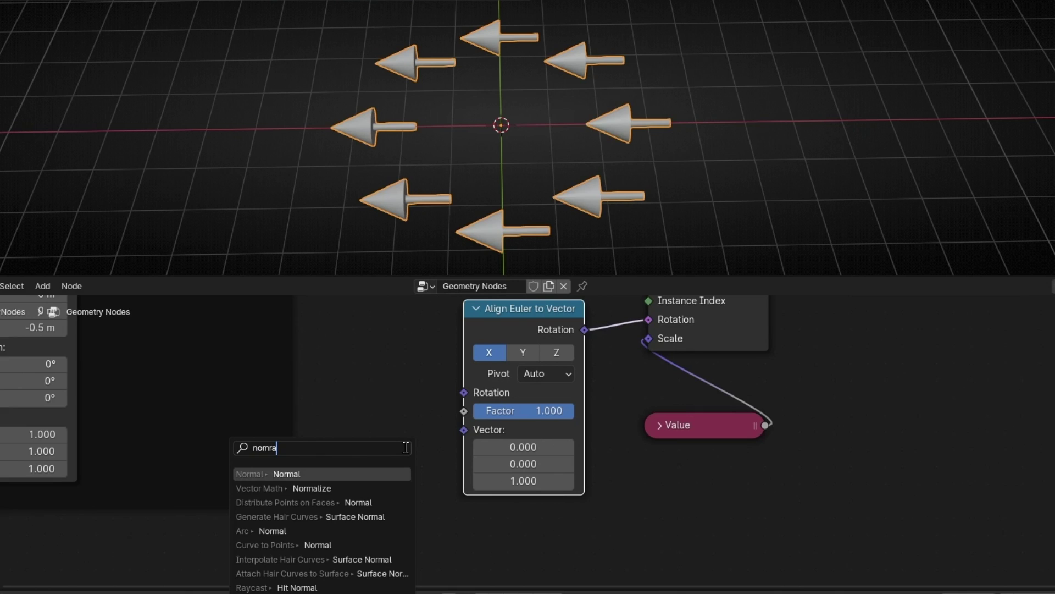
pyautogui.press('Return')
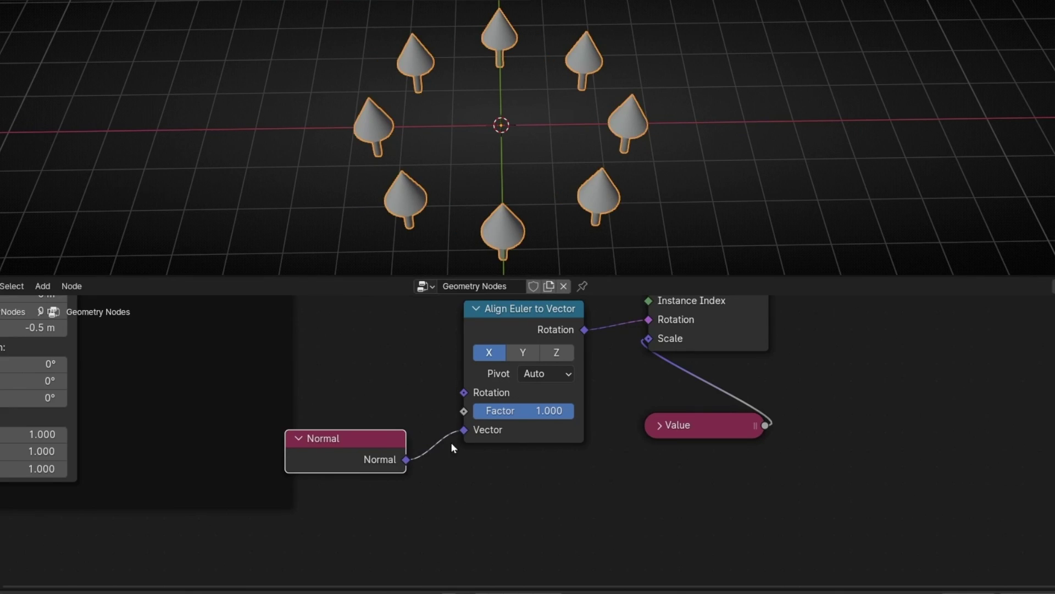
# Set the Align Euler to Vector axis to Z after trying Y, and check the arrows from the top view
pyautogui.click(523, 356)
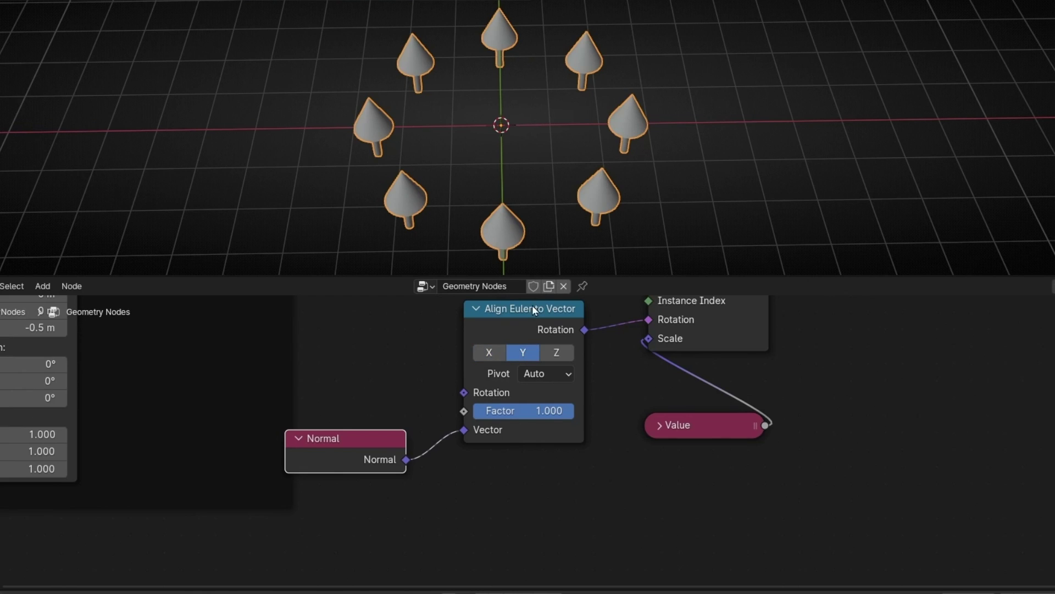
pyautogui.click(567, 359)
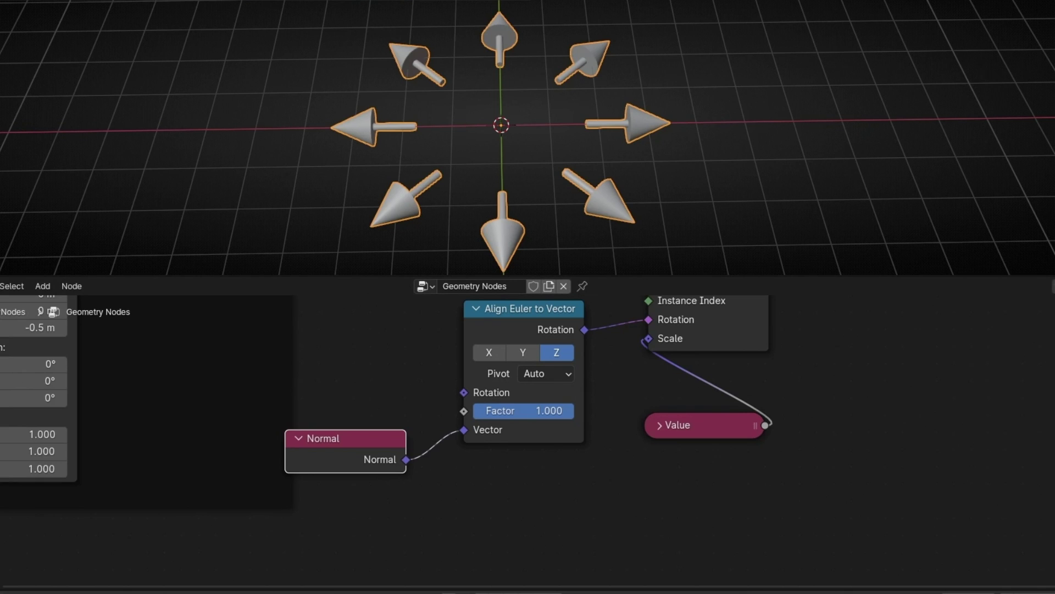
pyautogui.click(1049, 63)
pyautogui.scroll(-2, 632, 137)
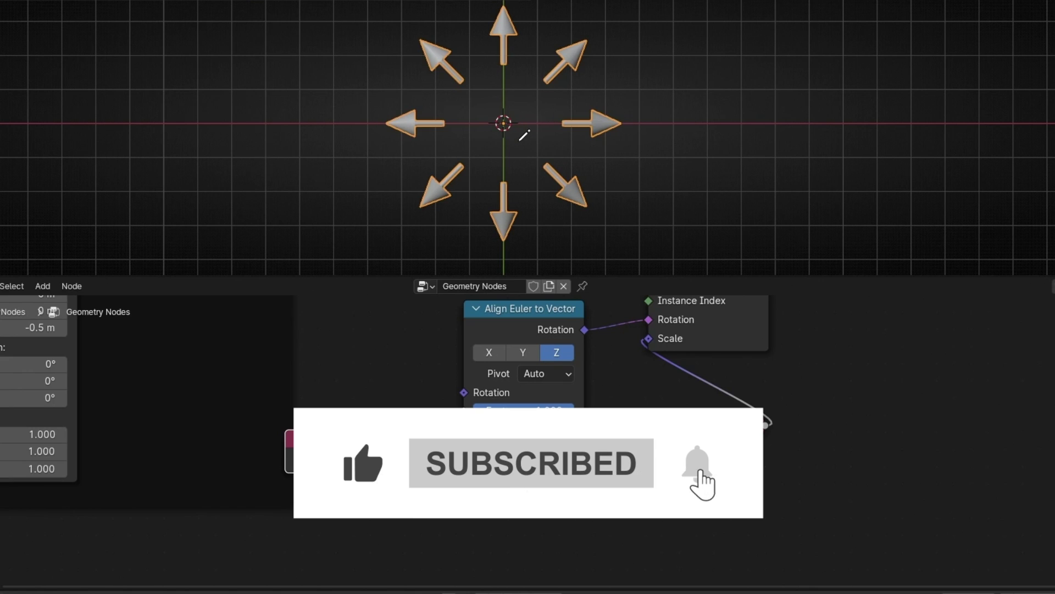
pyautogui.scroll(-2, 470, 361)
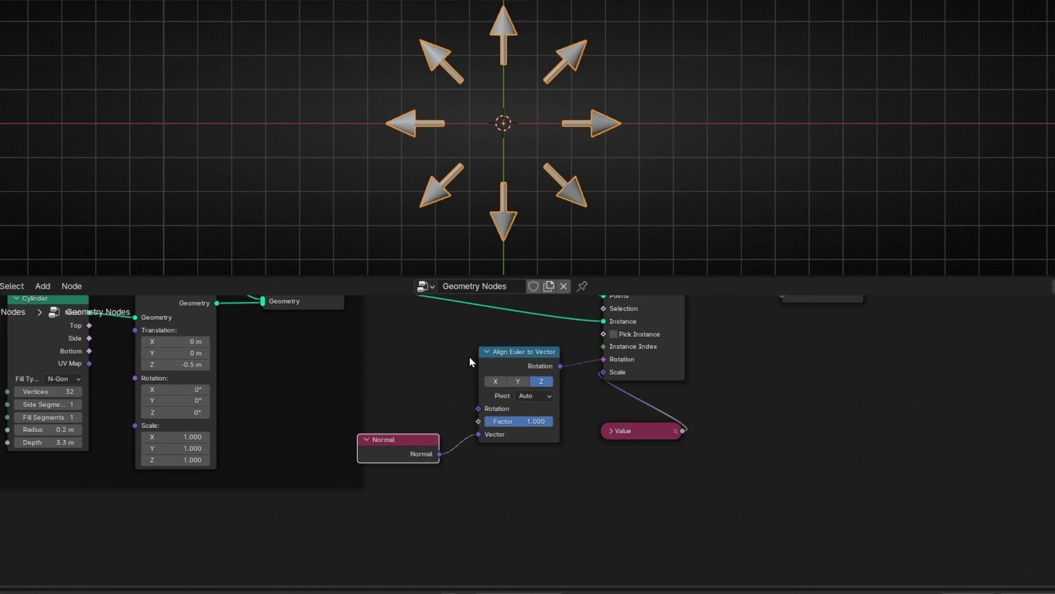
# Move the Curve Circle, Normal, Align Euler to Vector, Instance on Points, Value and Group Output nodes farther from the Arrow frame
pyautogui.scroll(-3, 469, 358)
pyautogui.hotkey('ctrl', 'space')
pyautogui.moveTo(429, 71); pyautogui.dragTo(751, 375)
pyautogui.press('g')
pyautogui.click(873, 360)
pyautogui.hotkey('ctrl', 'space')
pyautogui.moveTo(517, 343); pyautogui.dragTo(513, 442, button='middle')
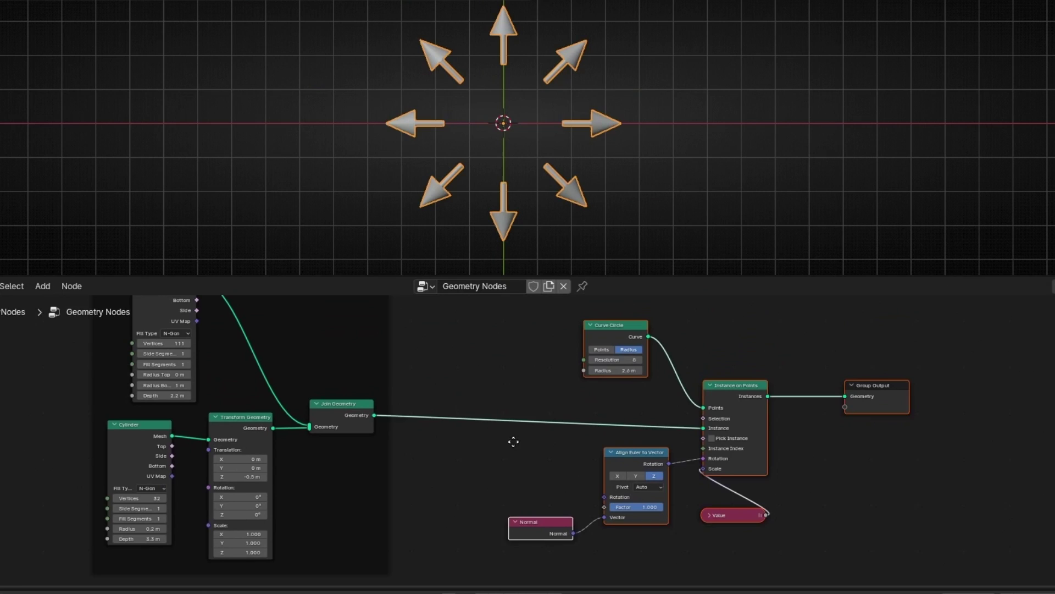
# Insert a Transform Geometry node on the link between Join Geometry and Instance on Points
pyautogui.scroll(2, 494, 448)
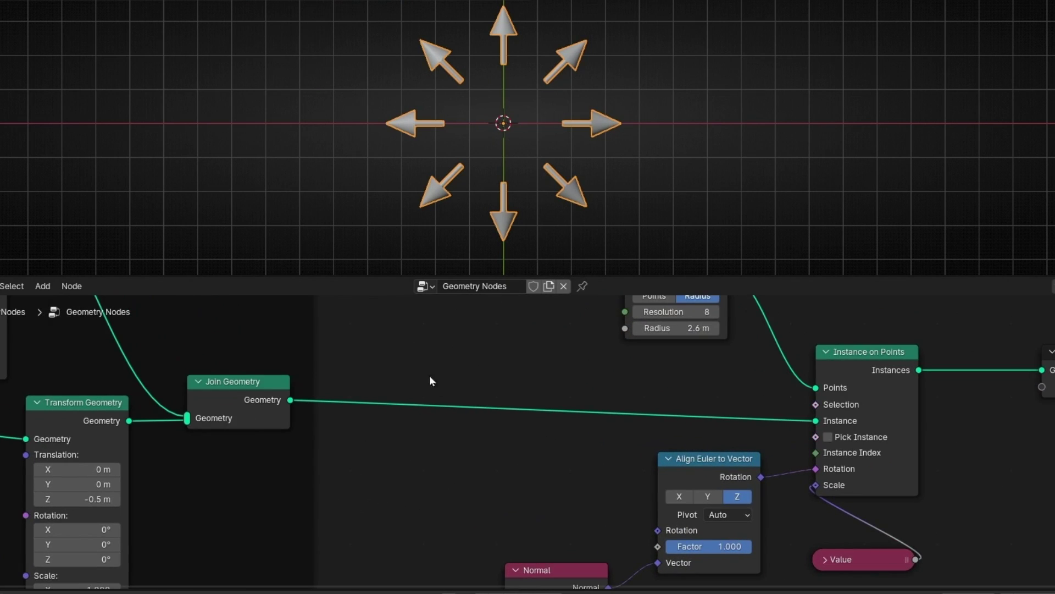
pyautogui.hotkey('shift', 'a')
pyautogui.write('tra')
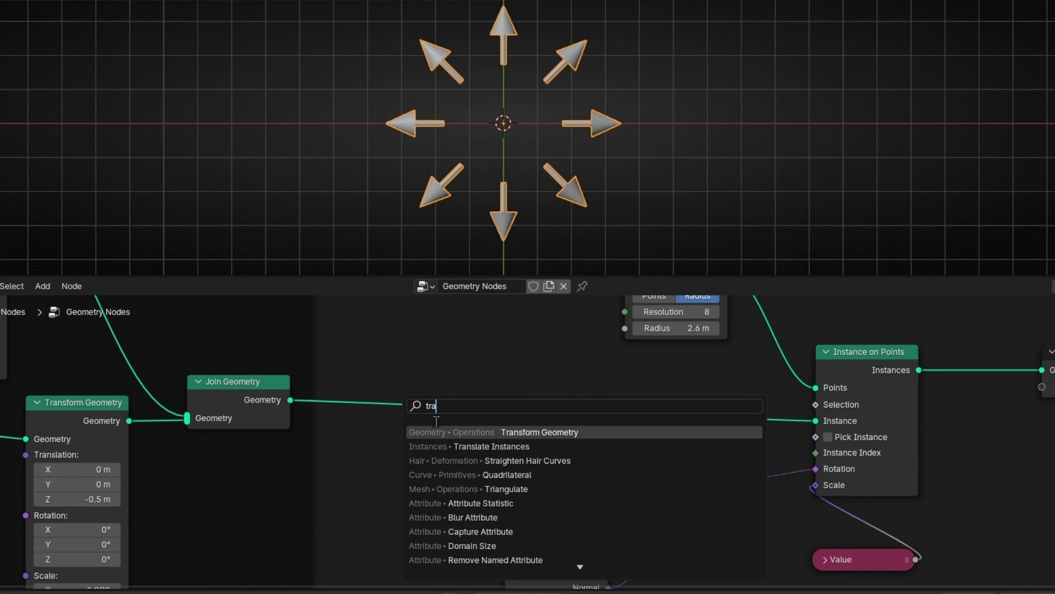
pyautogui.press('Return')
pyautogui.click(439, 430)
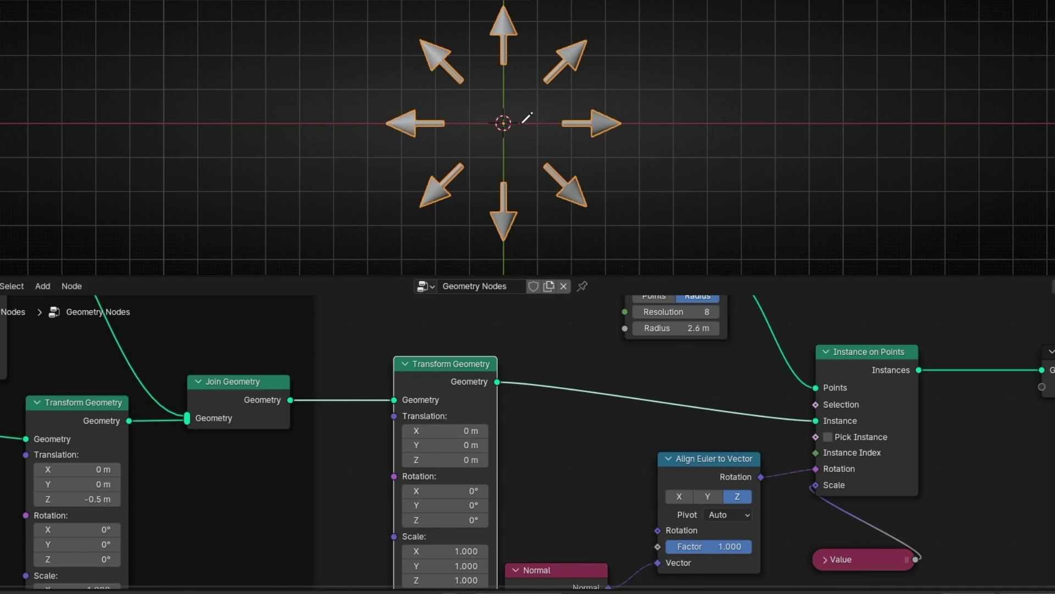
# Preview the Join Geometry output with a Viewer node, orbit to inspect the single arrow, and undo the preview
pyautogui.keyDown('ctrl'); pyautogui.keyDown('shift'); pyautogui.click(251, 398); pyautogui.keyUp('shift'); pyautogui.keyUp('ctrl')
pyautogui.moveTo(505, 175); pyautogui.dragTo(545, 112, button='middle')
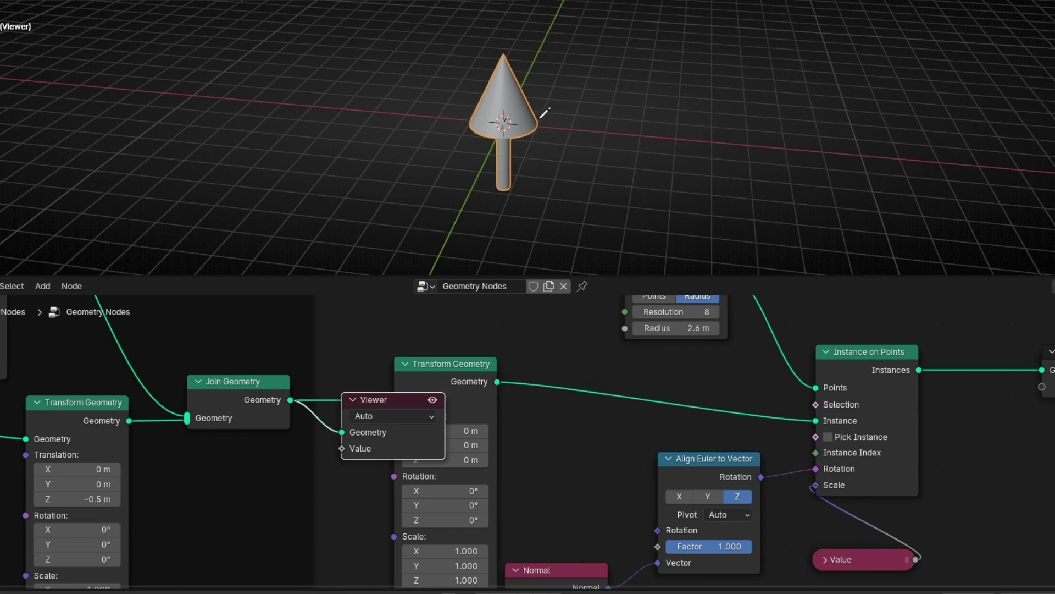
pyautogui.hotkey('ctrl', 'z')
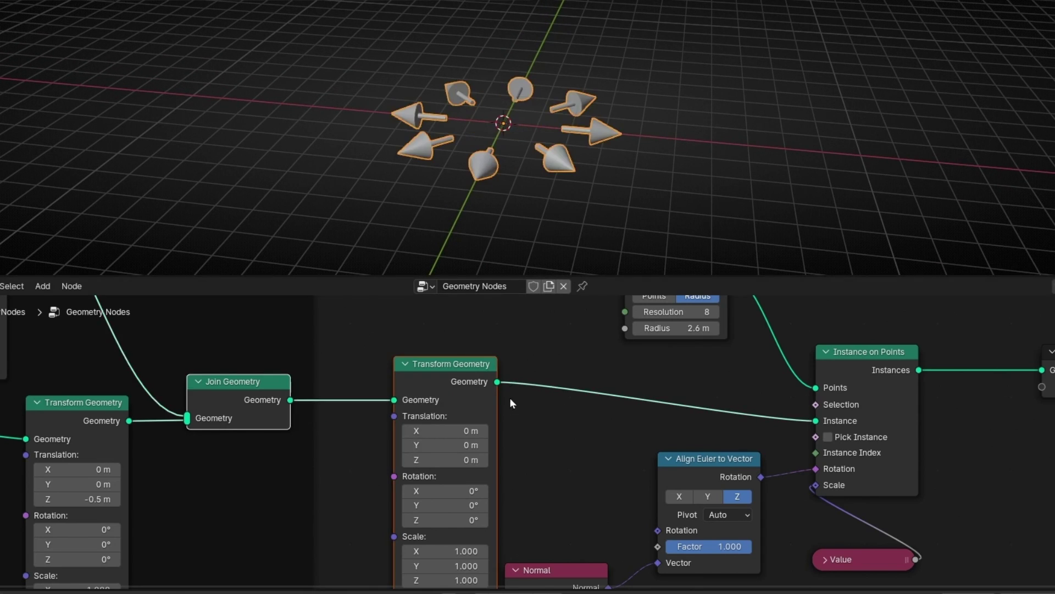
# Set the new Transform Geometry node's X rotation to 180° and inspect the arrows from the top view
pyautogui.moveTo(509, 397); pyautogui.dragTo(500, 378, button='middle')
pyautogui.scroll(3, 472, 391)
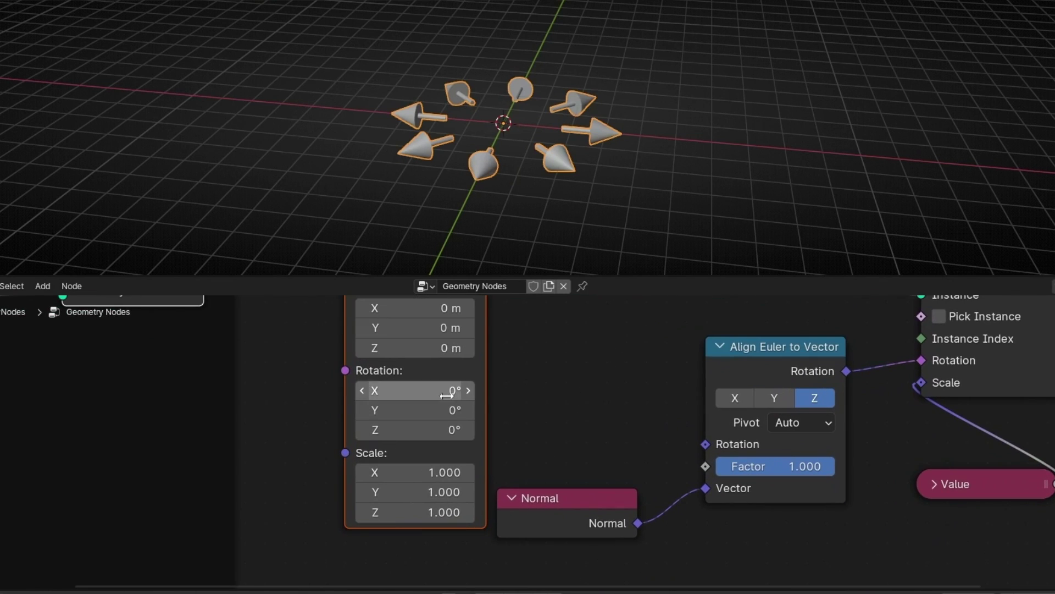
pyautogui.click(446, 395)
pyautogui.write('180')
pyautogui.press('Return')
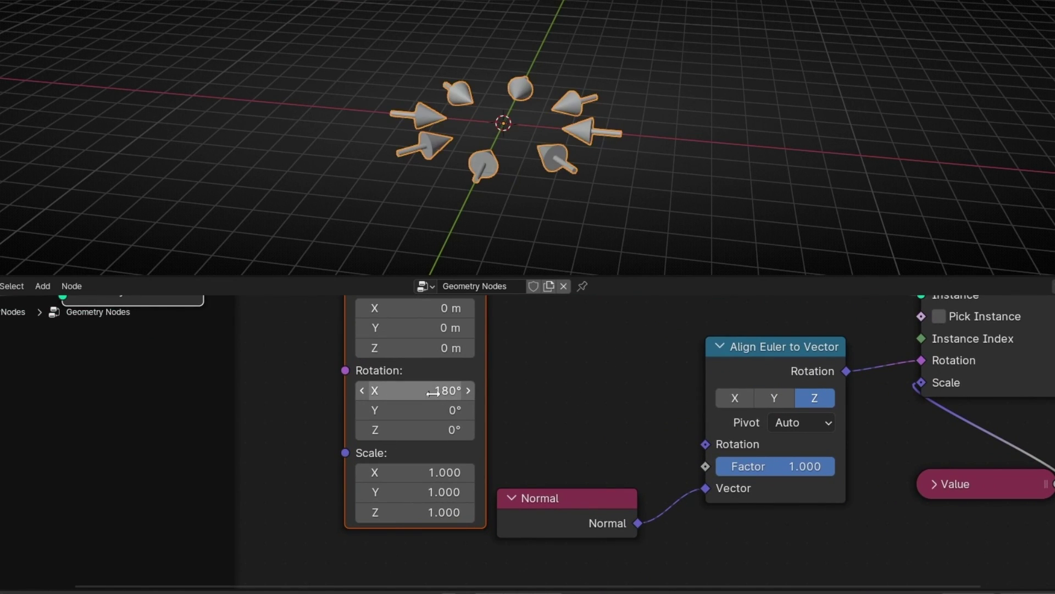
pyautogui.press('KP_7')
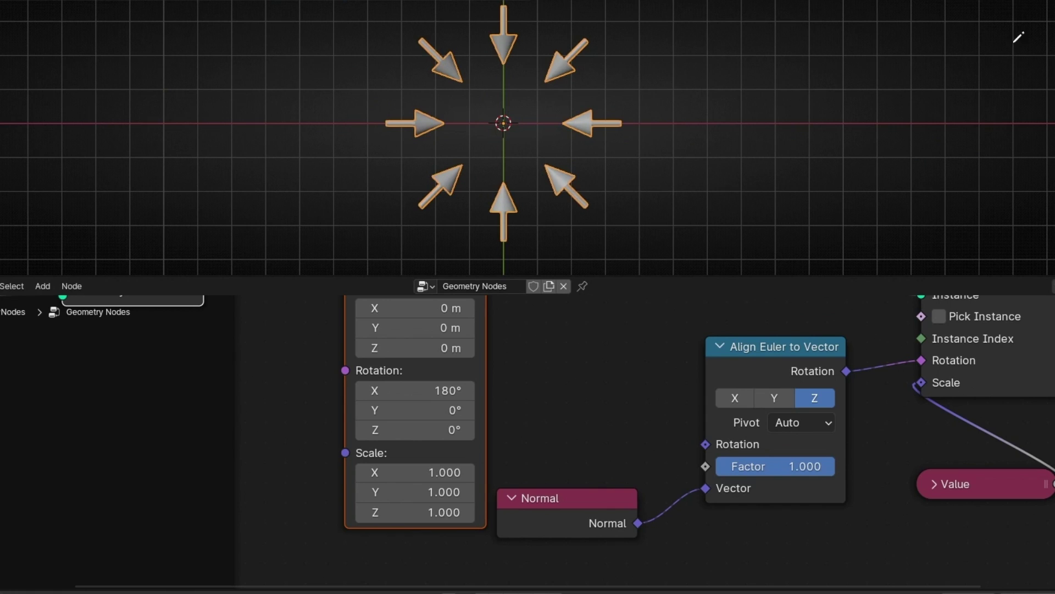
pyautogui.scroll(-2, 549, 110)
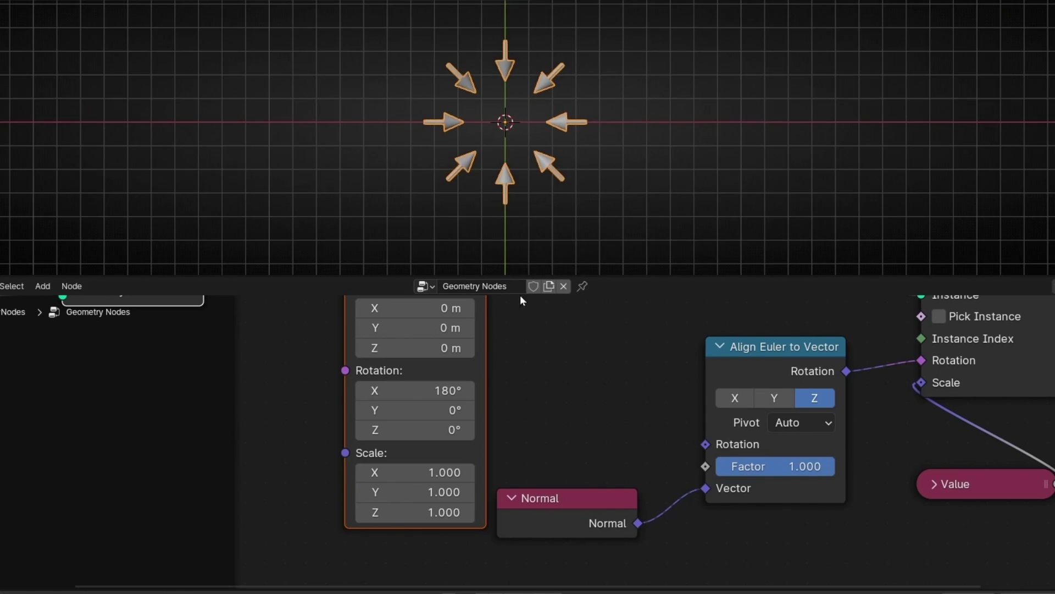
# Delete the Transform Geometry node after Join Geometry while keeping the link to Instance on Points
pyautogui.scroll(-3, 516, 329)
pyautogui.click(465, 371)
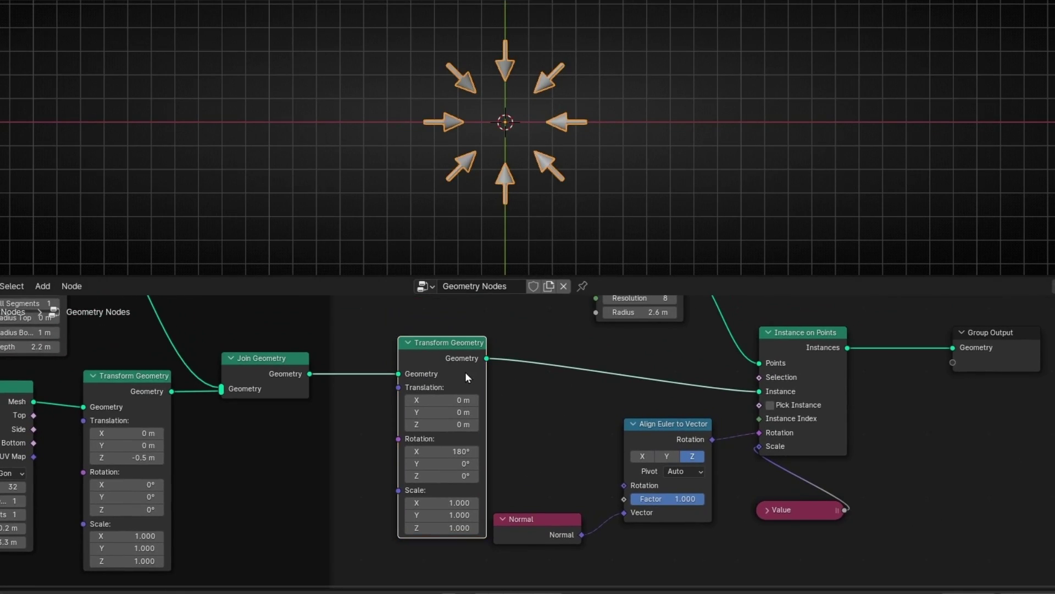
pyautogui.hotkey('ctrl', 'x')
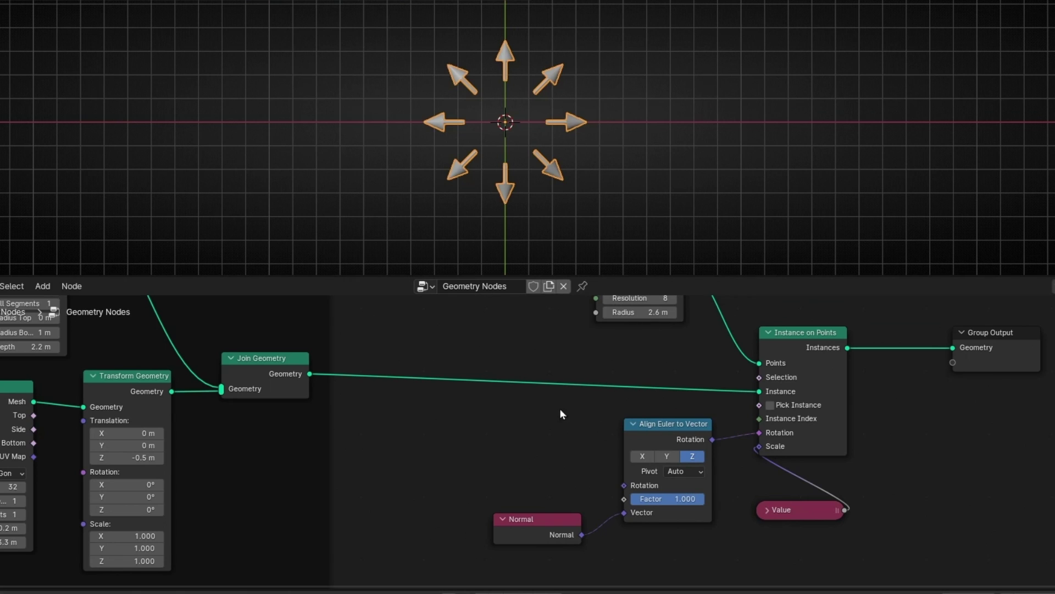
# Move the Normal and Align Euler to Vector nodes together farther away from Instance on Points
pyautogui.moveTo(480, 430); pyautogui.dragTo(643, 556)
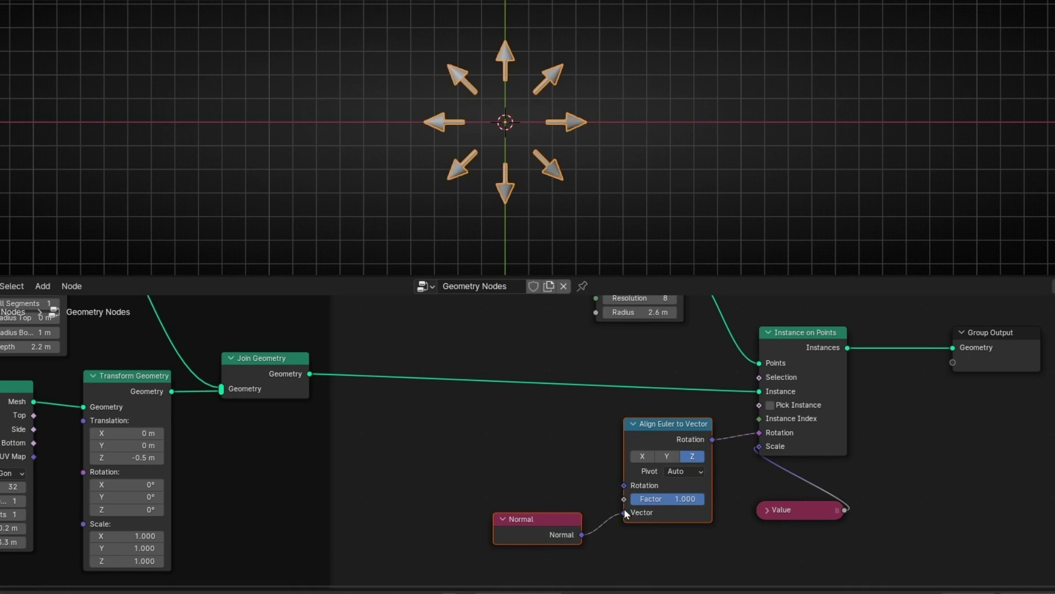
pyautogui.press('g')
pyautogui.click(529, 514)
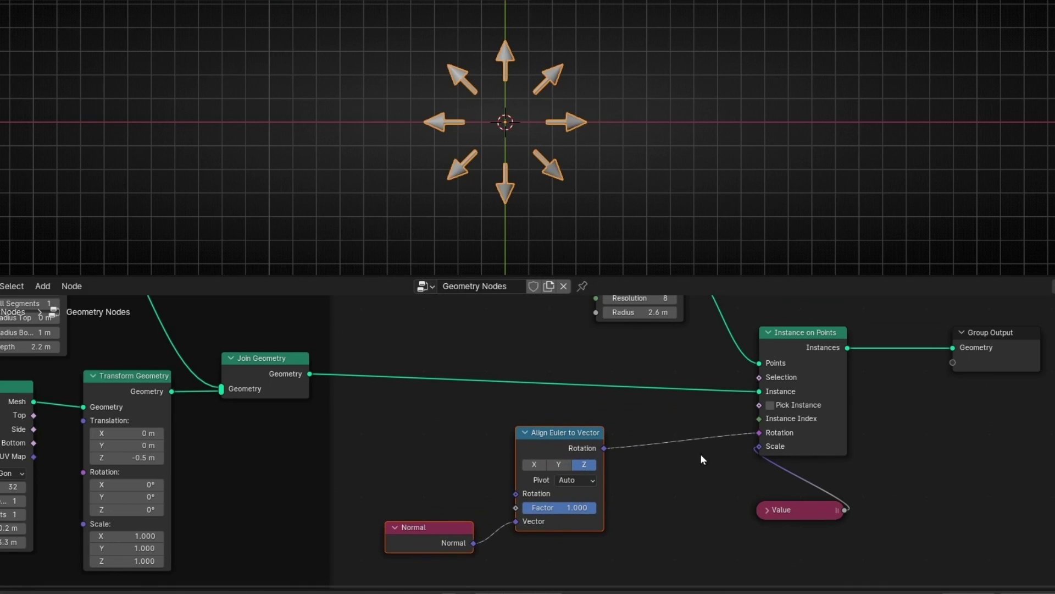
# Insert an Invert Rotation node between Align Euler to Vector and the Rotation input of Instance on Points
pyautogui.scroll(3, 701, 453)
pyautogui.moveTo(701, 454); pyautogui.dragTo(535, 435, button='middle')
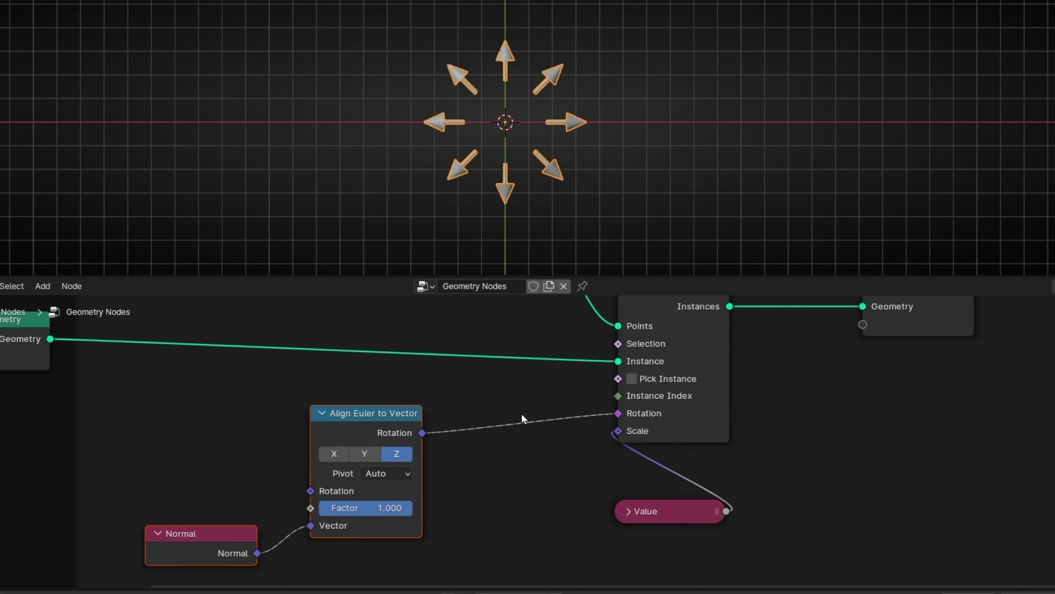
pyautogui.hotkey('shift', 'a')
pyautogui.write('invert')
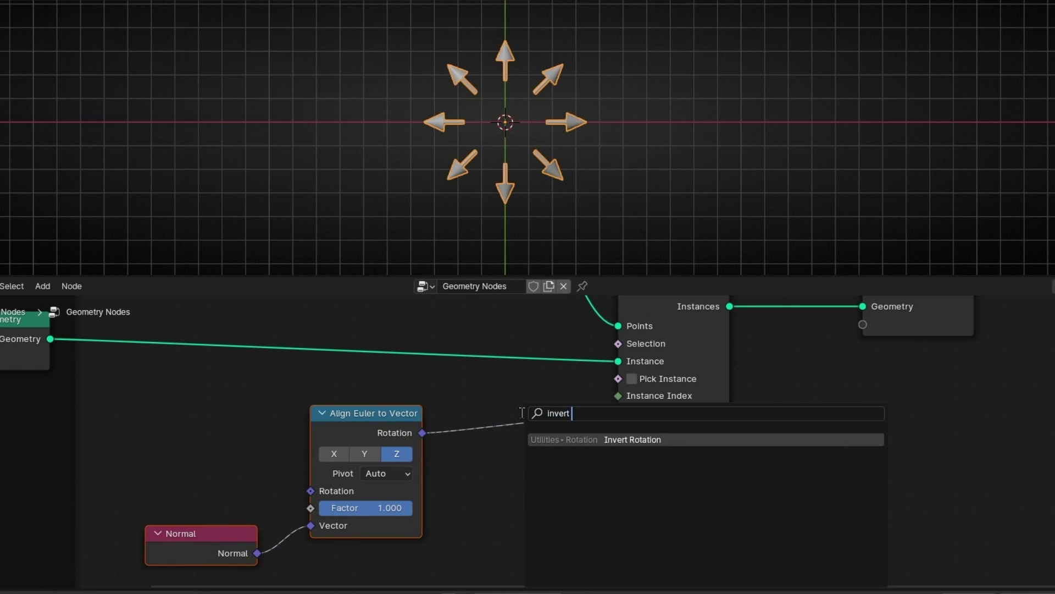
pyautogui.press('Return')
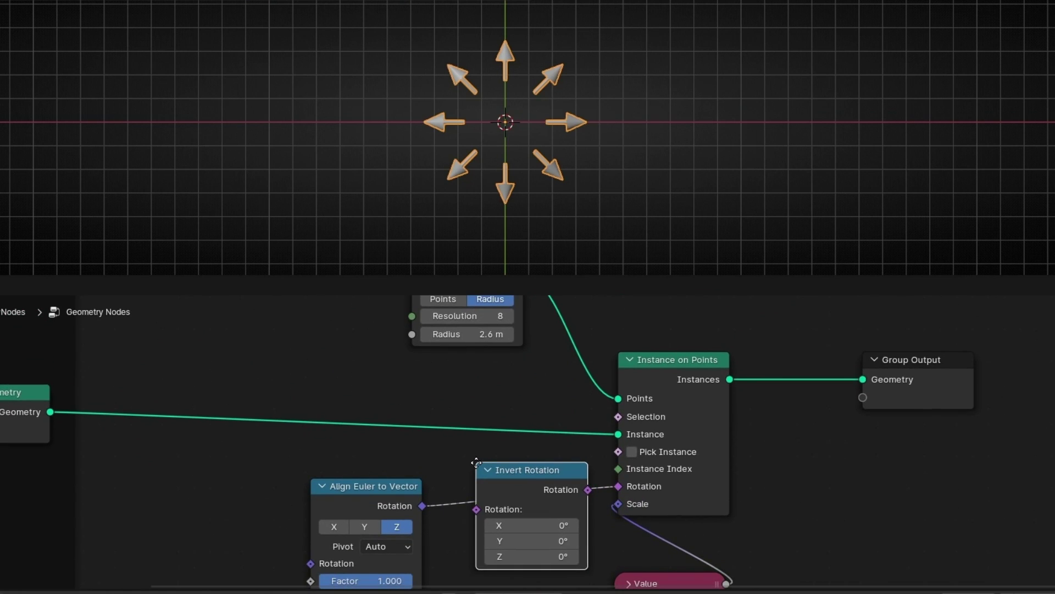
pyautogui.click(483, 461)
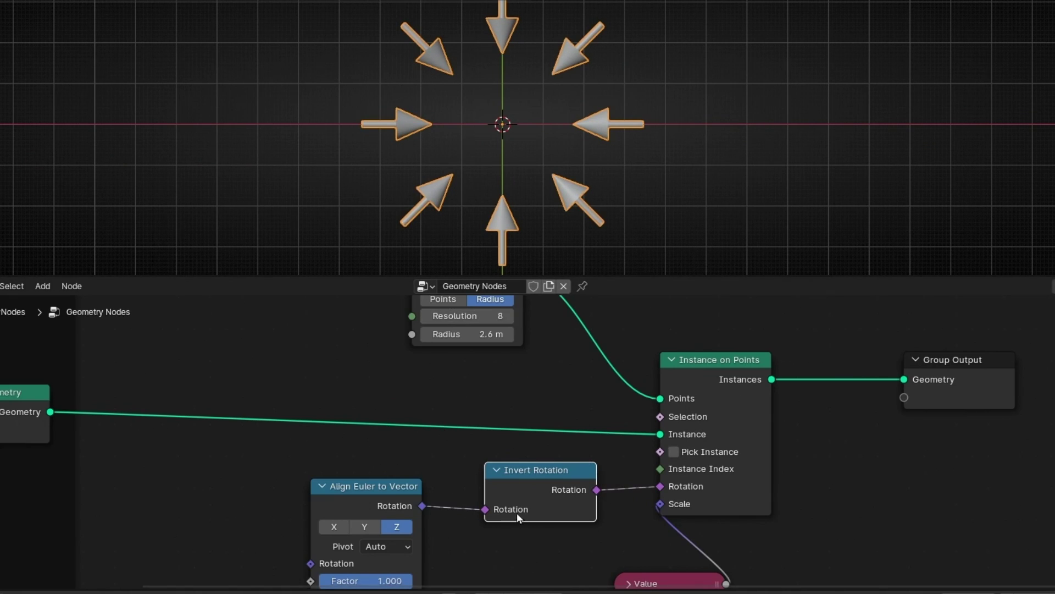
# Remove the Invert Rotation node while keeping its link, and move Group Output farther from Instance on Points
pyautogui.hotkey('ctrl', 'x')
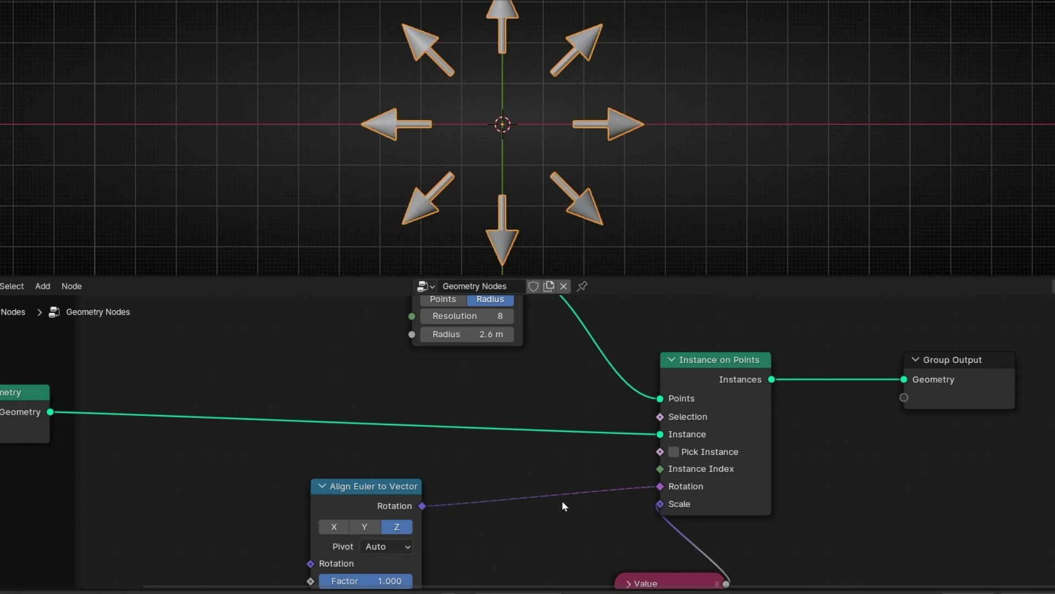
pyautogui.moveTo(967, 494); pyautogui.dragTo(585, 526, button='middle')
pyautogui.moveTo(598, 421); pyautogui.dragTo(737, 418)
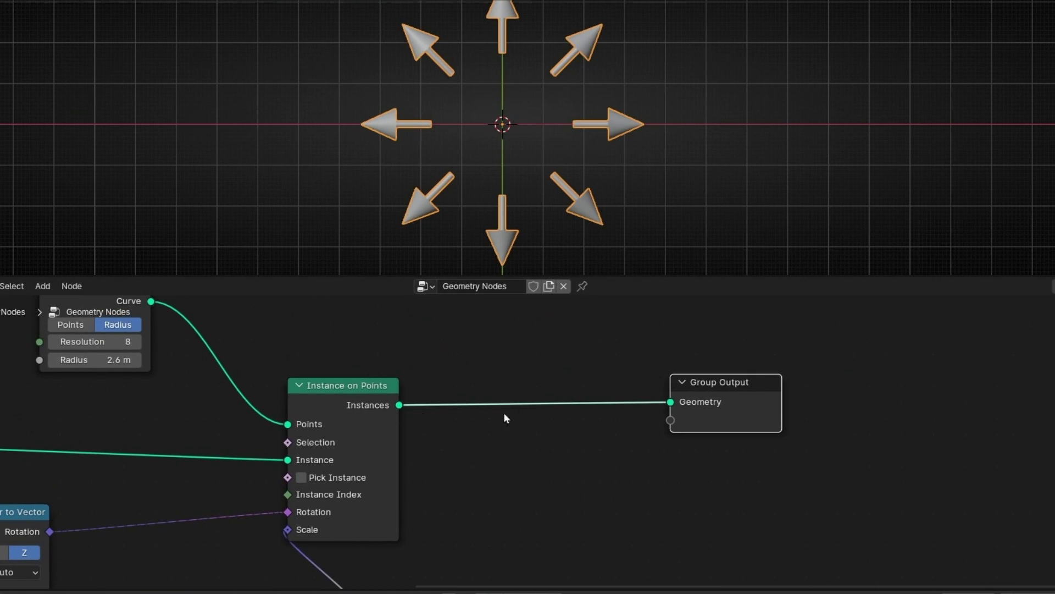
# Insert a Rotate Instances node between Instance on Points and Group Output
pyautogui.hotkey('shift', 'a')
pyautogui.write('insta')
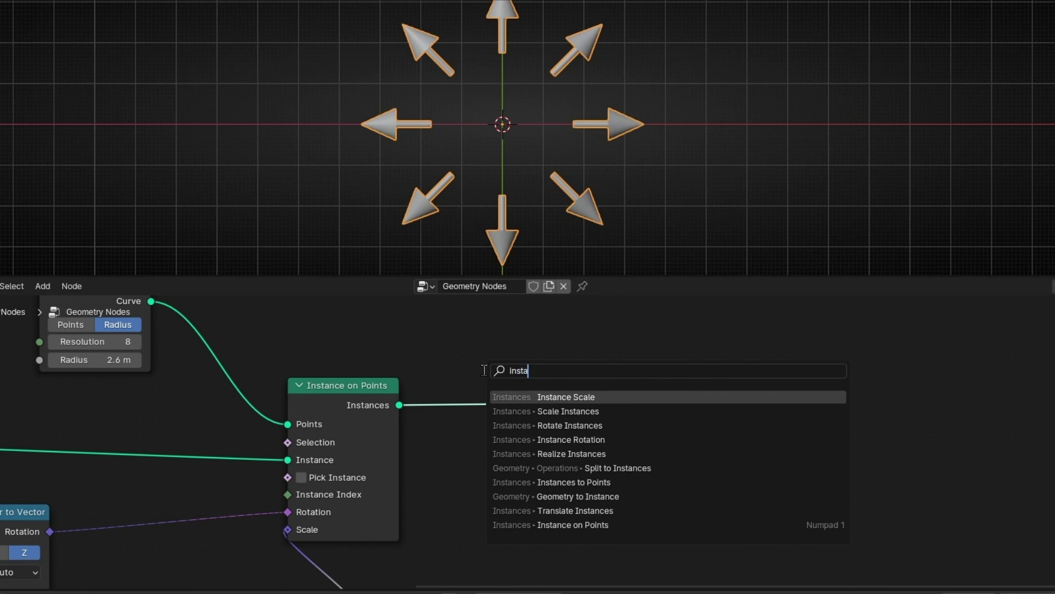
pyautogui.write('nce')
pyautogui.press('BackSpace')
pyautogui.press('BackSpace')
pyautogui.press('BackSpace')
pyautogui.press('BackSpace')
pyautogui.press('BackSpace')
pyautogui.press('BackSpace')
pyautogui.press('BackSpace')
pyautogui.write('ro')
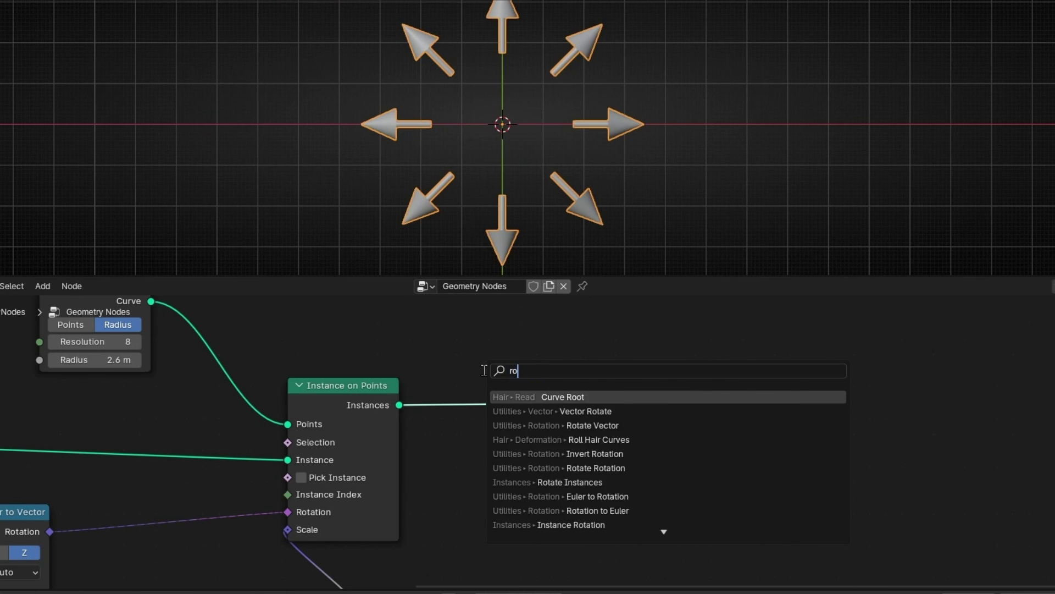
pyautogui.write('tate in')
pyautogui.press('Return')
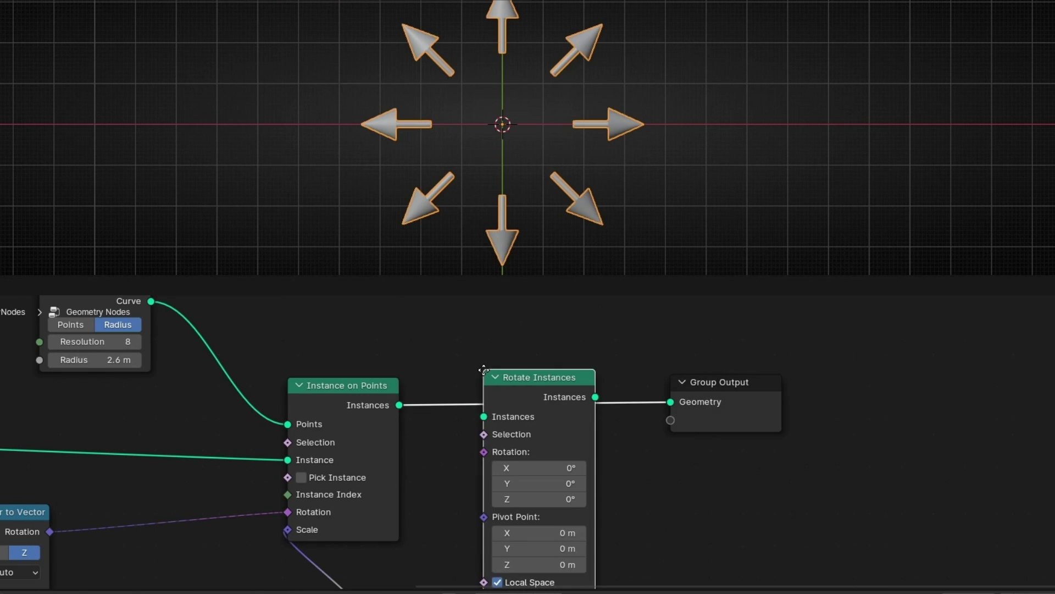
pyautogui.click(484, 372)
# Try different X rotations on the Rotate Instances node and set the value to 180°
pyautogui.moveTo(638, 503); pyautogui.dragTo(629, 440, button='middle')
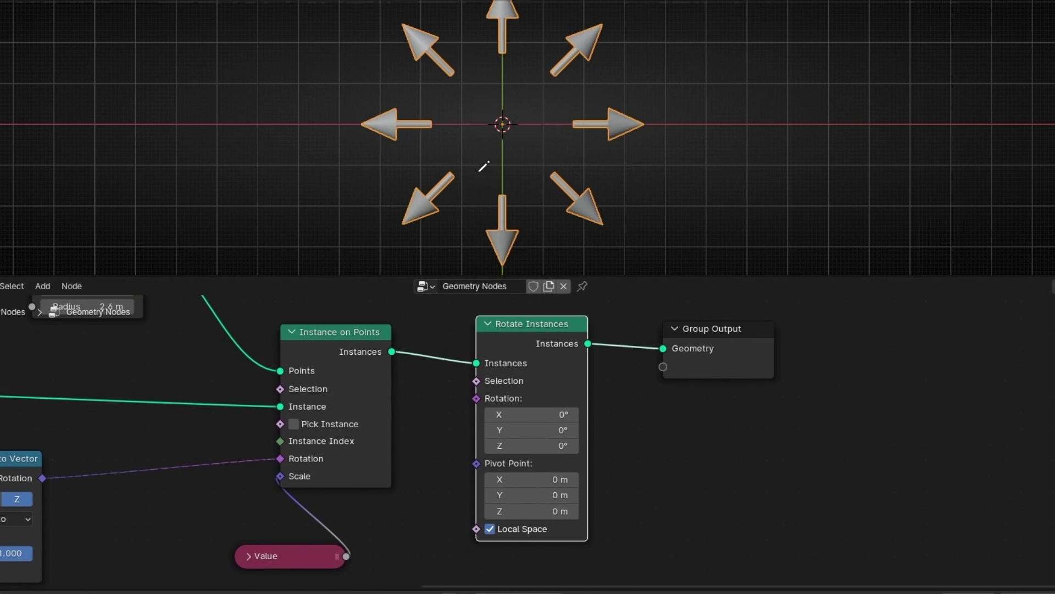
pyautogui.moveTo(521, 414); pyautogui.dragTo(613, 414)
pyautogui.click(514, 414)
pyautogui.write('180')
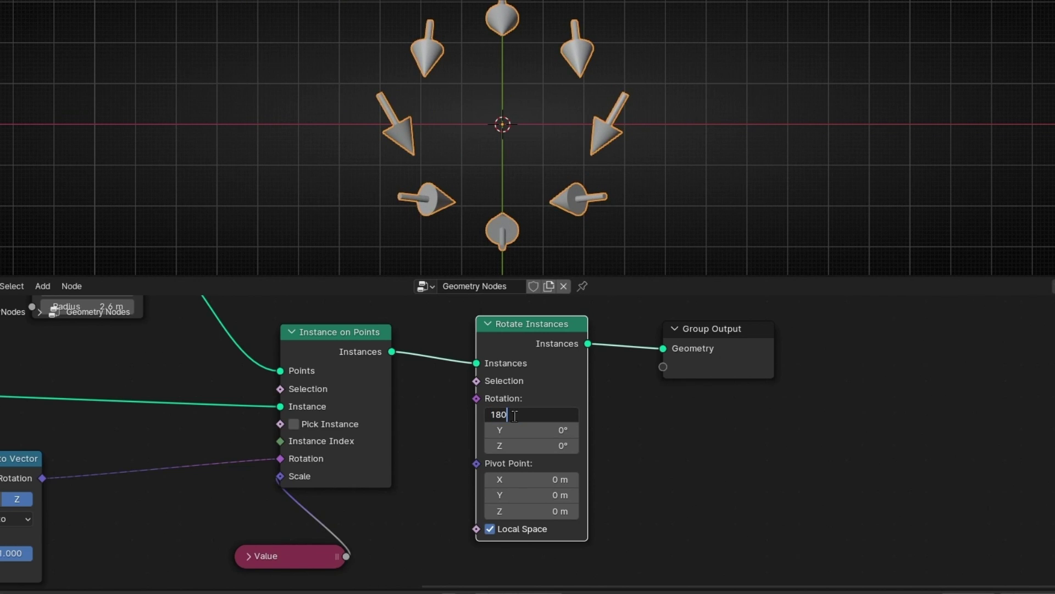
pyautogui.press('Return')
# Delete Rotate Instances while keeping its link, and insert an Invert Rotation node between Align Euler to Vector and Instance on Points
pyautogui.scroll(-2, 586, 345)
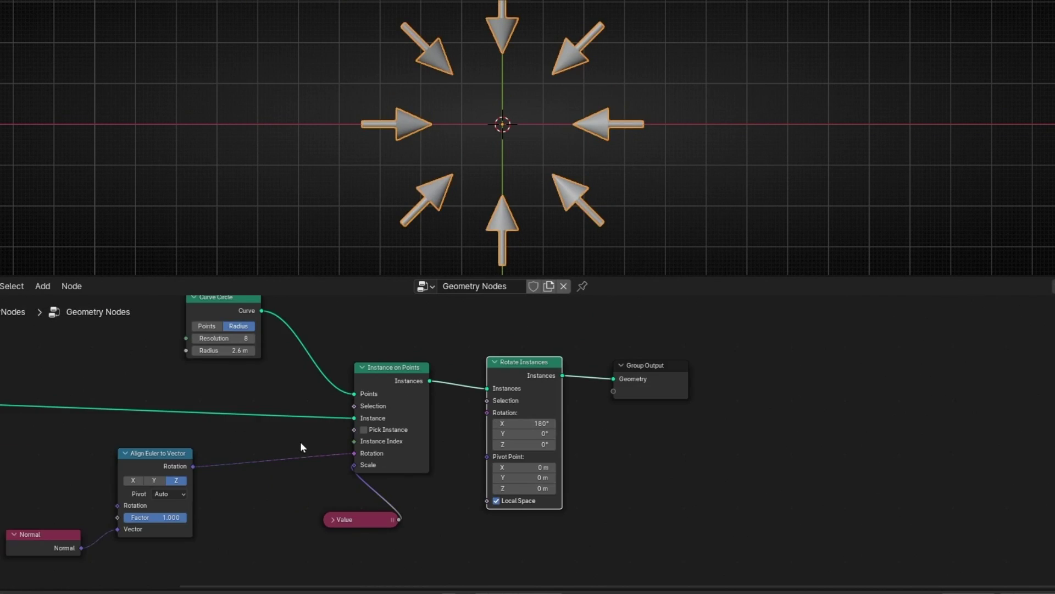
pyautogui.scroll(-2, 301, 444)
pyautogui.moveTo(301, 444); pyautogui.dragTo(432, 476, button='middle')
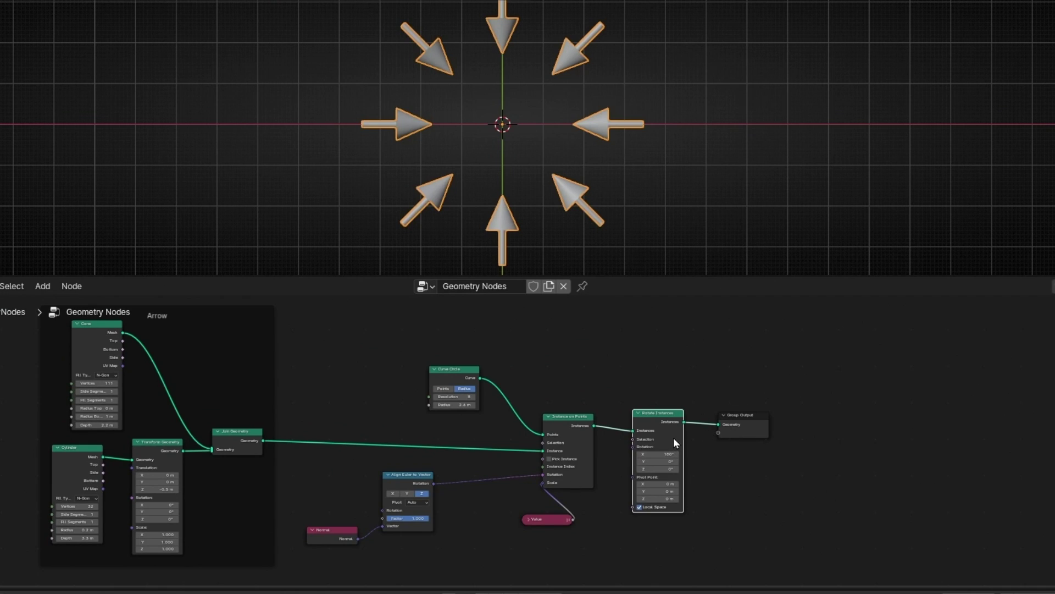
pyautogui.hotkey('ctrl', 'x')
pyautogui.hotkey('shift', 'a')
pyautogui.write('inver')
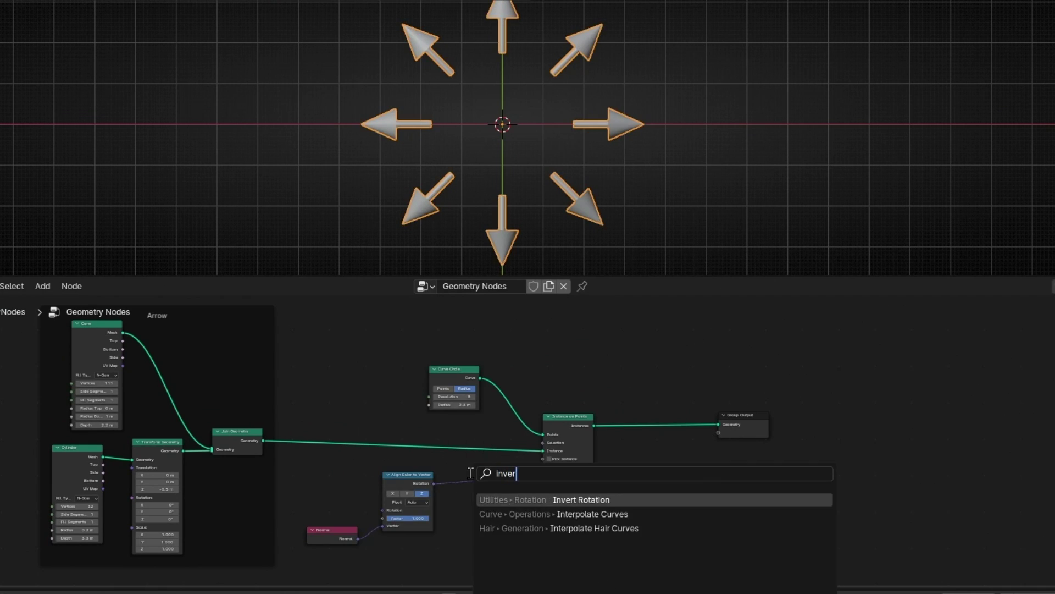
pyautogui.press('Return')
pyautogui.click(470, 473)
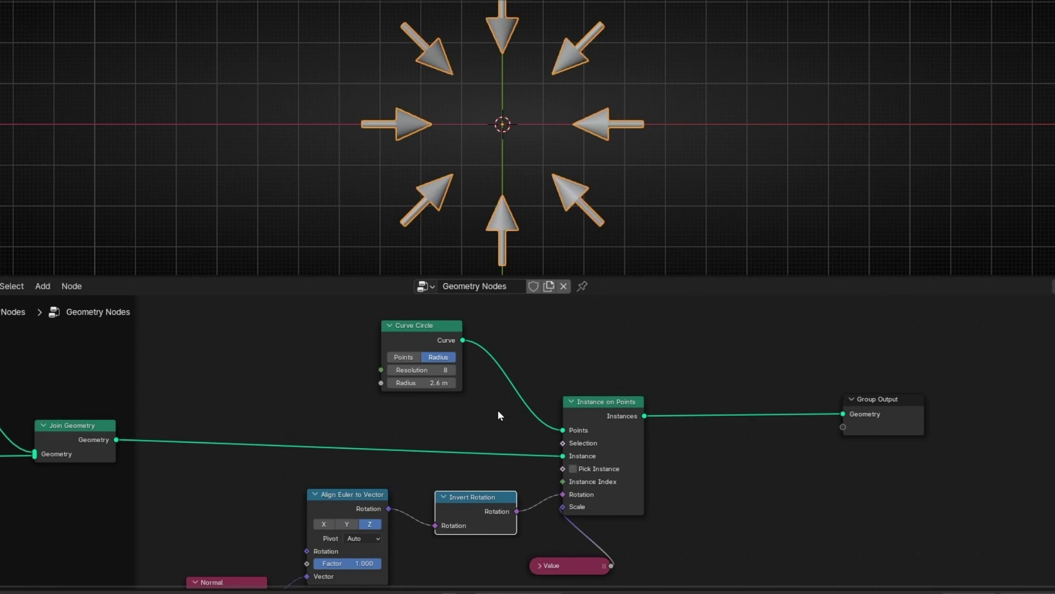
# Move the Curve Circle node farther away from Instance on Points to free space along its link
pyautogui.scroll(3, 496, 410)
pyautogui.moveTo(497, 409); pyautogui.dragTo(513, 438, button='middle')
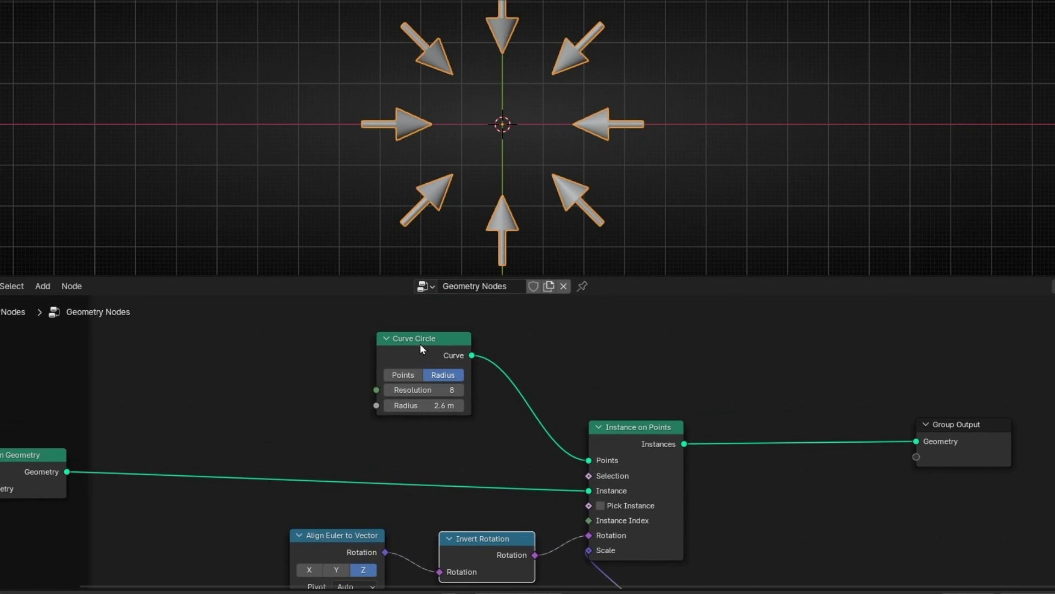
pyautogui.moveTo(420, 341); pyautogui.dragTo(306, 344)
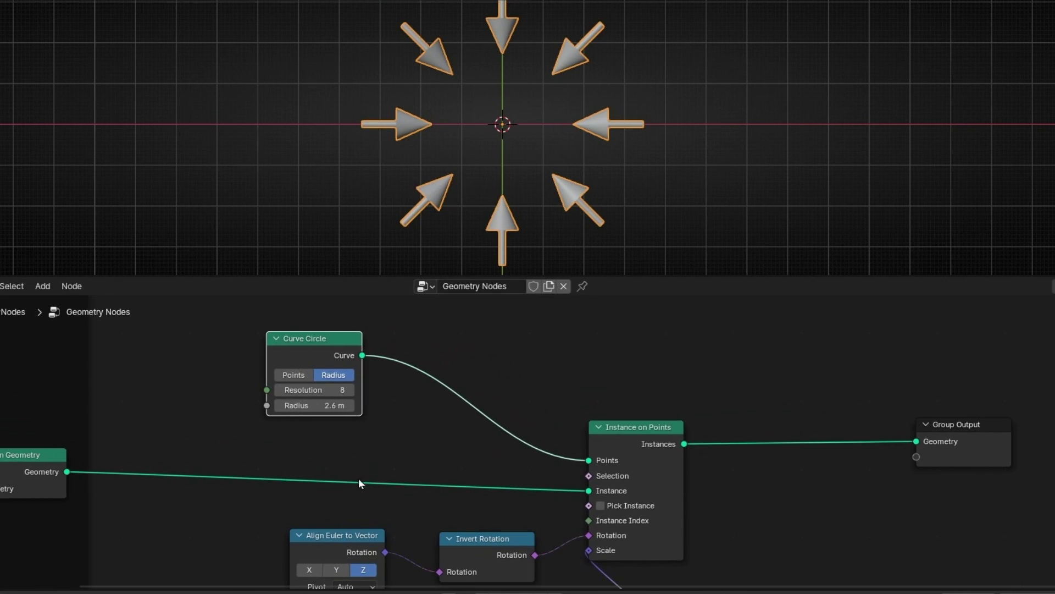
# Insert a Curve to Points node on the link between Curve Circle and Instance on Points
pyautogui.scroll(-2, 351, 479)
pyautogui.moveTo(338, 479); pyautogui.dragTo(434, 472, button='middle')
pyautogui.hotkey('shift', 'a')
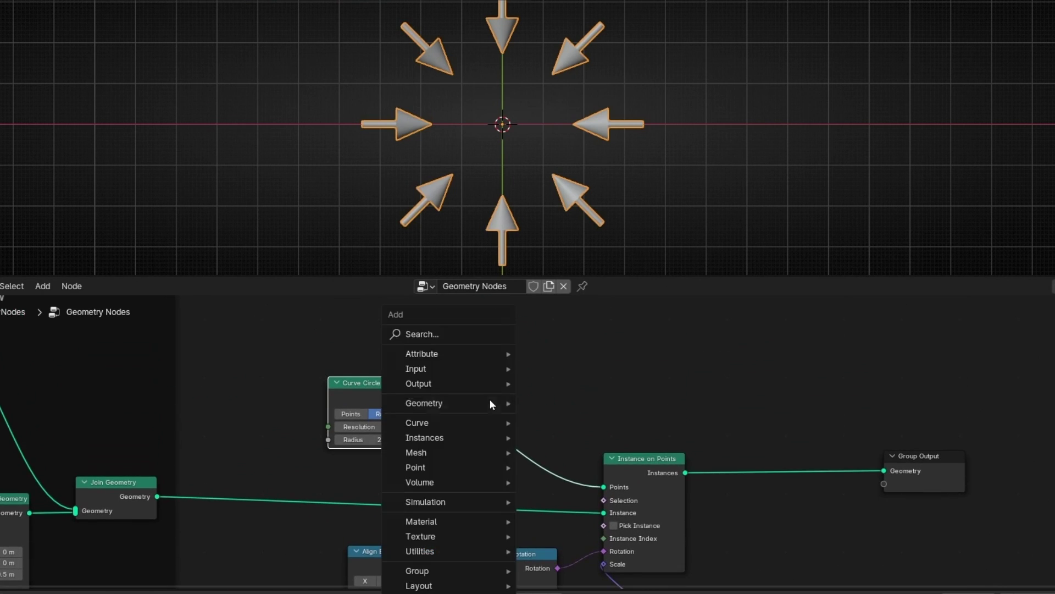
pyautogui.write('point')
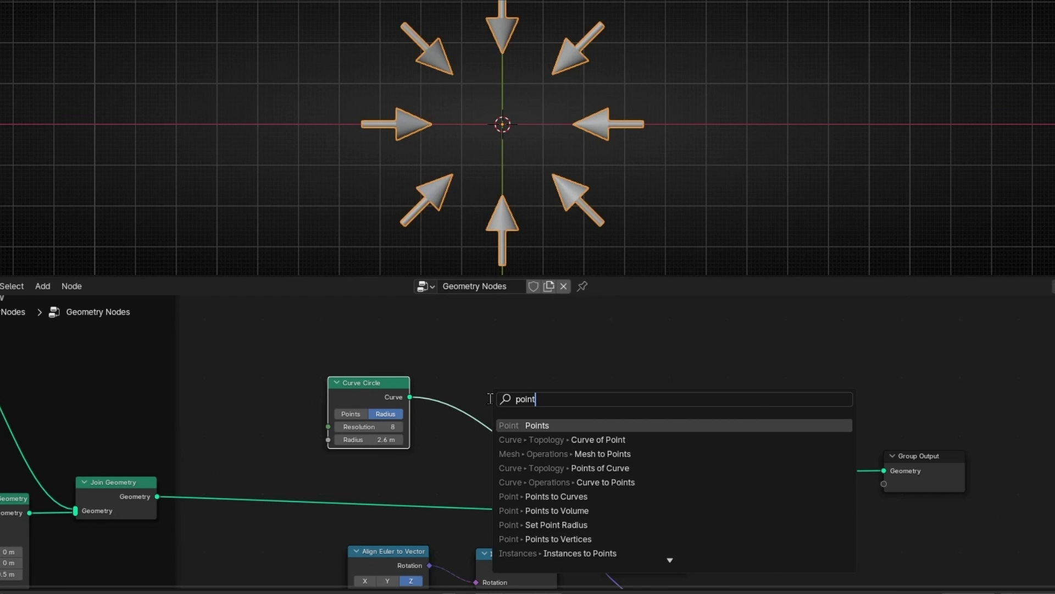
pyautogui.press('BackSpace')
pyautogui.press('BackSpace')
pyautogui.press('BackSpace')
pyautogui.press('BackSpace')
pyautogui.write('cur')
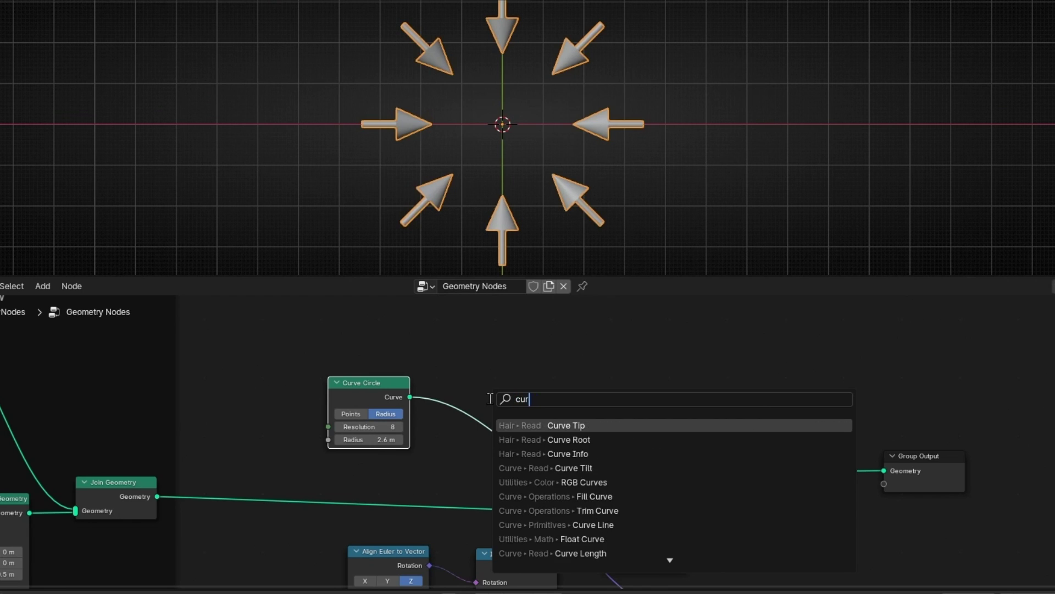
pyautogui.write('ve to p')
pyautogui.press('Return')
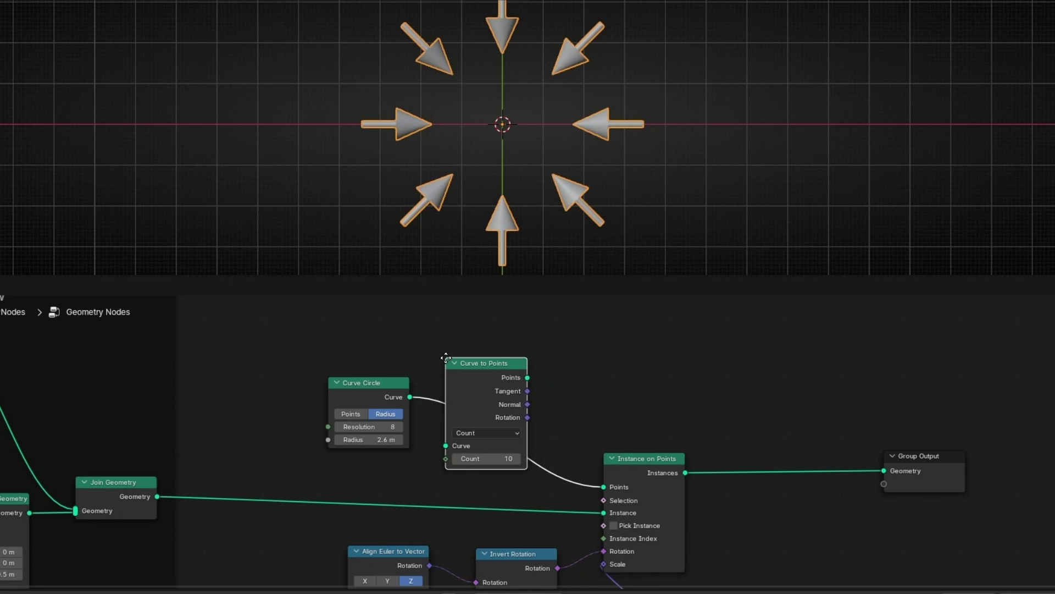
pyautogui.click(447, 363)
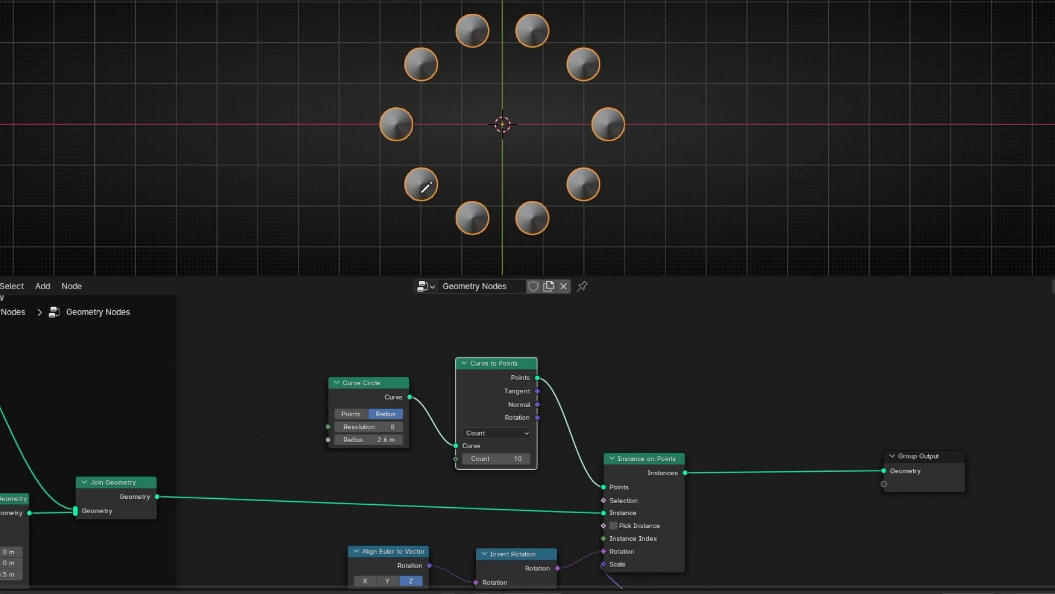
# Try a Curve Circle resolution of 3, set it to 87, and sketch and erase an annotation around the arrow ring
pyautogui.scroll(3, 443, 473)
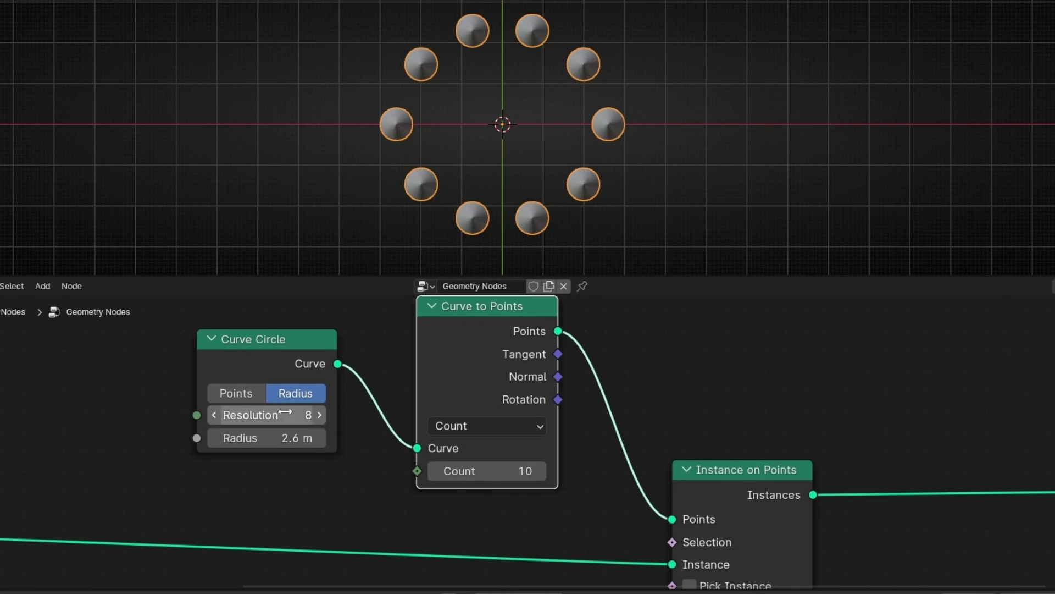
pyautogui.moveTo(285, 411); pyautogui.dragTo(253, 412)
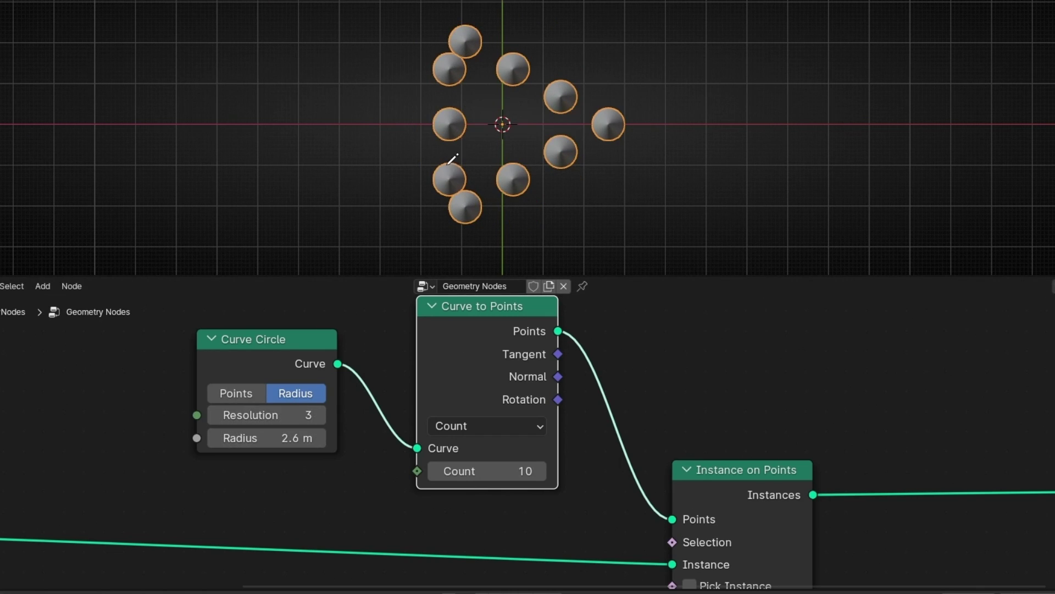
pyautogui.moveTo(269, 415); pyautogui.dragTo(352, 415)
pyautogui.moveTo(507, 25)
pyautogui.mouseDown()
pyautogui.moveTo(472, 26)
pyautogui.moveTo(571, 215)
pyautogui.moveTo(445, 1)
pyautogui.mouseUp()
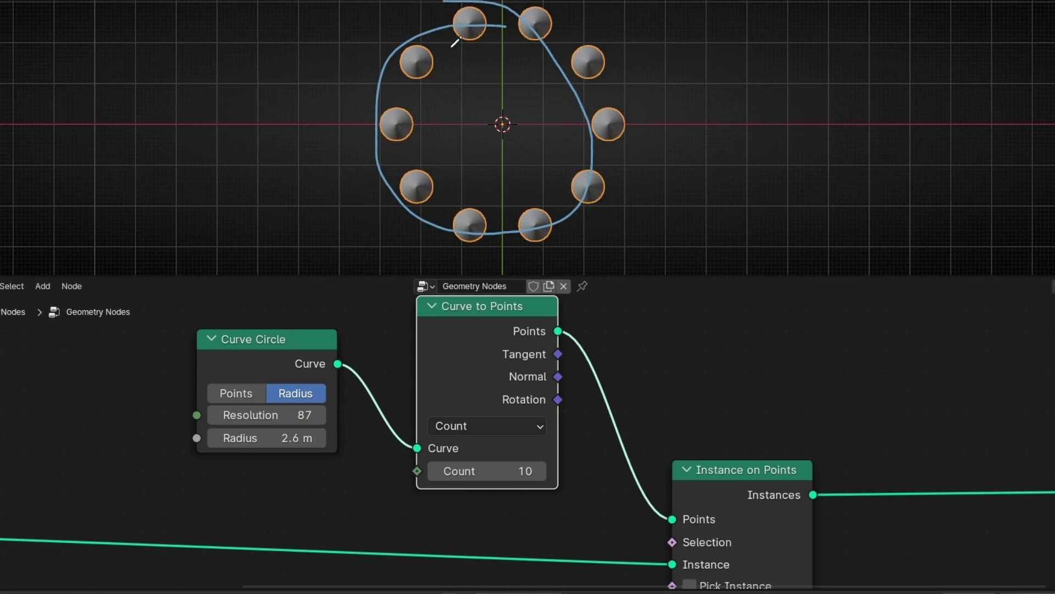
pyautogui.moveTo(483, 34)
pyautogui.mouseDown(button='right')
pyautogui.moveTo(582, 219)
pyautogui.moveTo(459, 195)
pyautogui.mouseUp(button='right')
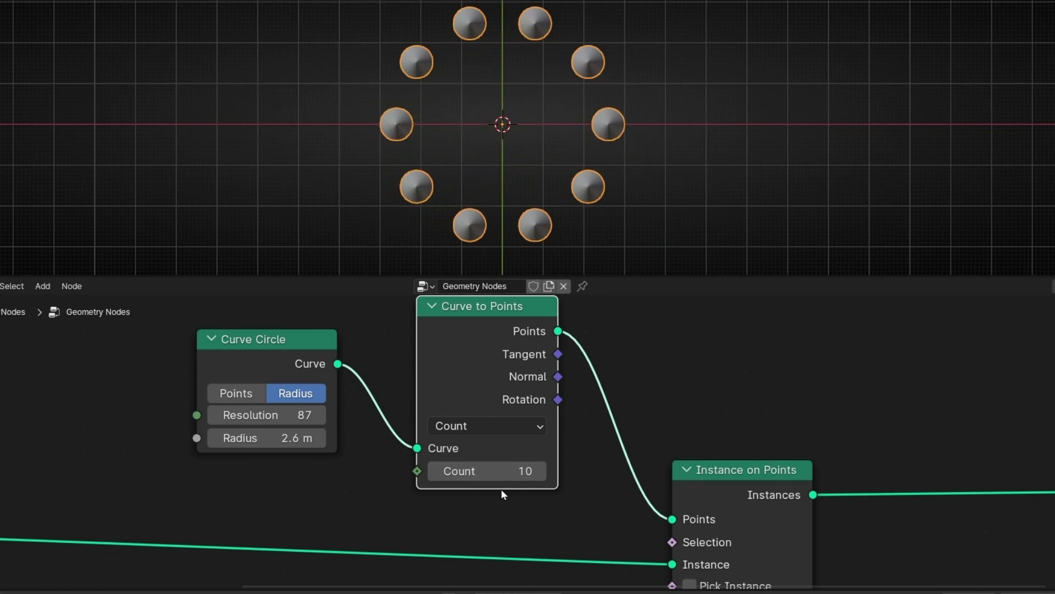
# Try different counts on the Curve to Points node and set the value to 8
pyautogui.moveTo(505, 495); pyautogui.dragTo(427, 501, button='middle')
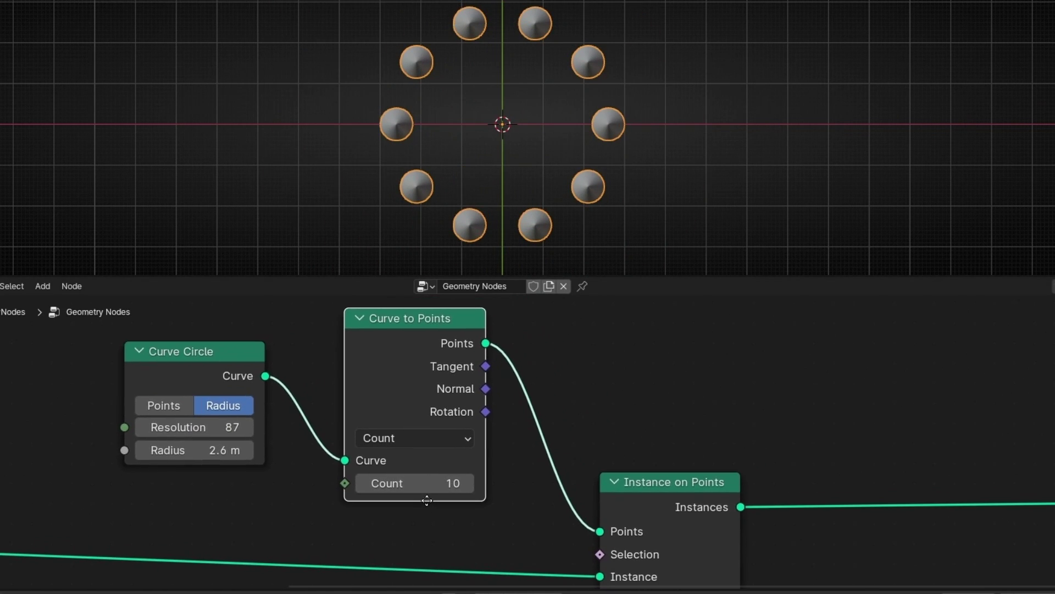
pyautogui.click(365, 484)
pyautogui.click(364, 484)
pyautogui.click(365, 485)
pyautogui.click(365, 485)
pyautogui.click(465, 485)
pyautogui.click(465, 485)
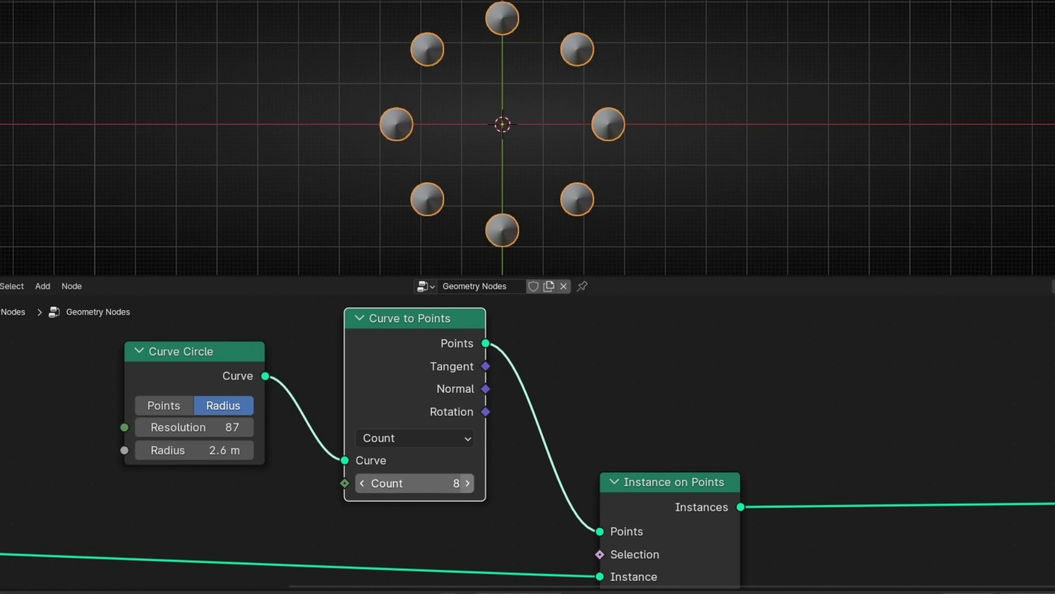
pyautogui.click(464, 486)
pyautogui.click(365, 483)
# Delete the Normal node that feeds the Vector input of Align Euler to Vector
pyautogui.moveTo(490, 503); pyautogui.dragTo(434, 474, button='middle')
pyautogui.moveTo(500, 469); pyautogui.dragTo(610, 557, button='middle')
pyautogui.moveTo(382, 379); pyautogui.dragTo(387, 554, button='middle')
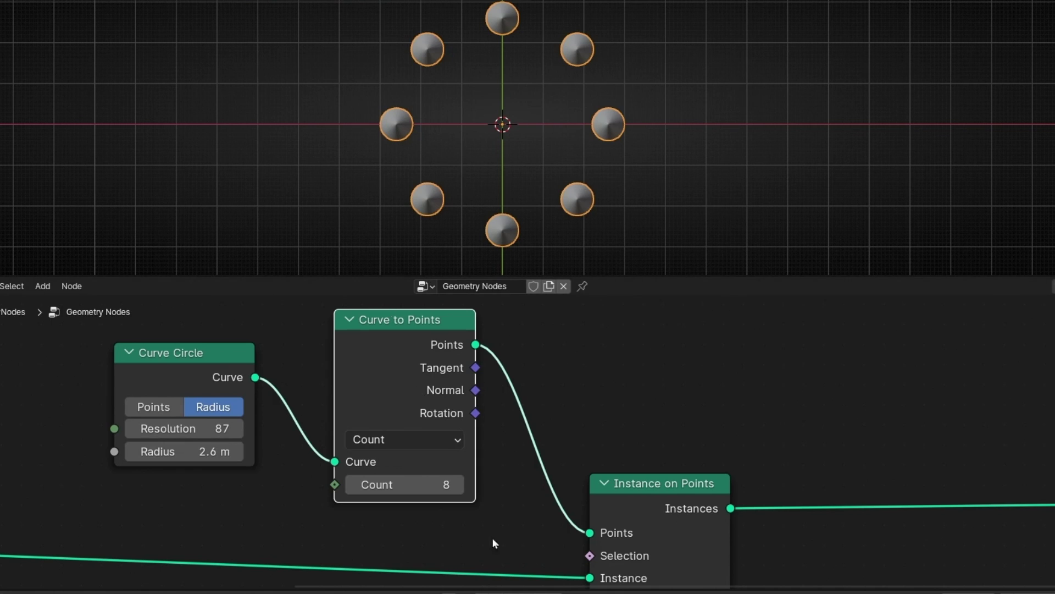
pyautogui.scroll(-2, 497, 558)
pyautogui.moveTo(497, 558); pyautogui.dragTo(579, 358, button='middle')
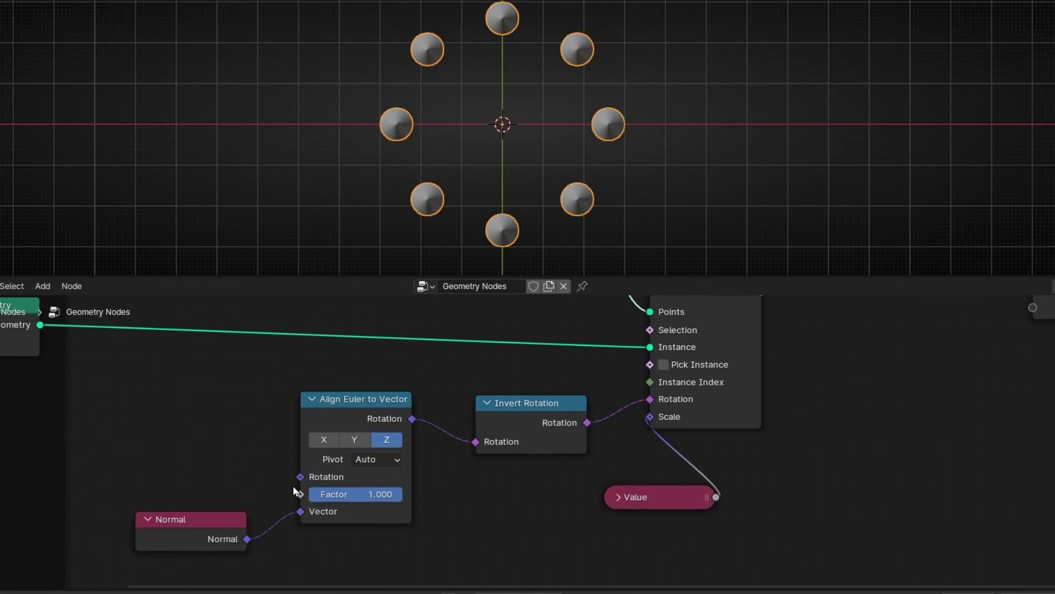
pyautogui.click(198, 525)
pyautogui.press('x')
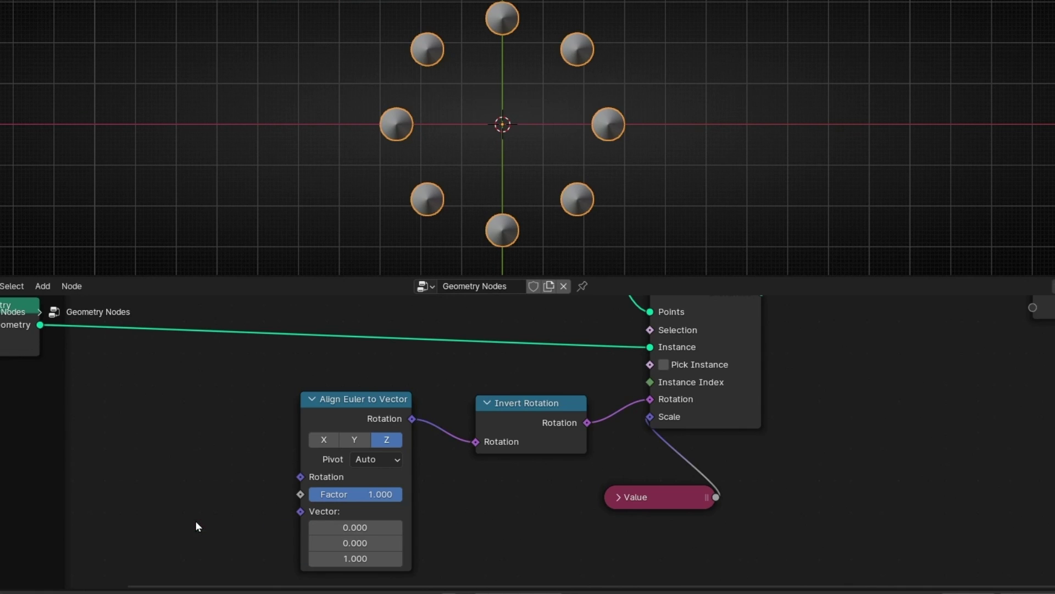
# Move Curve Circle and Curve to Points away from Instance on Points, and link Curve to Points' Normal output to Align Euler to Vector's Vector input
pyautogui.scroll(-3, 326, 393)
pyautogui.moveTo(327, 393); pyautogui.dragTo(363, 506, button='middle')
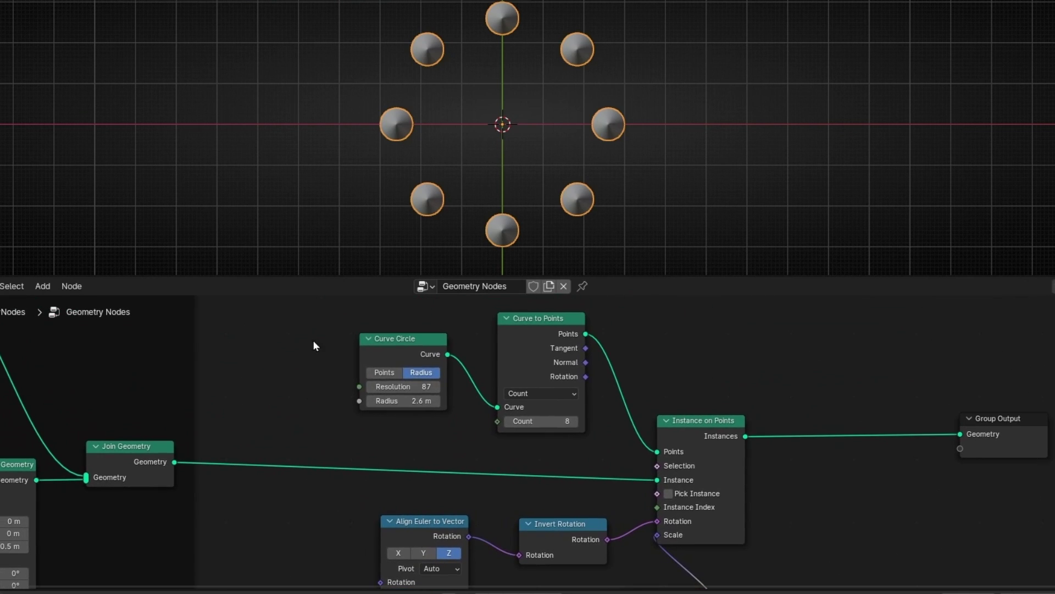
pyautogui.moveTo(313, 341); pyautogui.dragTo(558, 423)
pyautogui.press('g')
pyautogui.moveTo(456, 418); pyautogui.dragTo(422, 422)
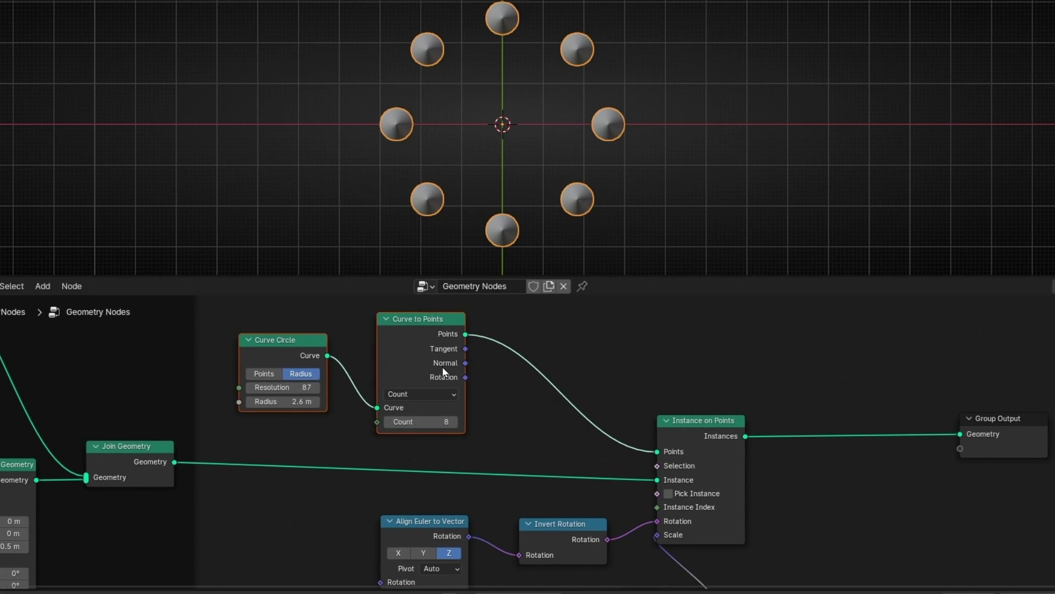
pyautogui.moveTo(477, 402); pyautogui.dragTo(417, 363, button='middle')
pyautogui.click(428, 370)
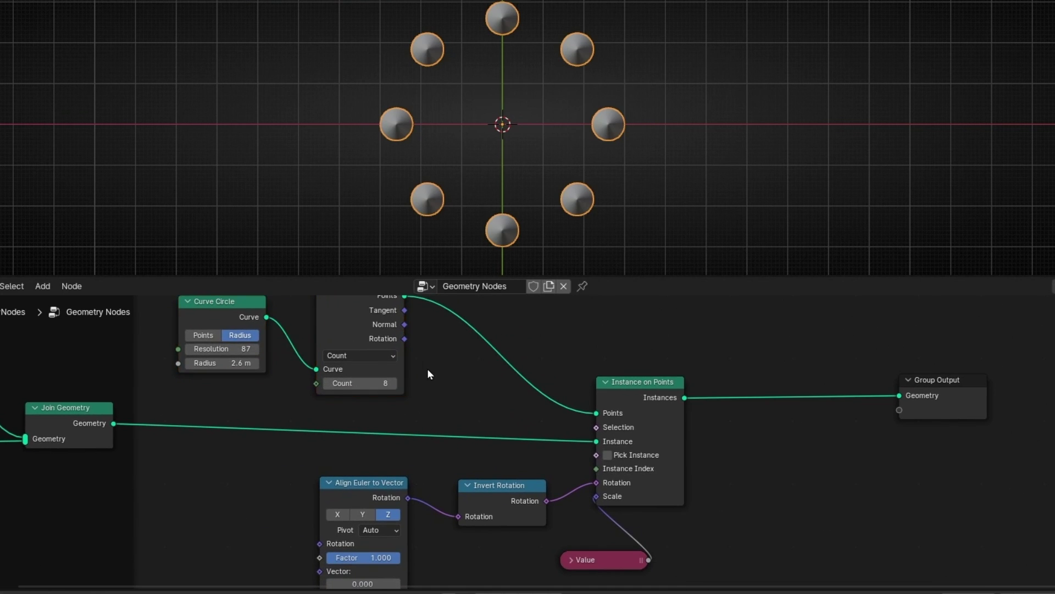
pyautogui.moveTo(405, 325); pyautogui.dragTo(314, 549)
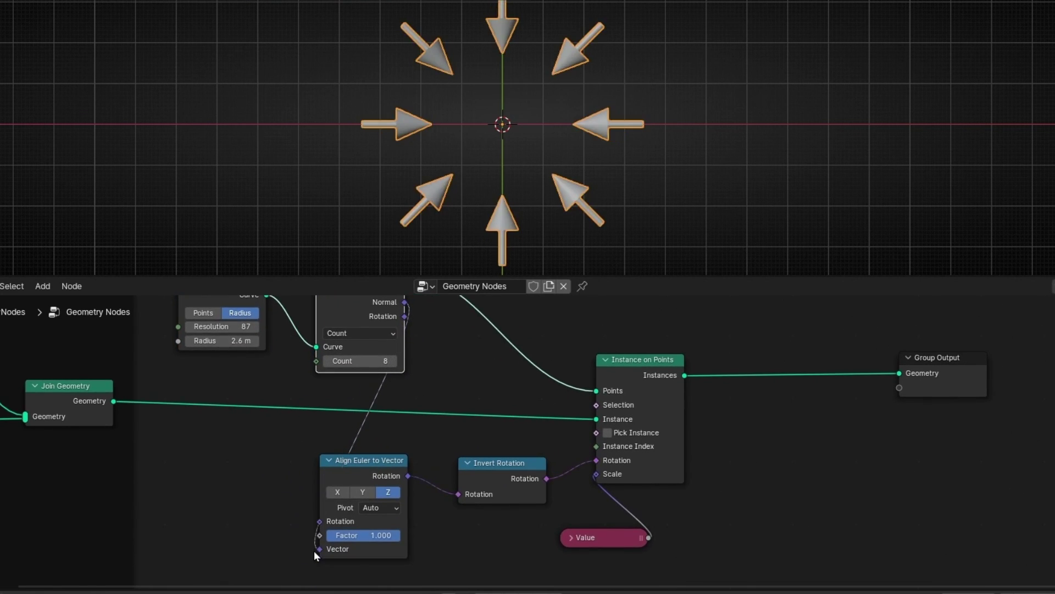
# Move the rotation nodes, Instance on Points and Value farther from Curve to Points, and reposition Group Output beside them
pyautogui.hotkey('ctrl', 'space')
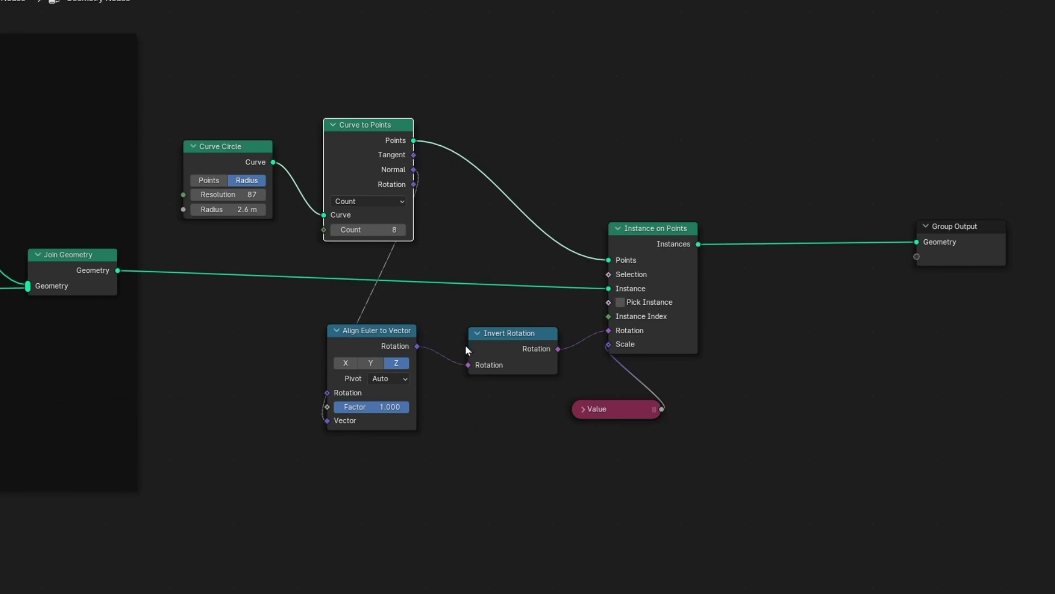
pyautogui.moveTo(199, 310); pyautogui.dragTo(688, 515)
pyautogui.moveTo(379, 353); pyautogui.dragTo(532, 327)
pyautogui.moveTo(956, 227); pyautogui.dragTo(949, 206)
pyautogui.hotkey('ctrl', 'space')
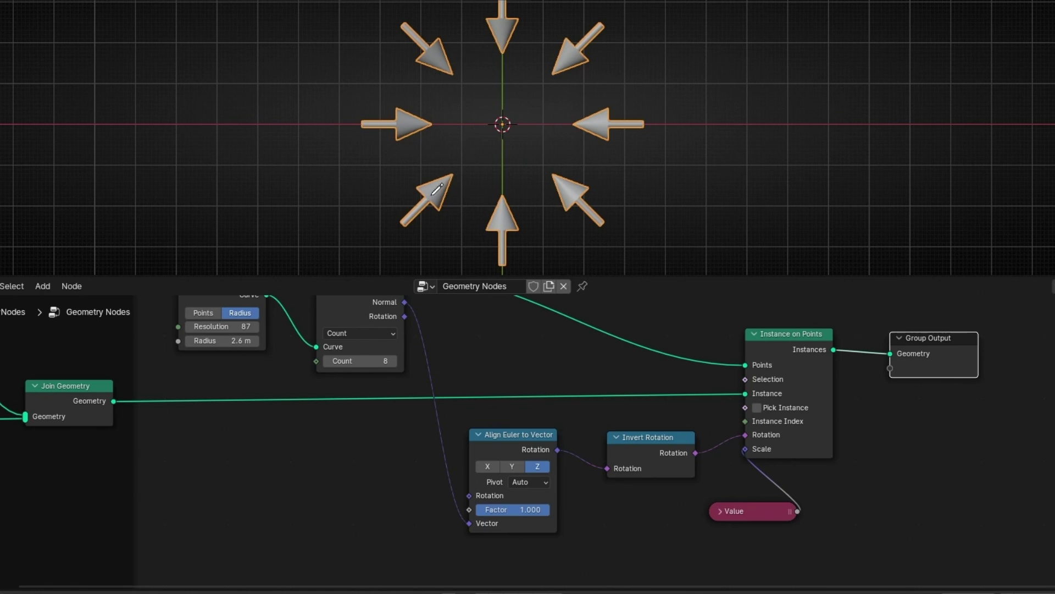
pyautogui.moveTo(431, 189)
pyautogui.mouseDown()
pyautogui.moveTo(426, 115)
pyautogui.moveTo(561, 28)
pyautogui.moveTo(547, 198)
pyautogui.moveTo(423, 150)
pyautogui.moveTo(425, 137)
pyautogui.mouseUp()
pyautogui.moveTo(530, 57)
pyautogui.mouseDown(button='right')
pyautogui.moveTo(545, 85)
pyautogui.moveTo(528, 132)
pyautogui.mouseUp(button='right')
# Replace the Normal link into Align Euler to Vector's Vector input with the Tangent output of Curve to Points
pyautogui.moveTo(425, 343); pyautogui.dragTo(431, 387, button='middle')
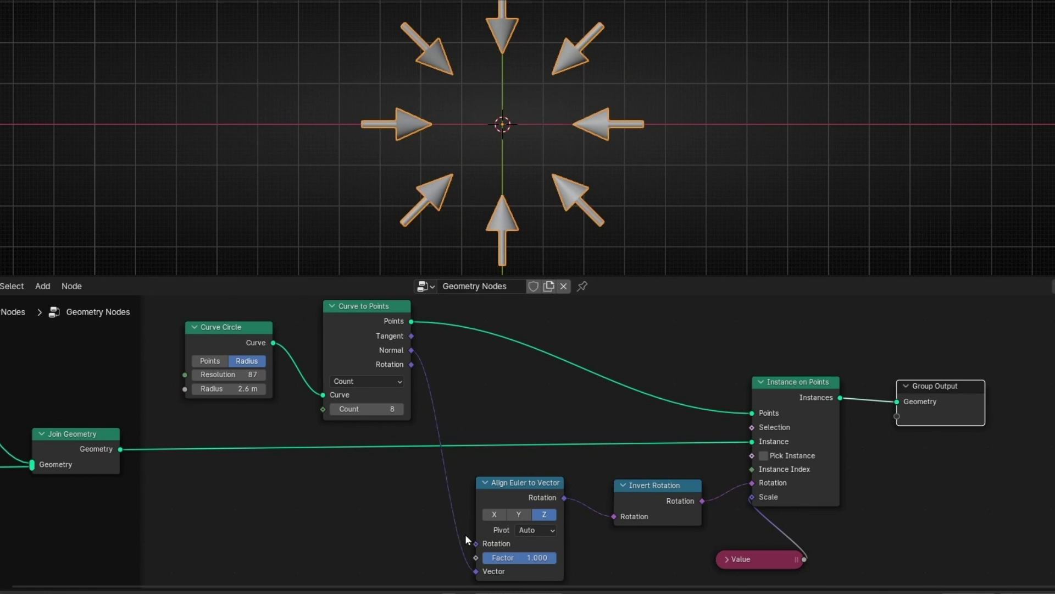
pyautogui.moveTo(476, 571); pyautogui.dragTo(423, 406)
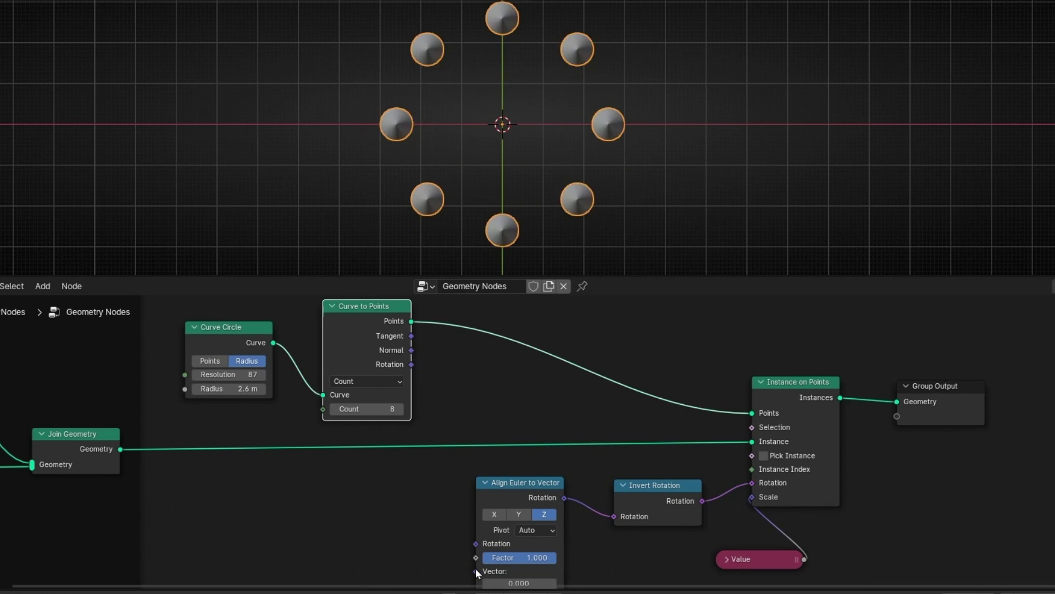
pyautogui.moveTo(476, 571); pyautogui.dragTo(412, 336)
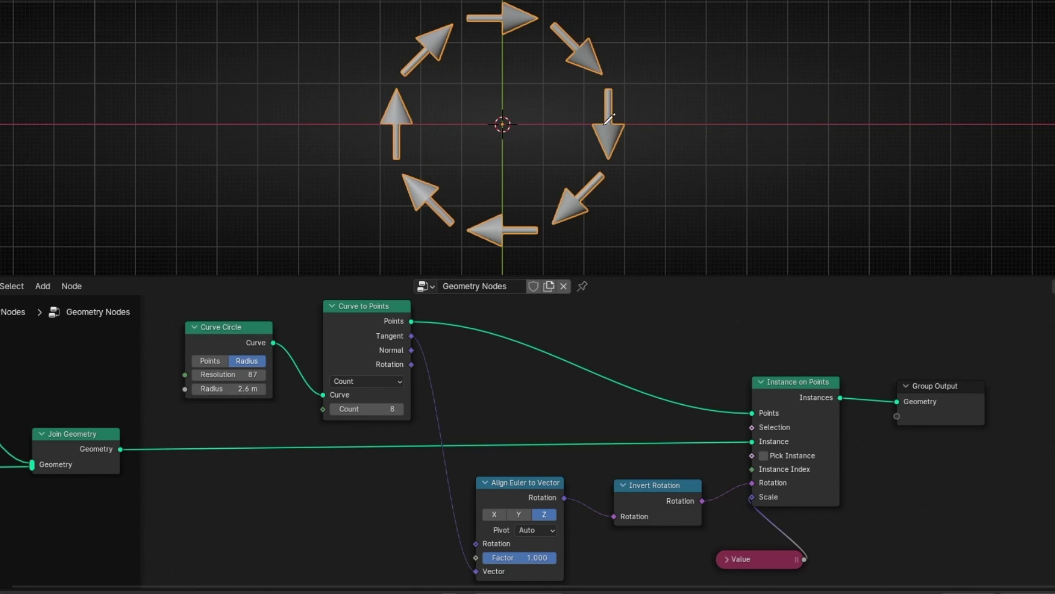
# Try deleting Invert Rotation while keeping its link, and undo back to the Normal link into Align Euler to Vector
pyautogui.click(654, 502)
pyautogui.hotkey('ctrl', 'x')
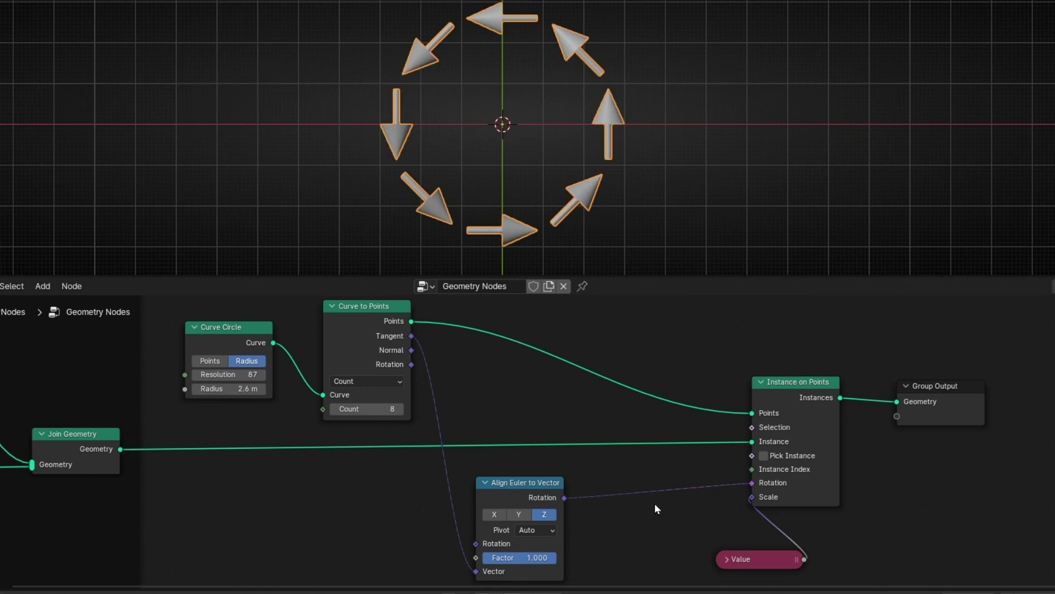
pyautogui.hotkey('ctrl', 'z')
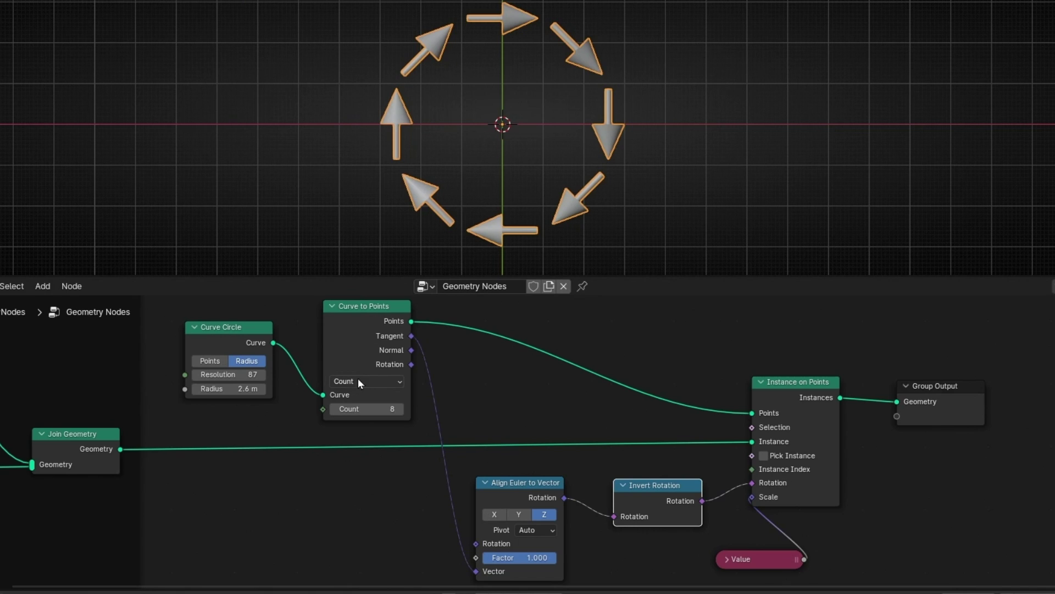
pyautogui.hotkey('ctrl', 'z')
pyautogui.hotkey('ctrl', 'z')
pyautogui.hotkey('ctrl', 'z')
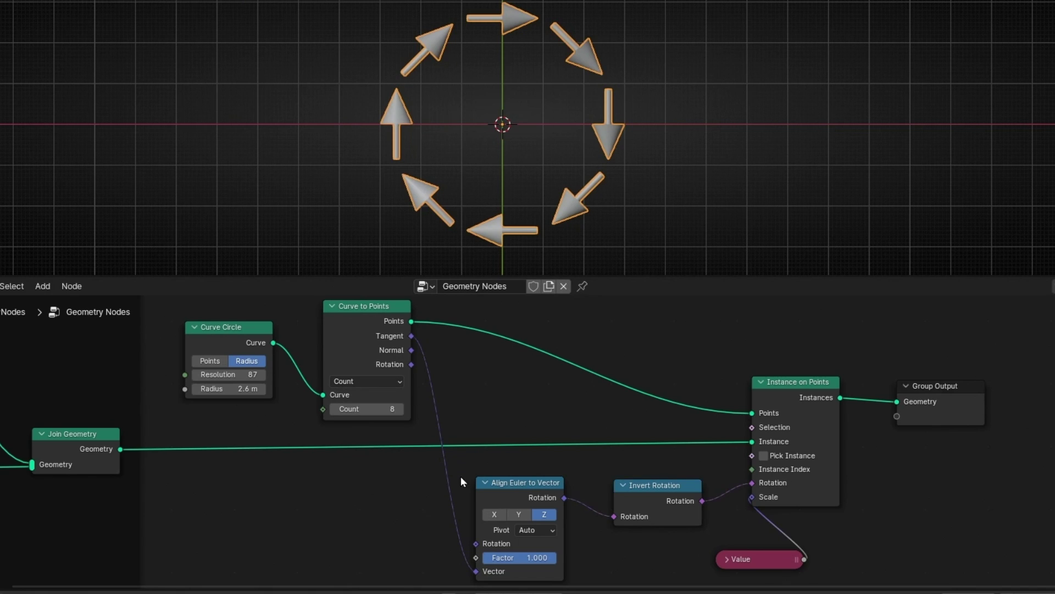
pyautogui.hotkey('ctrl', 'z')
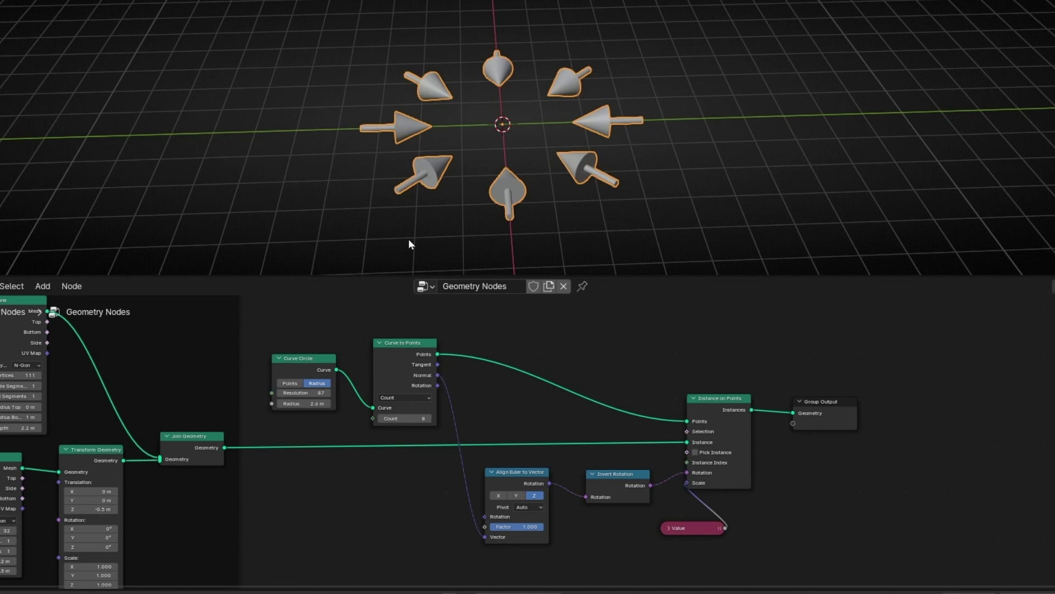
# Delete the Curve Circle node and add an Ico Sphere node in its place
pyautogui.scroll(3, 435, 383)
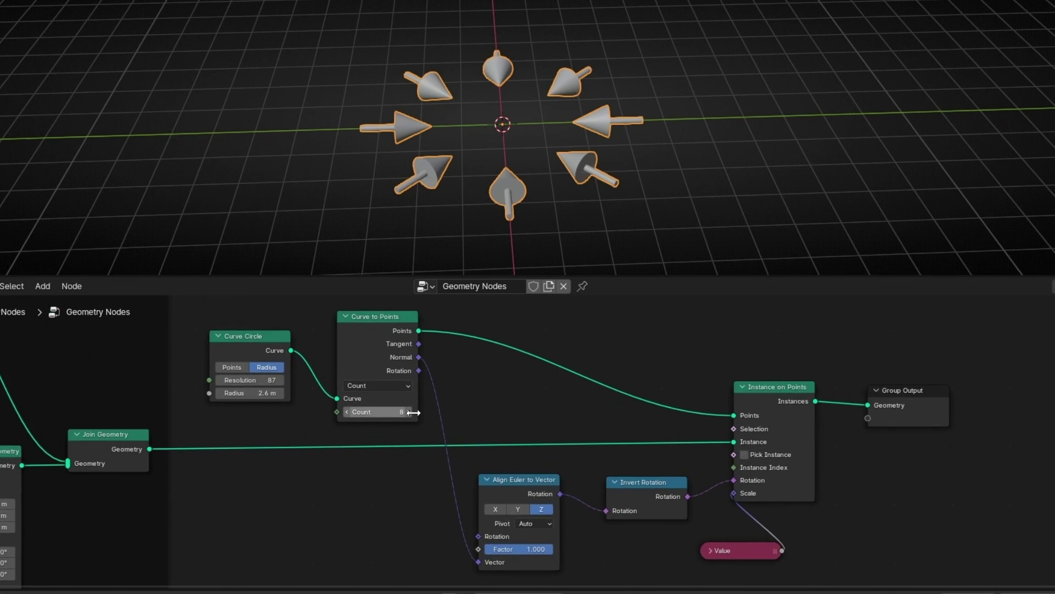
pyautogui.moveTo(371, 407); pyautogui.dragTo(486, 466, button='middle')
pyautogui.click(259, 375)
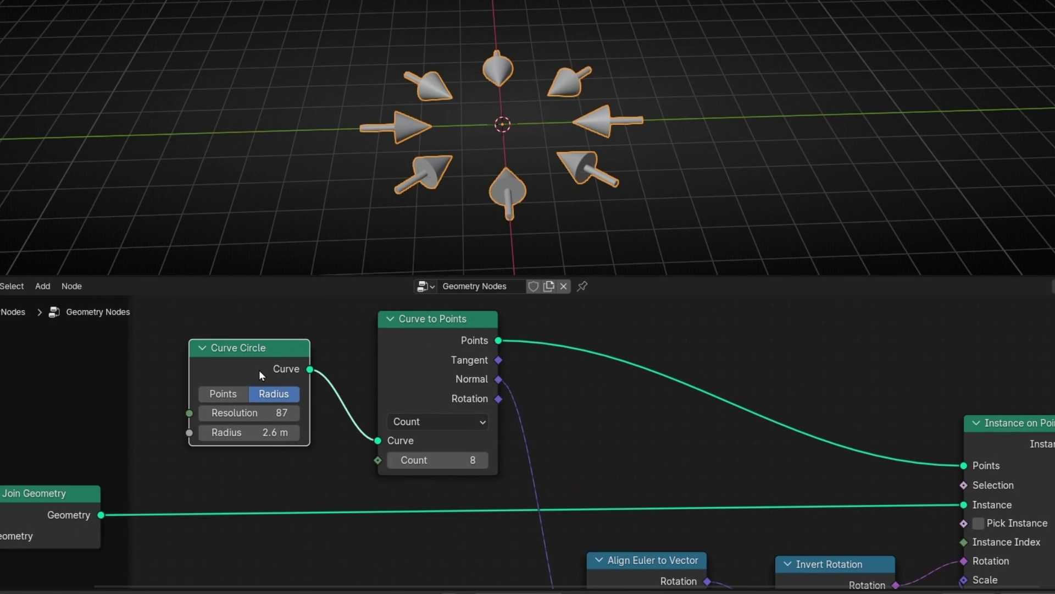
pyautogui.press('x')
pyautogui.hotkey('shift', 'a')
pyautogui.write('ico')
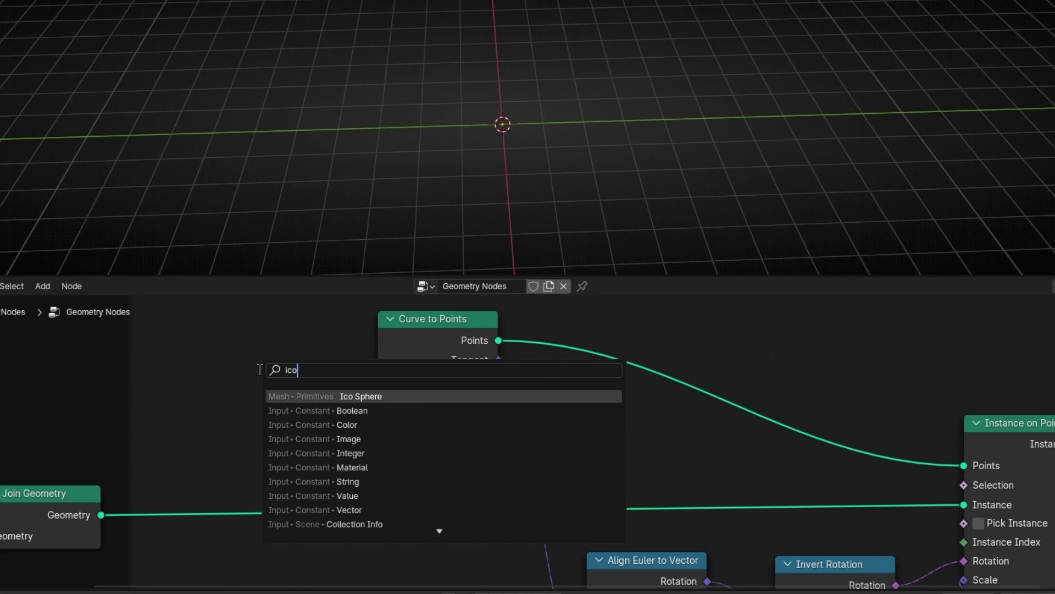
pyautogui.press('Return')
pyautogui.click(224, 346)
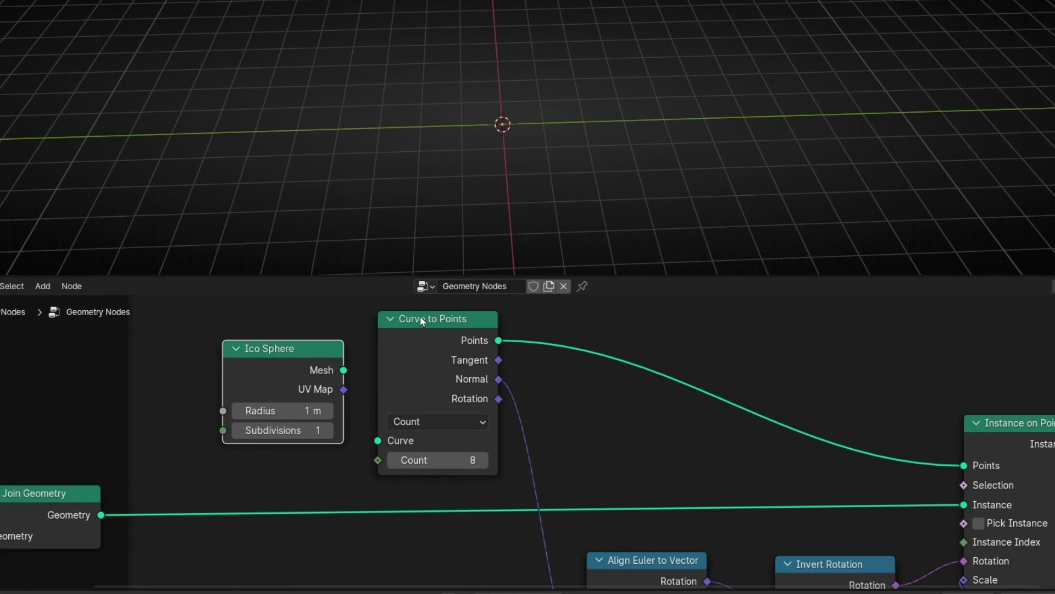
# Delete the Curve to Points node and link the Ico Sphere's Mesh output to the Points input of Instance on Points
pyautogui.click(422, 370)
pyautogui.press('x')
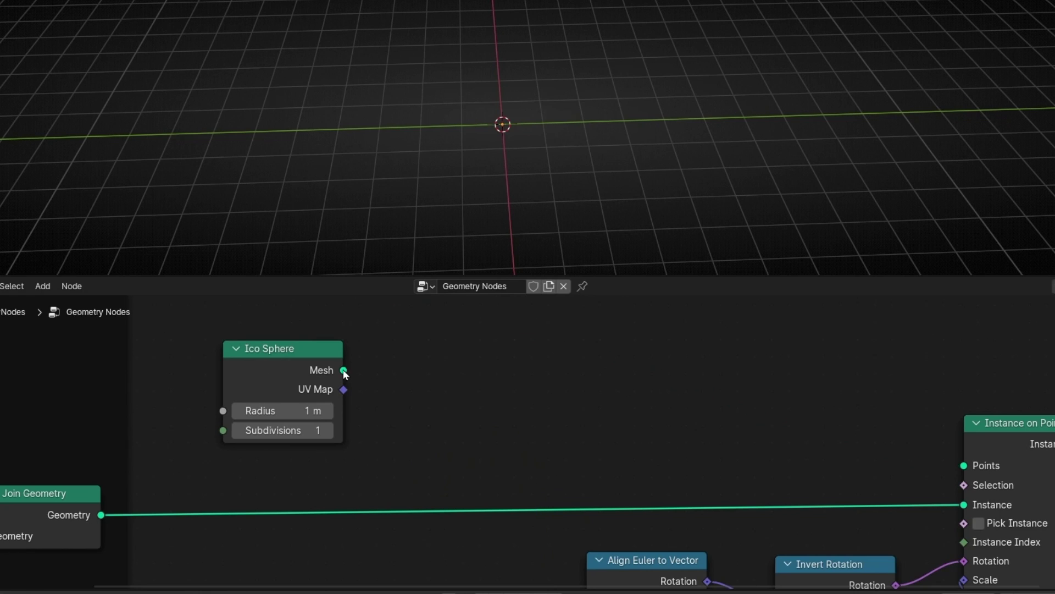
pyautogui.moveTo(344, 370); pyautogui.dragTo(964, 465)
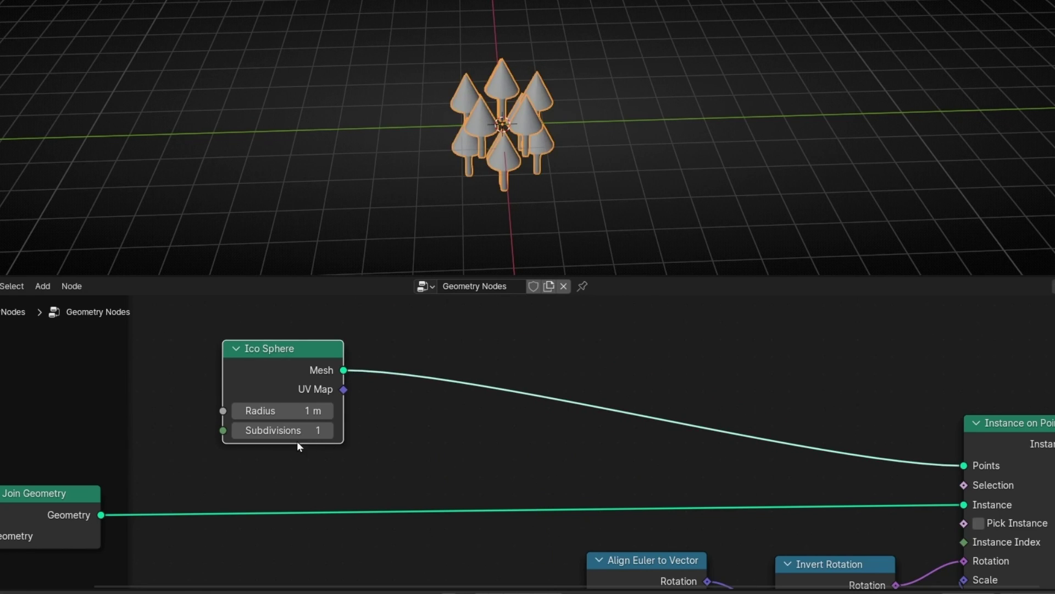
# Set the Ico Sphere's radius to 4.4 m and its subdivisions to 3
pyautogui.moveTo(296, 411); pyautogui.dragTo(330, 412)
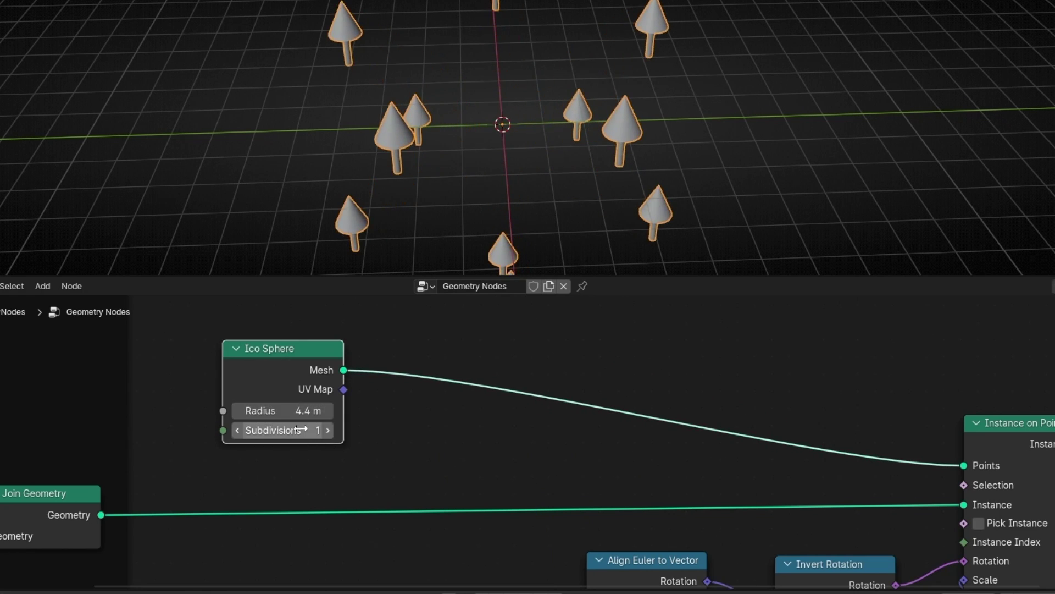
pyautogui.click(329, 431)
pyautogui.click(328, 430)
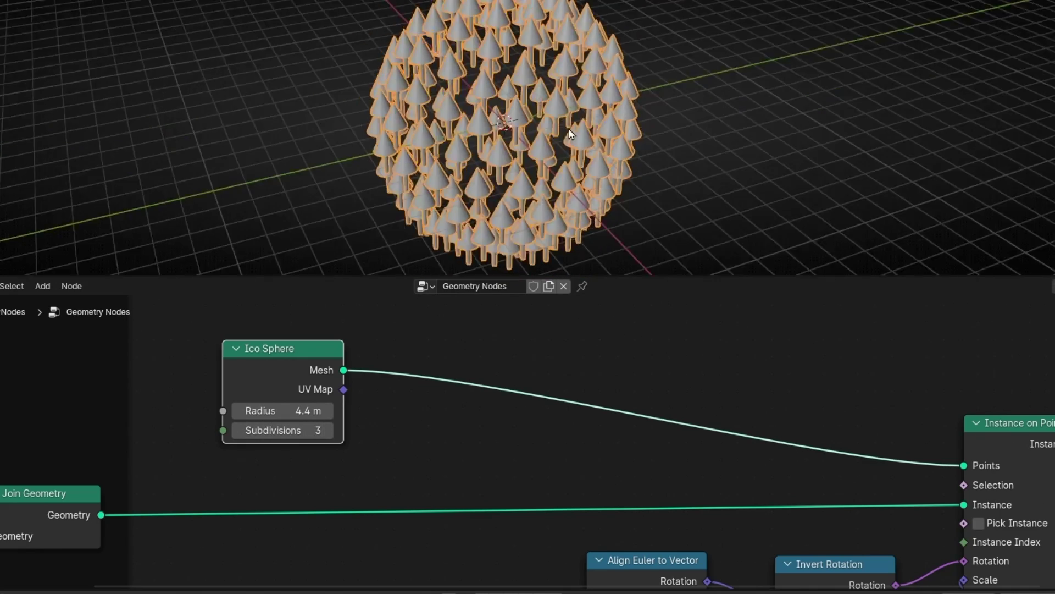
# Add a Normal node linked into the Vector input of Align Euler to Vector
pyautogui.moveTo(571, 135); pyautogui.dragTo(504, 86, button='middle')
pyautogui.scroll(-3, 562, 407)
pyautogui.moveTo(562, 408); pyautogui.dragTo(471, 360, button='middle')
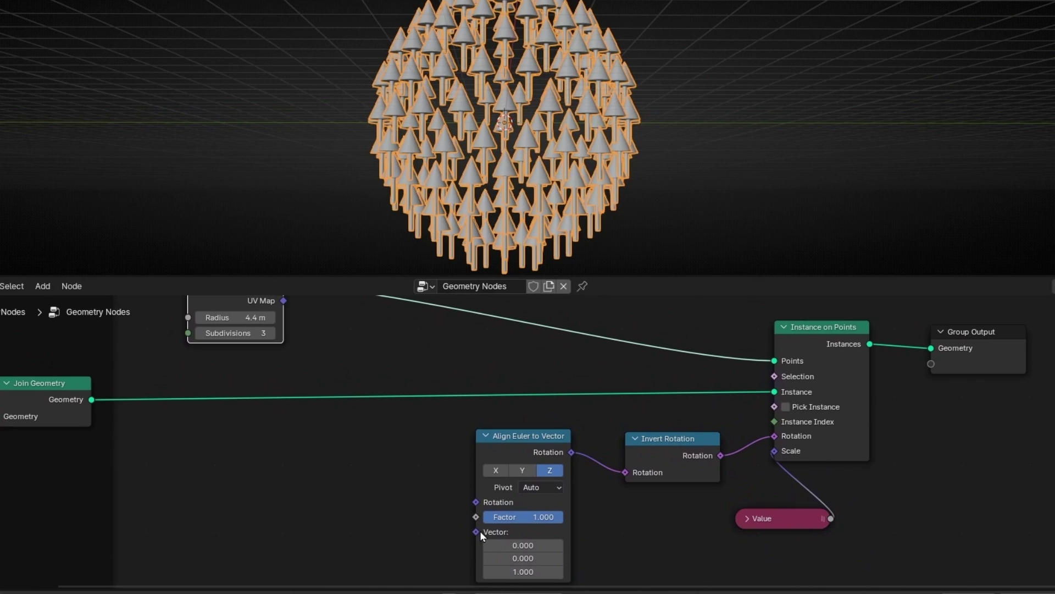
pyautogui.click(468, 529)
pyautogui.moveTo(476, 530); pyautogui.dragTo(383, 478)
pyautogui.write('n')
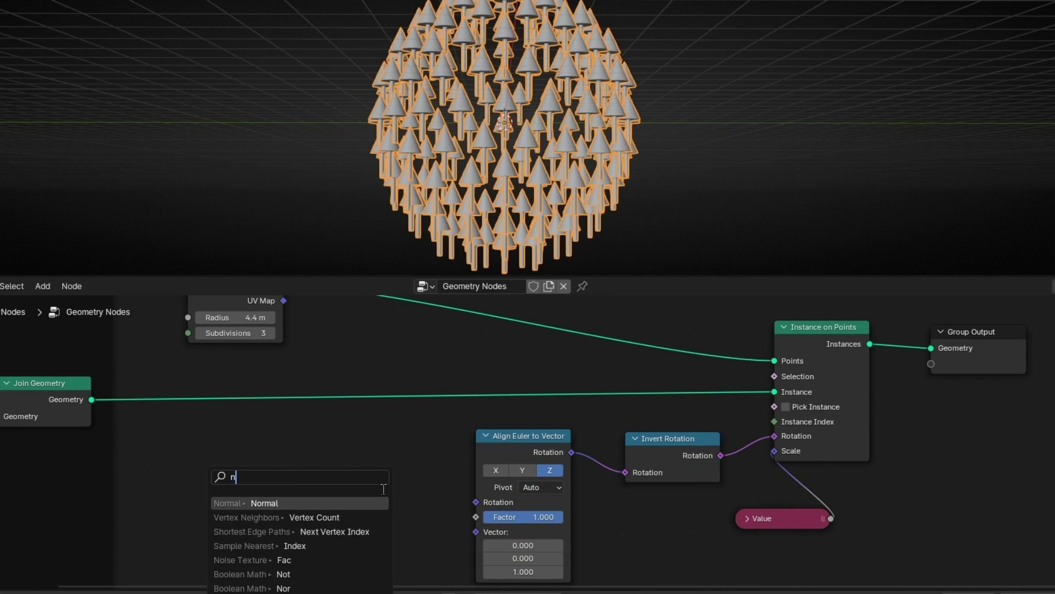
pyautogui.write('ormal')
pyautogui.press('Return')
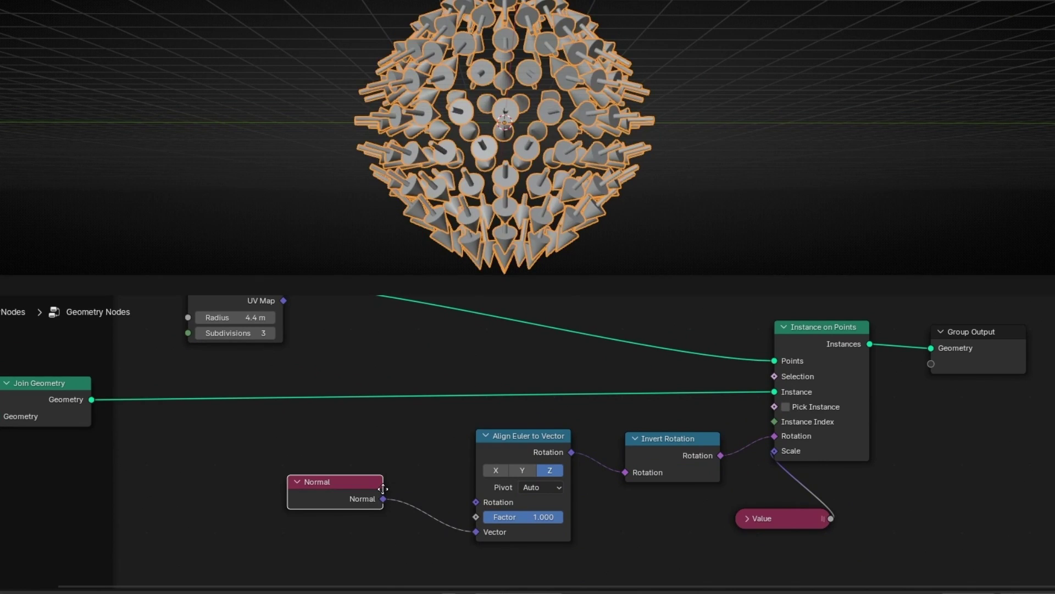
pyautogui.click(383, 488)
# Delete the Invert Rotation node while keeping its link, comparing the arrows with and without it through undo and redo
pyautogui.moveTo(464, 181); pyautogui.dragTo(649, 247, button='middle')
pyautogui.moveTo(628, 412); pyautogui.dragTo(372, 397, button='middle')
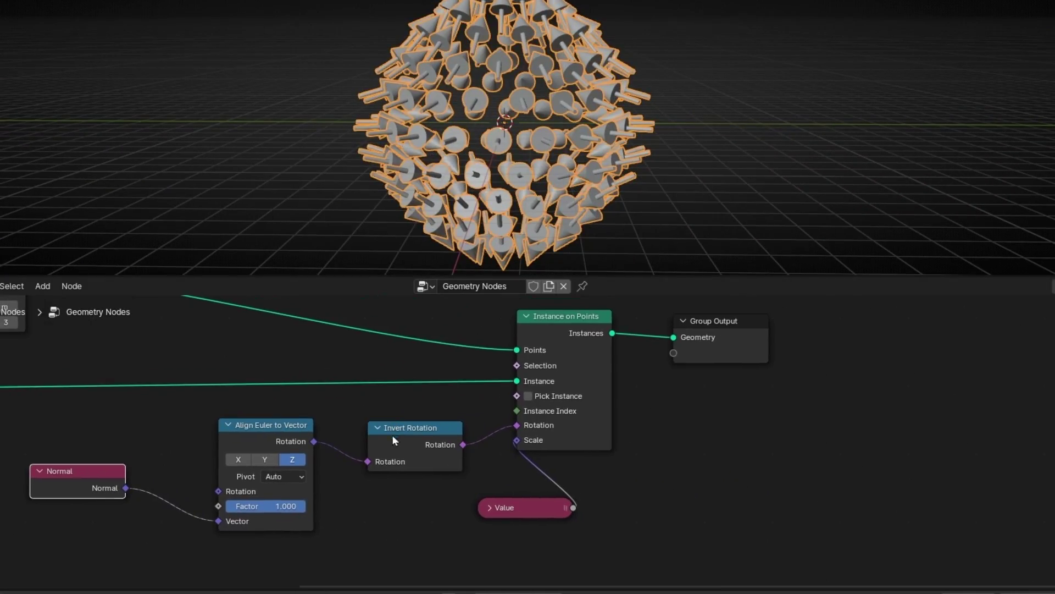
pyautogui.click(400, 444)
pyautogui.hotkey('ctrl', 'x')
pyautogui.moveTo(411, 231); pyautogui.dragTo(632, 143, button='middle')
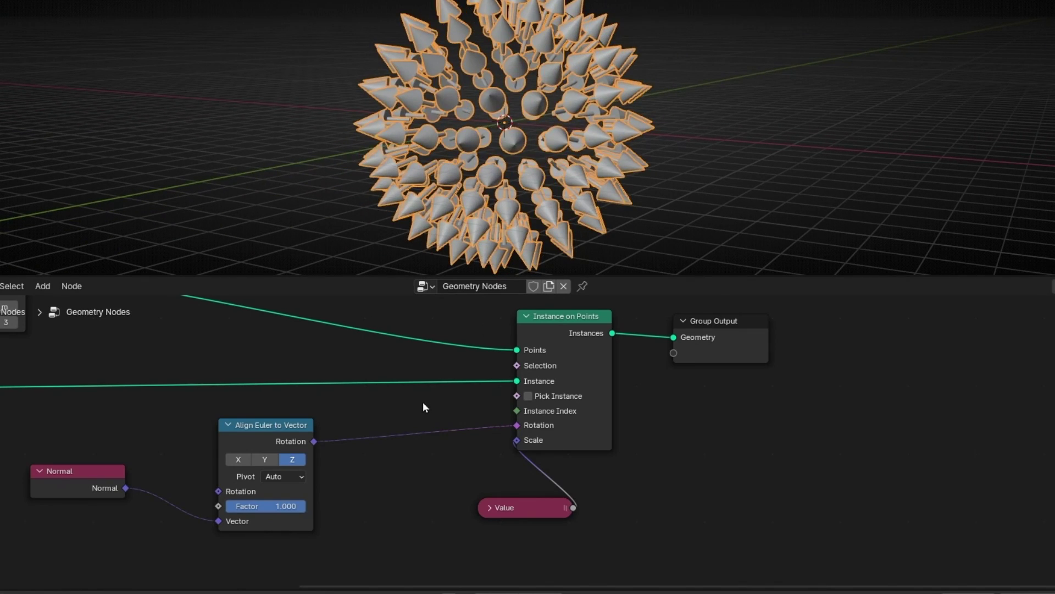
pyautogui.hotkey('ctrl', 'z')
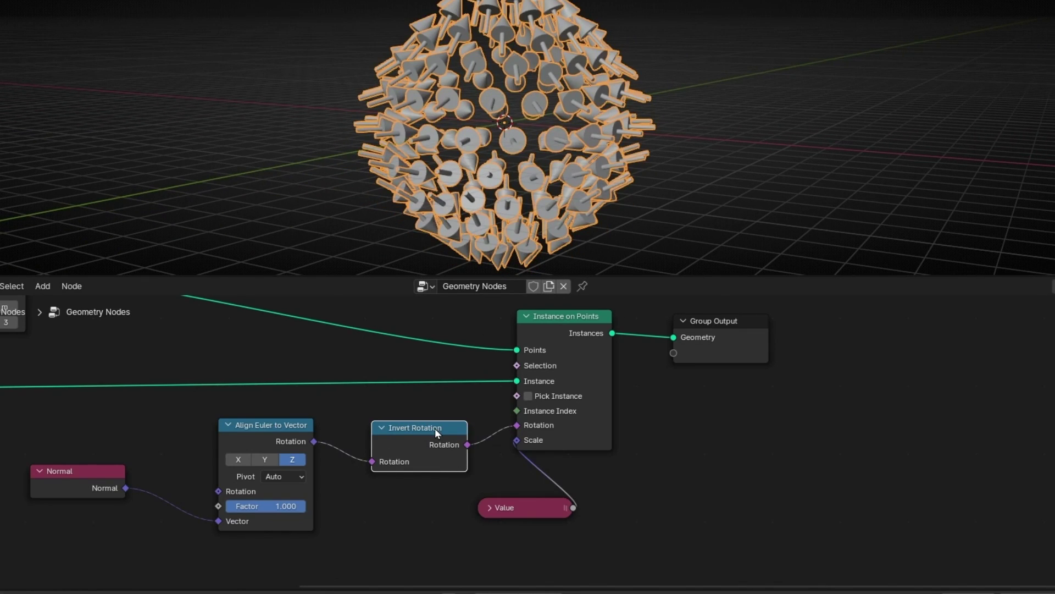
pyautogui.hotkey('ctrl', 'shift', 'z')
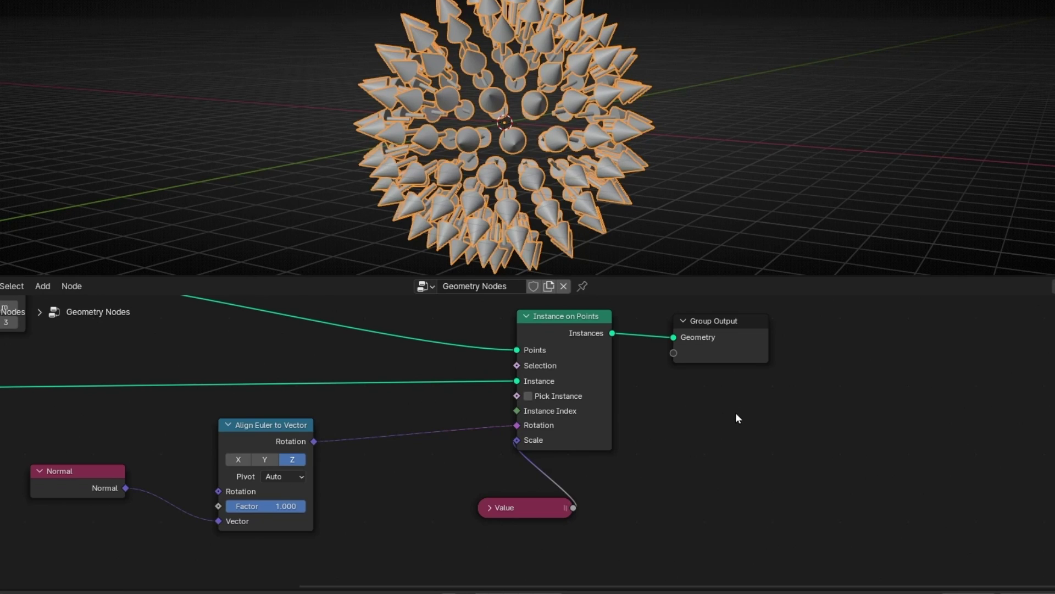
# Make room before the Group Output and insert a Rotate Instances node on the link coming from Instance on Points
pyautogui.moveTo(737, 412); pyautogui.dragTo(522, 449, button='middle')
pyautogui.moveTo(522, 386); pyautogui.dragTo(692, 385)
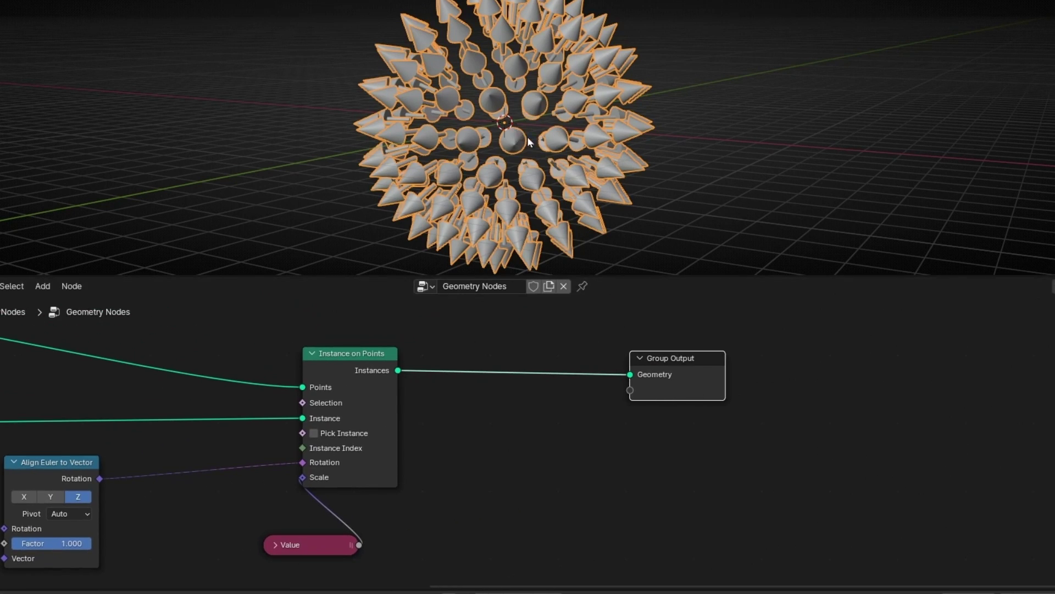
pyautogui.moveTo(528, 142); pyautogui.dragTo(624, 96, button='middle')
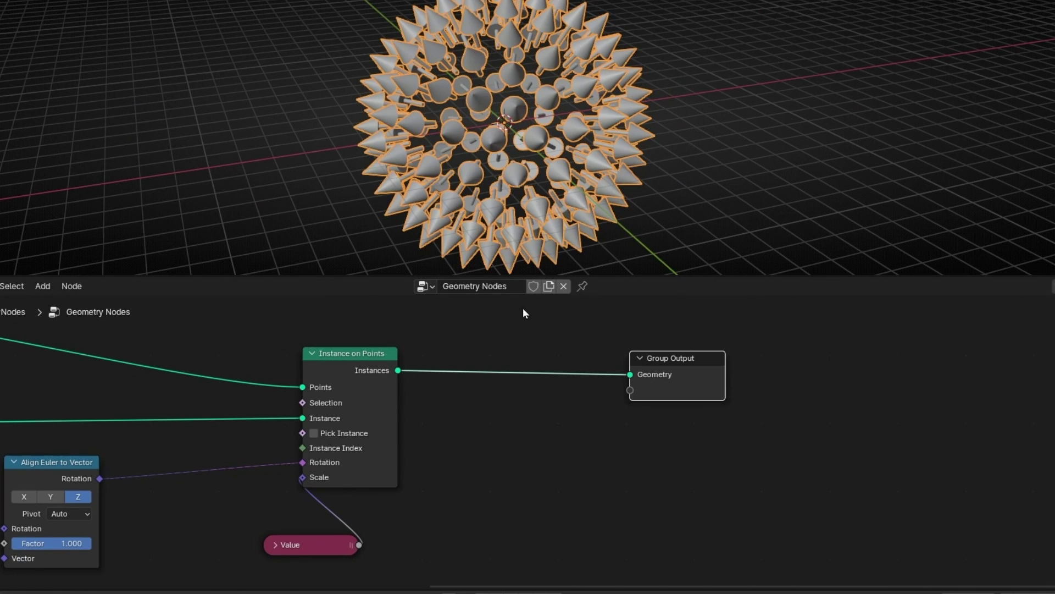
pyautogui.hotkey('shift', 'a')
pyautogui.write('rotate')
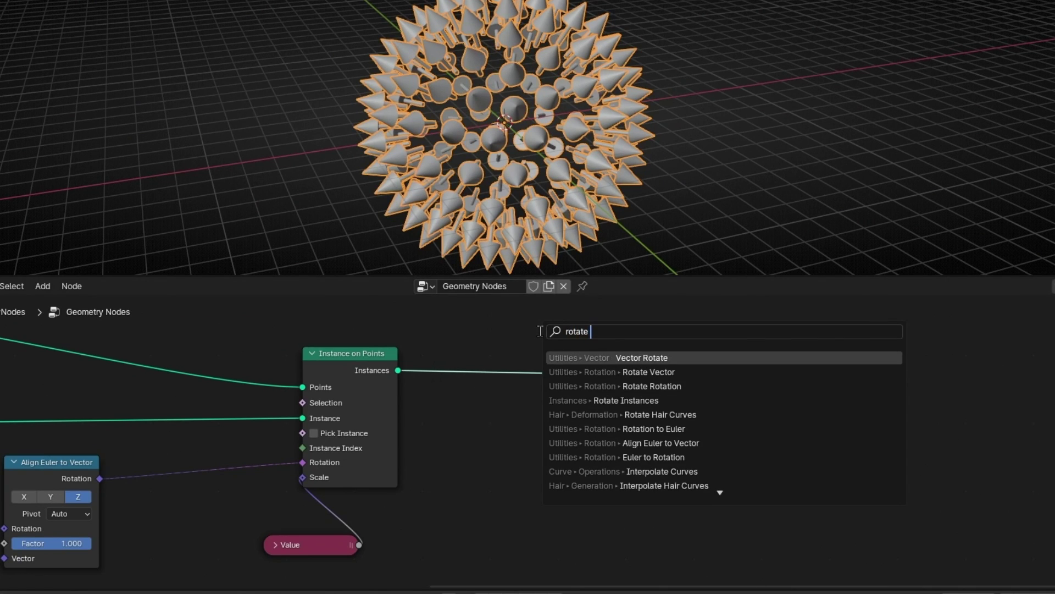
pyautogui.write(' inst')
pyautogui.press('Return')
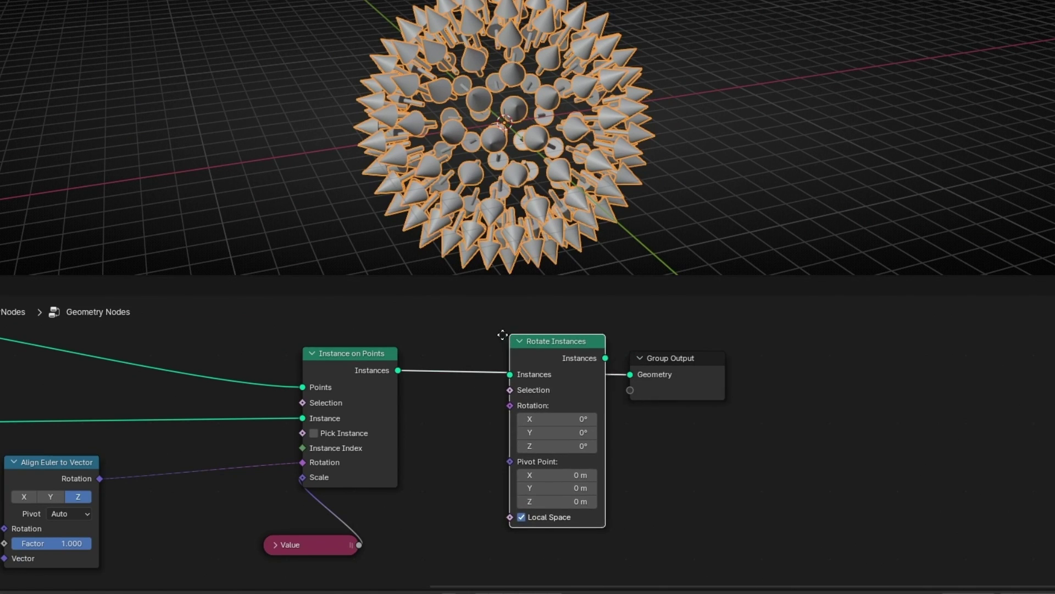
pyautogui.click(481, 335)
# Set the X rotation of Rotate Instances to 180° and inspect the arrows around the sphere
pyautogui.click(534, 417)
pyautogui.press('Return')
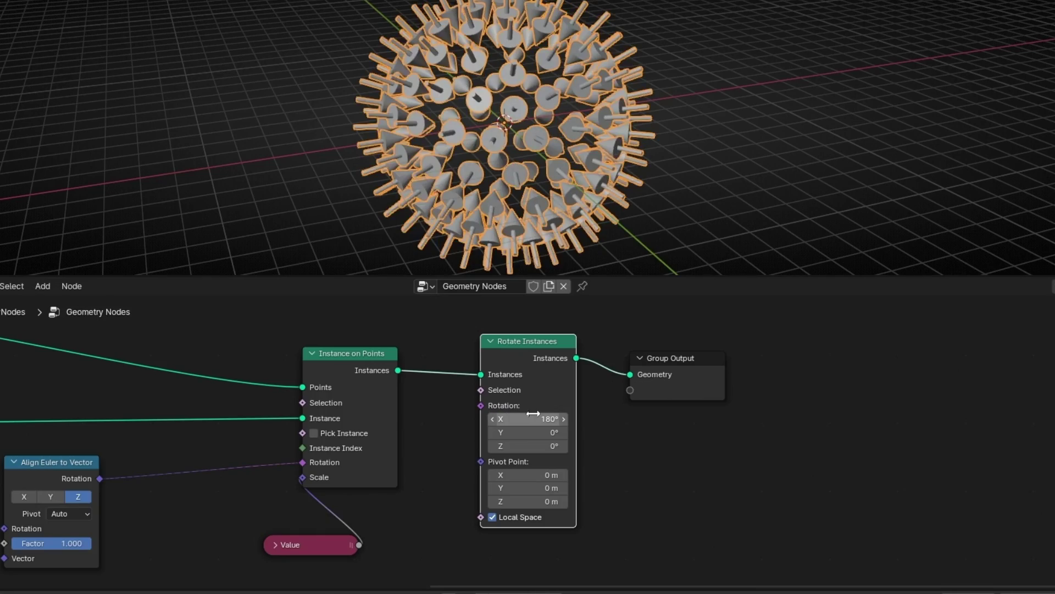
pyautogui.moveTo(443, 117); pyautogui.dragTo(615, 106, button='middle')
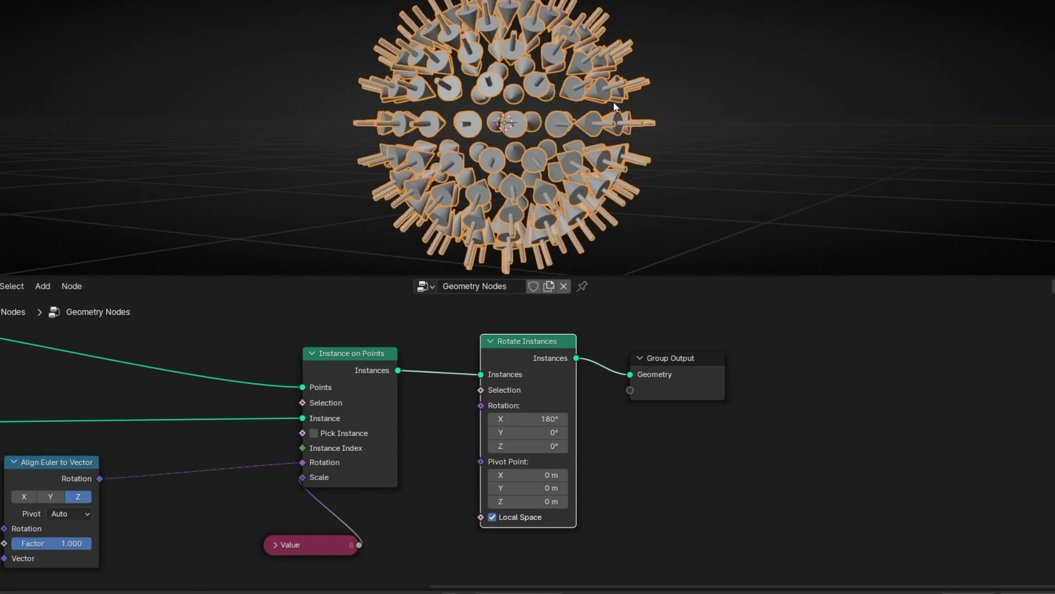
# Move the Ico Sphere node closer to the Instance on Points node
pyautogui.moveTo(205, 317); pyautogui.dragTo(627, 385, button='middle')
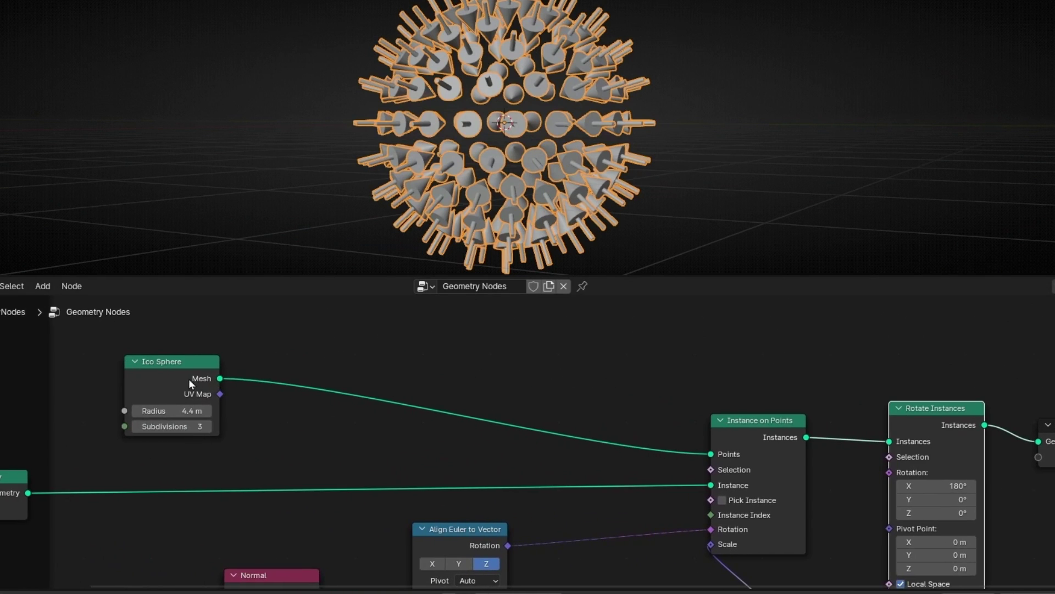
pyautogui.moveTo(189, 378); pyautogui.dragTo(549, 374)
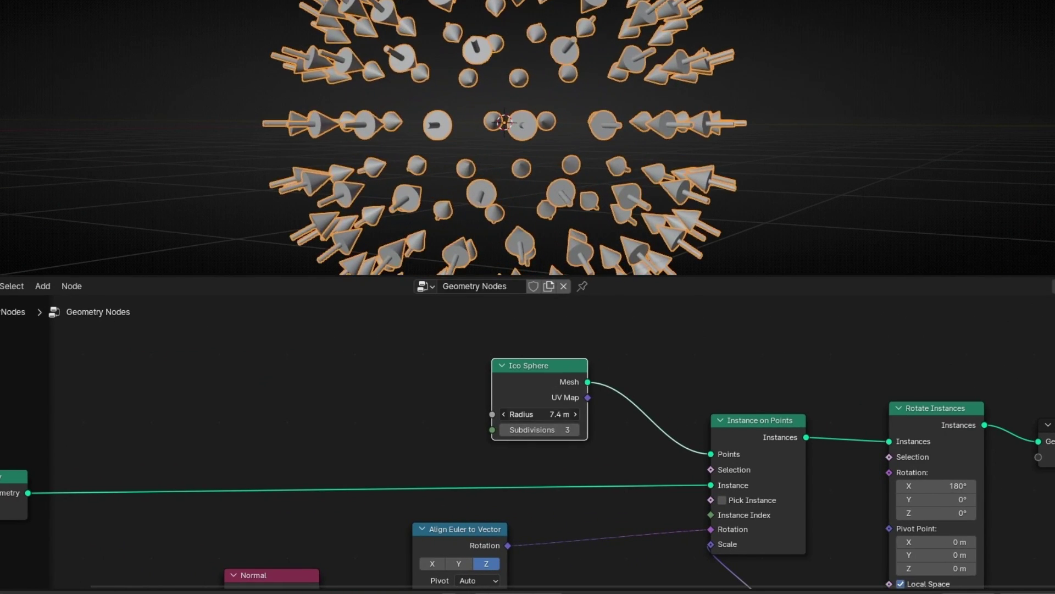